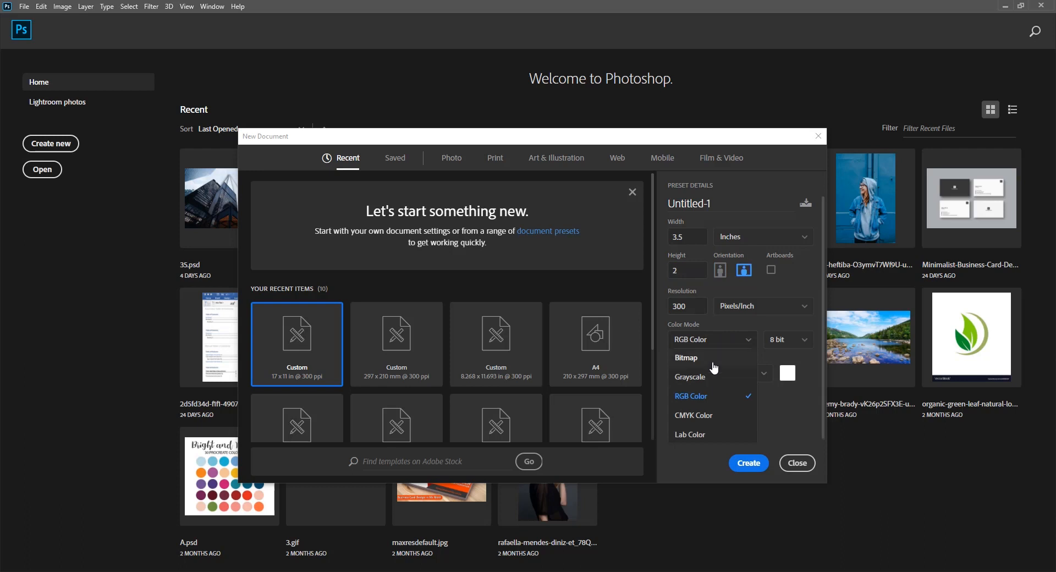
Create the 3.5 × 2 inch card document in CMYK Color with a White background
click(699, 415)
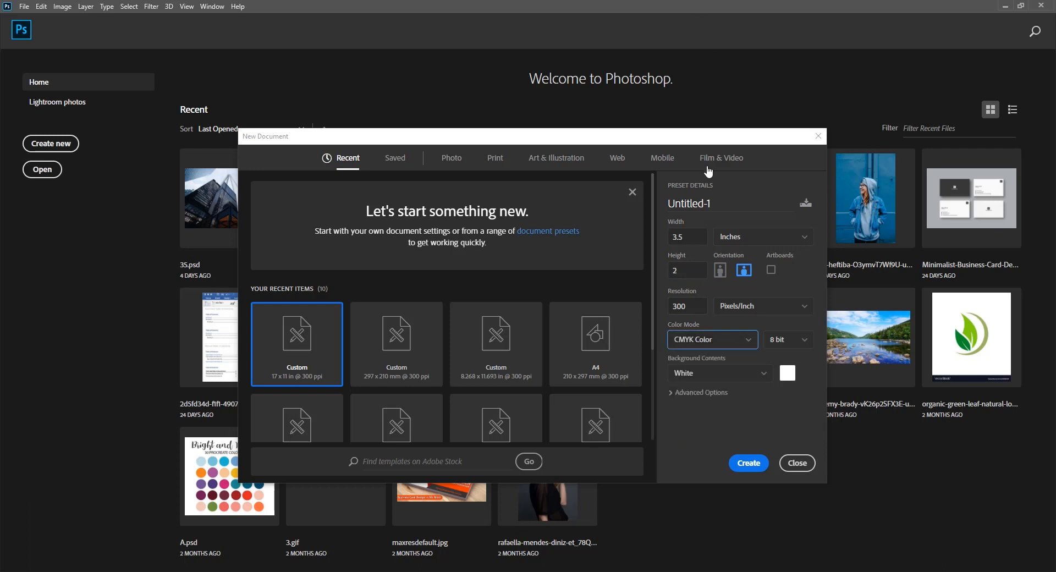
click(728, 374)
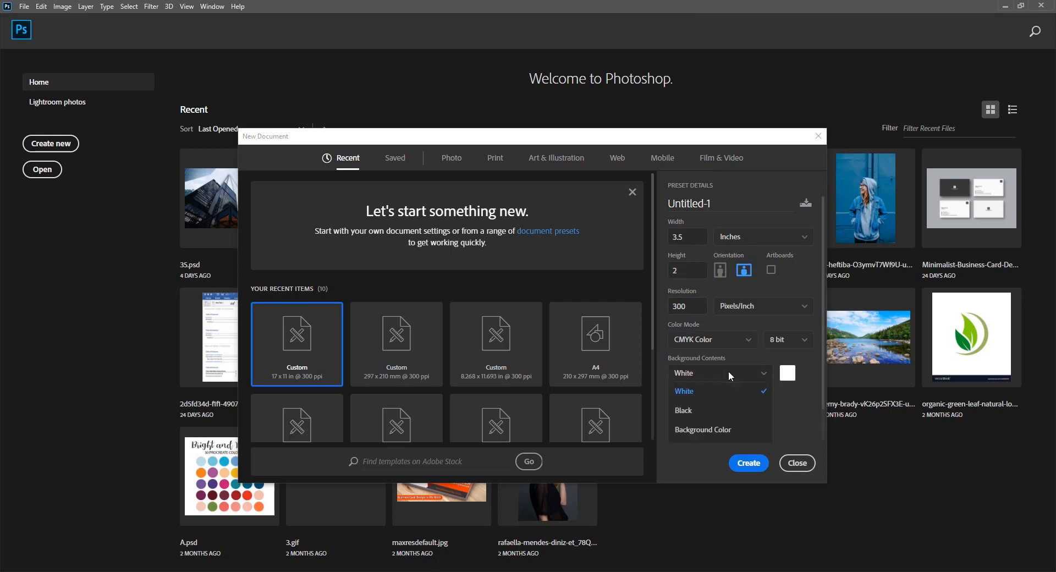
click(728, 372)
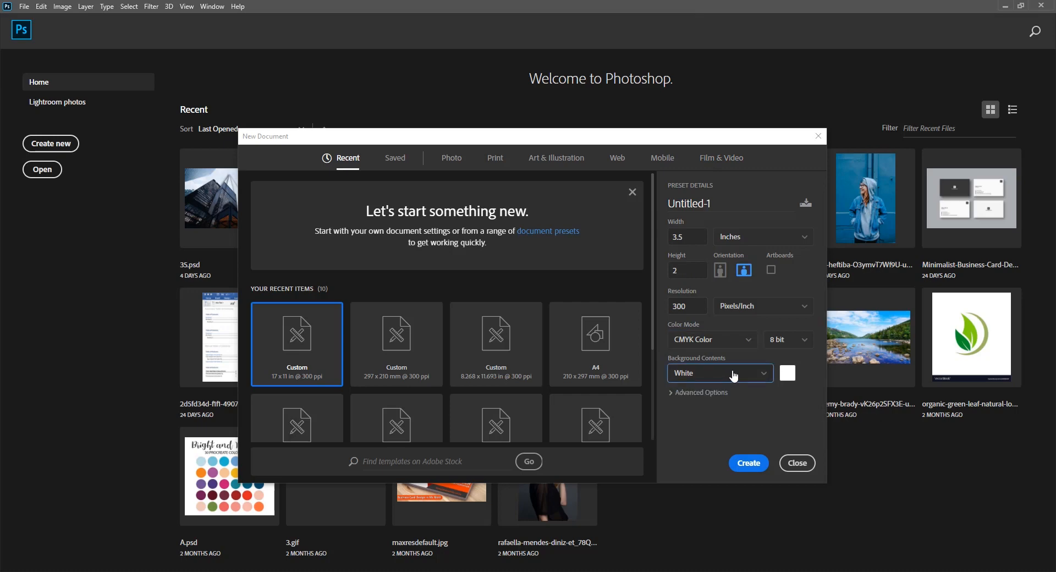
click(745, 465)
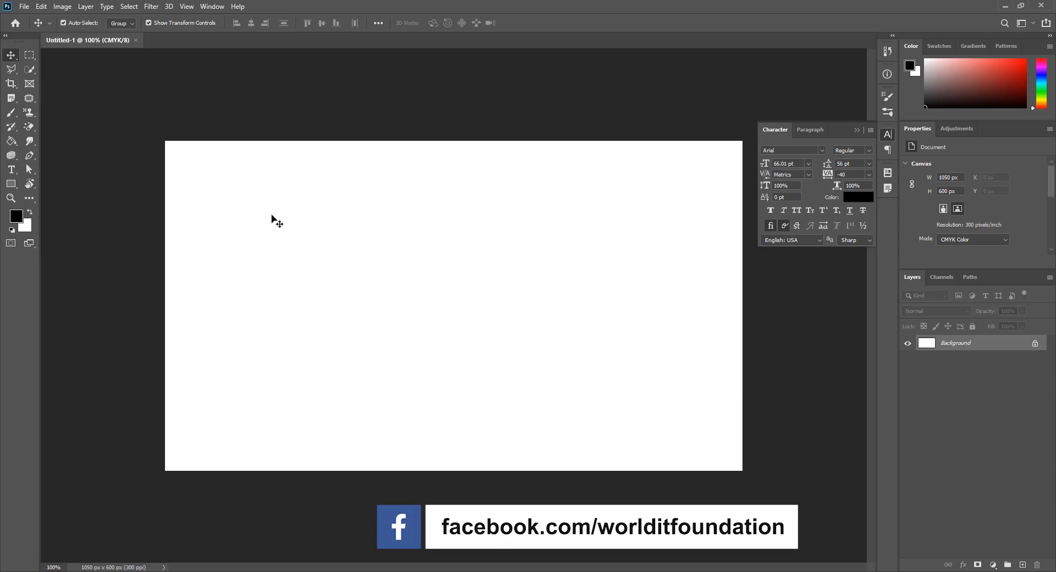
Show rulers and drag guides to the top, bottom, left and right canvas edges
key(ctrl+r)
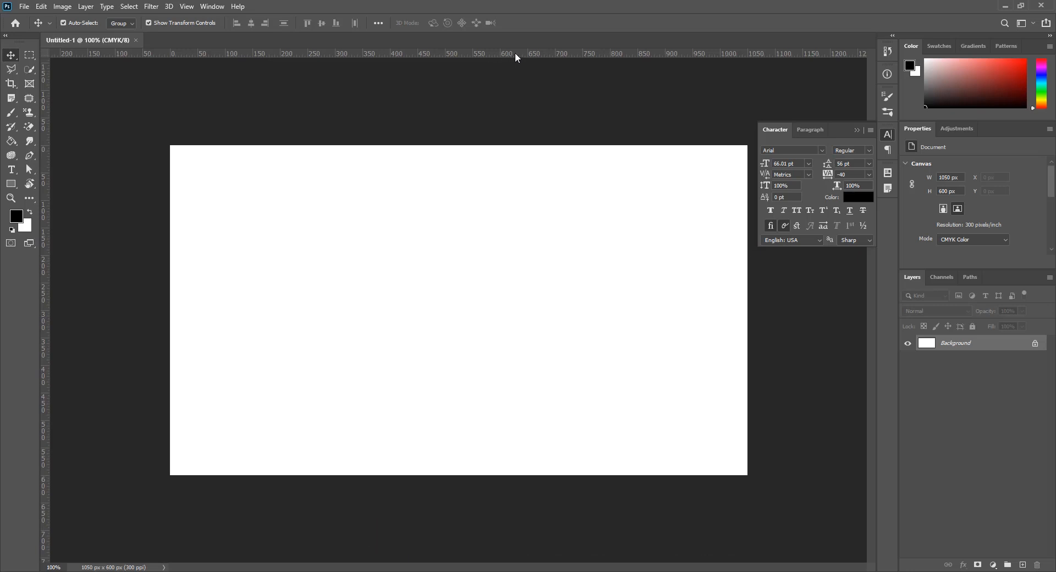
drag(516, 55, 508, 149)
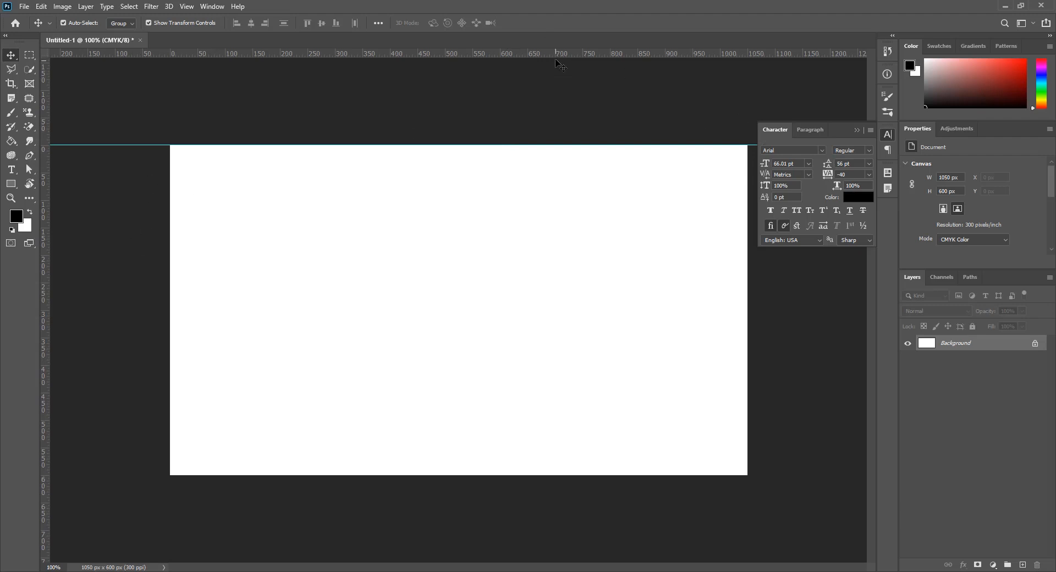
drag(554, 49, 550, 478)
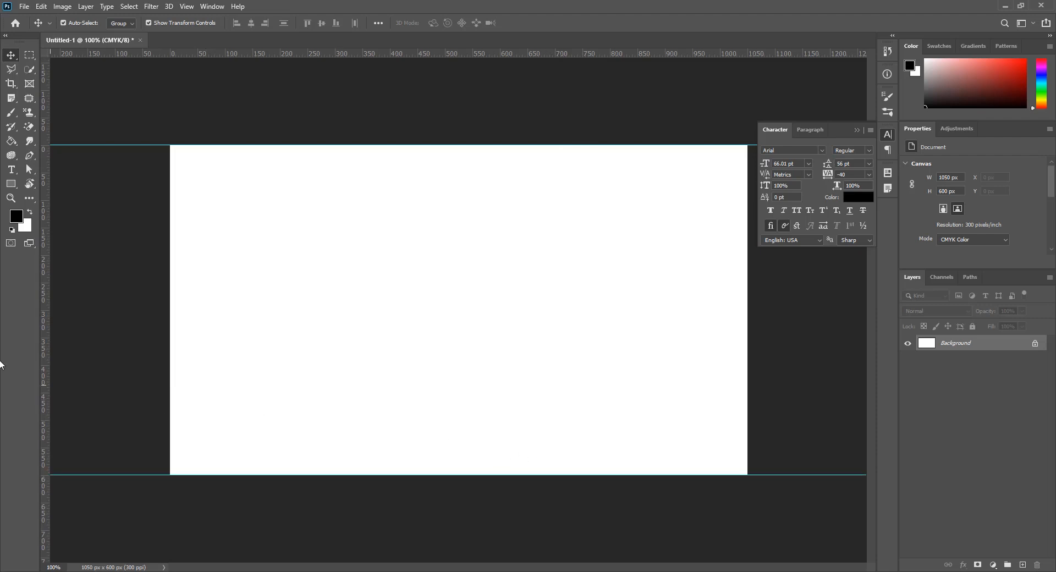
drag(47, 350, 169, 350)
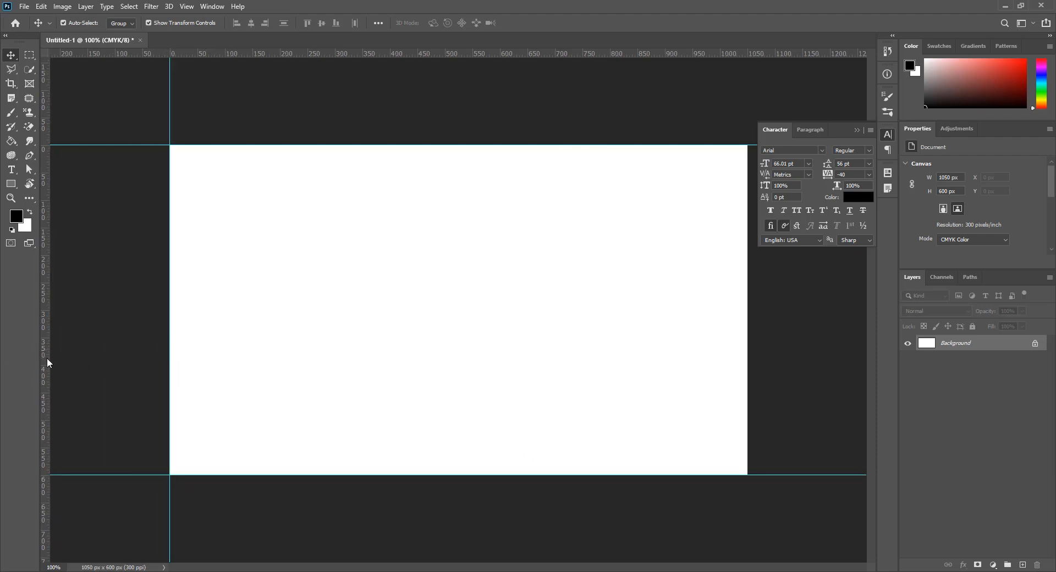
drag(48, 357, 748, 381)
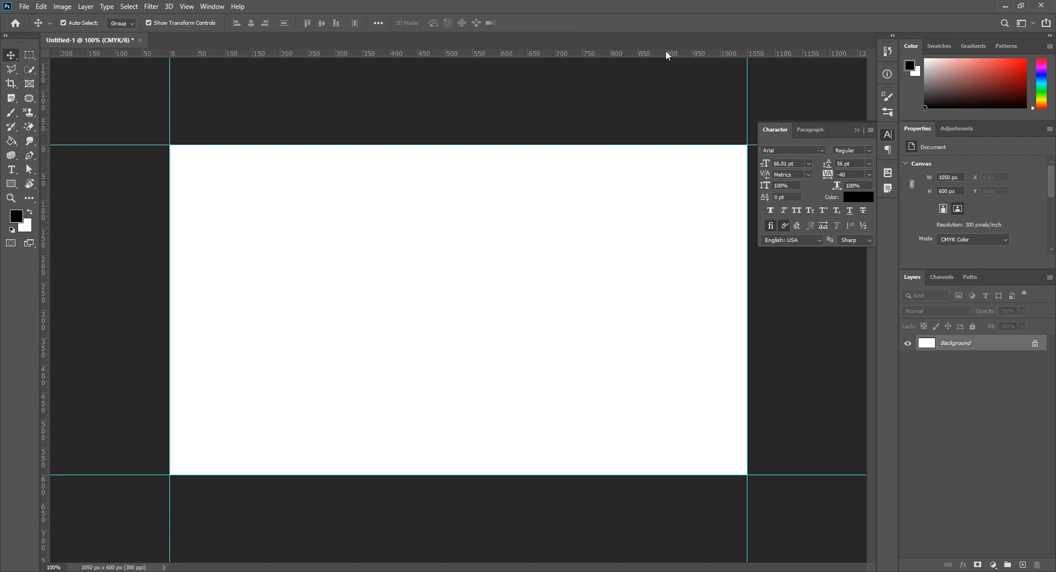
Open Canvas Size and switch the width unit to inches
click(63, 6)
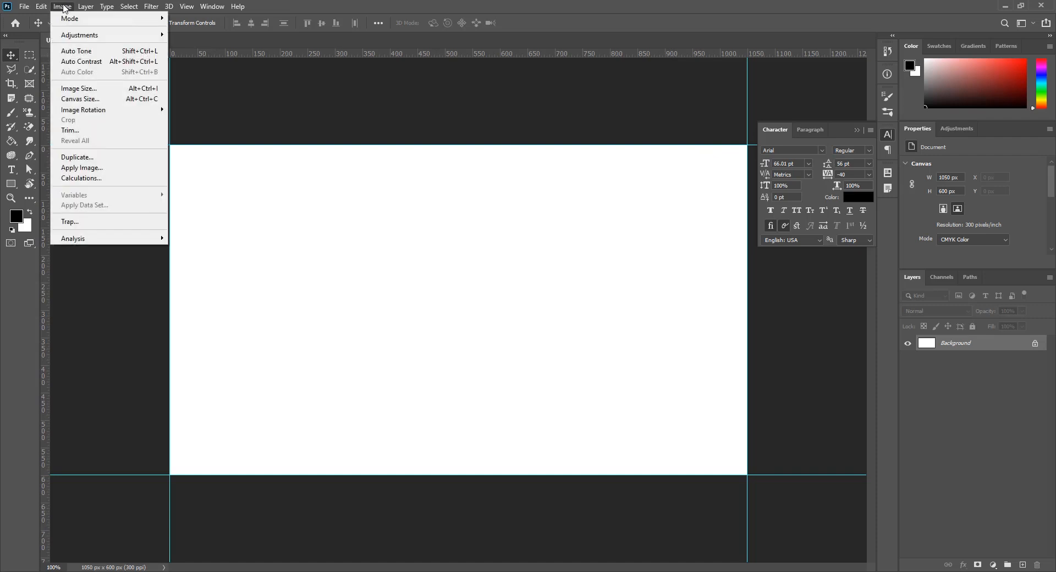
click(88, 99)
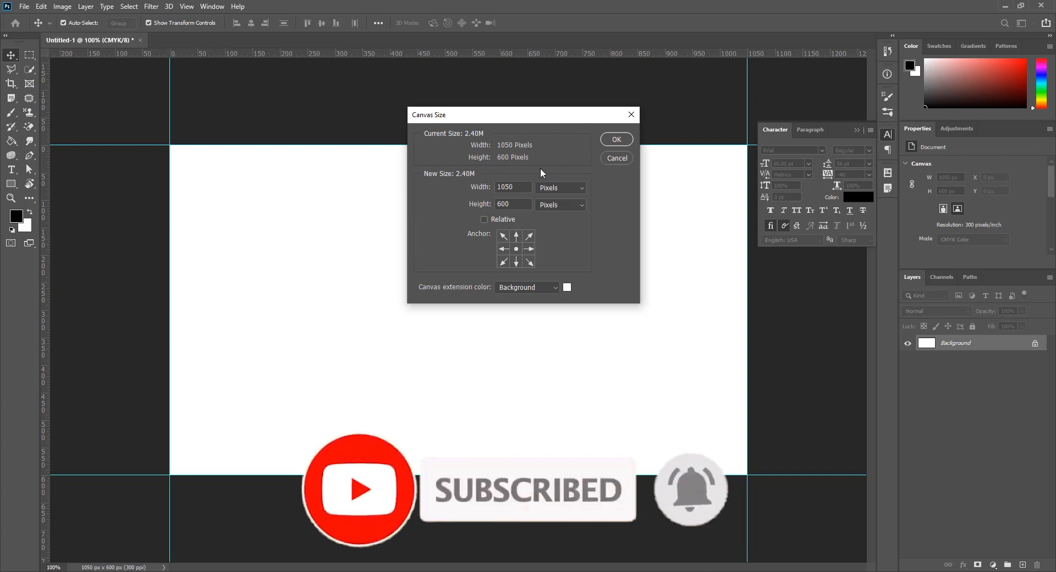
click(562, 188)
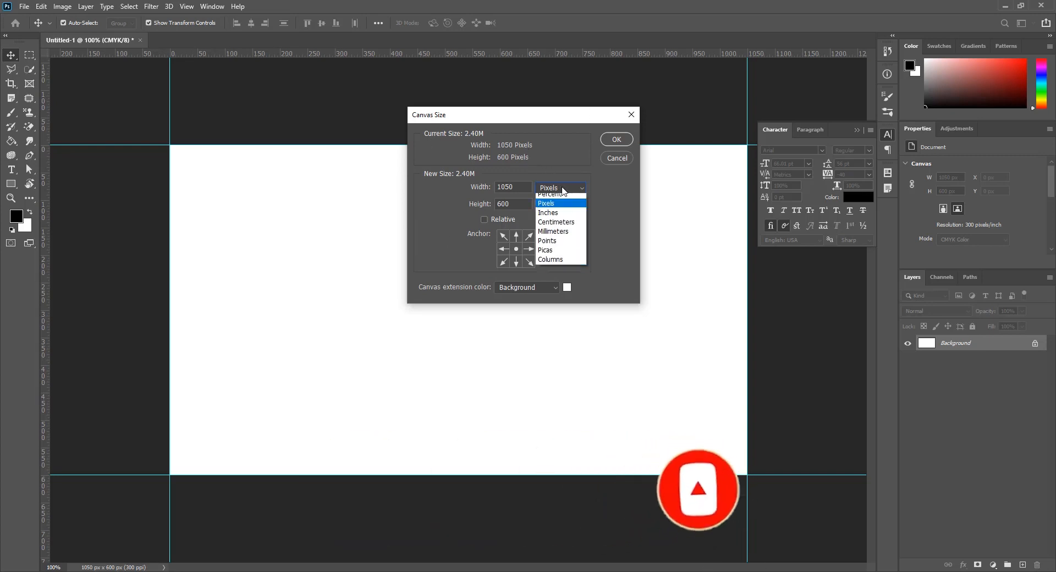
click(552, 217)
drag(519, 186, 452, 181)
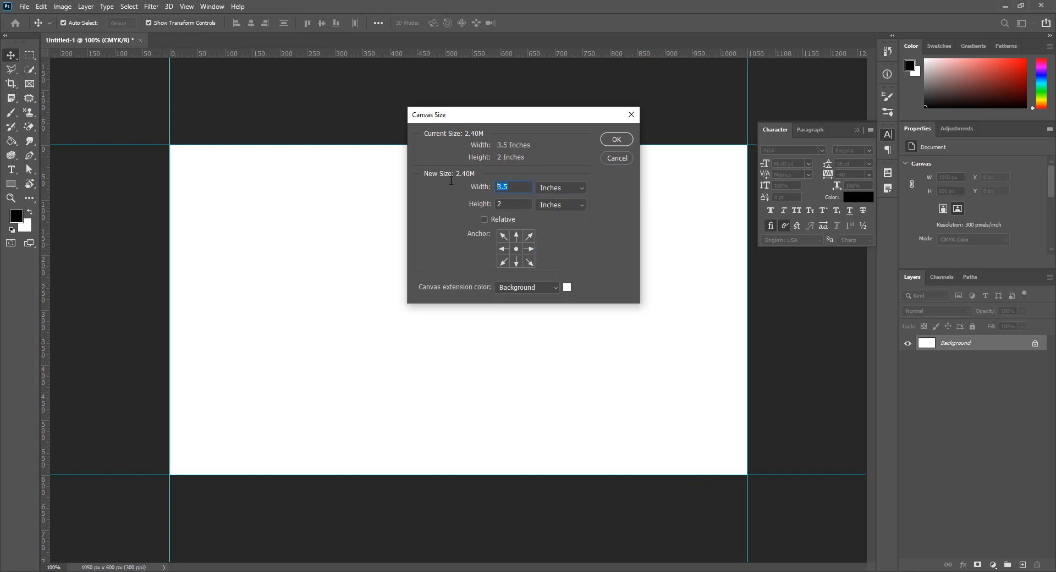
key(BackSpace)
click(524, 205)
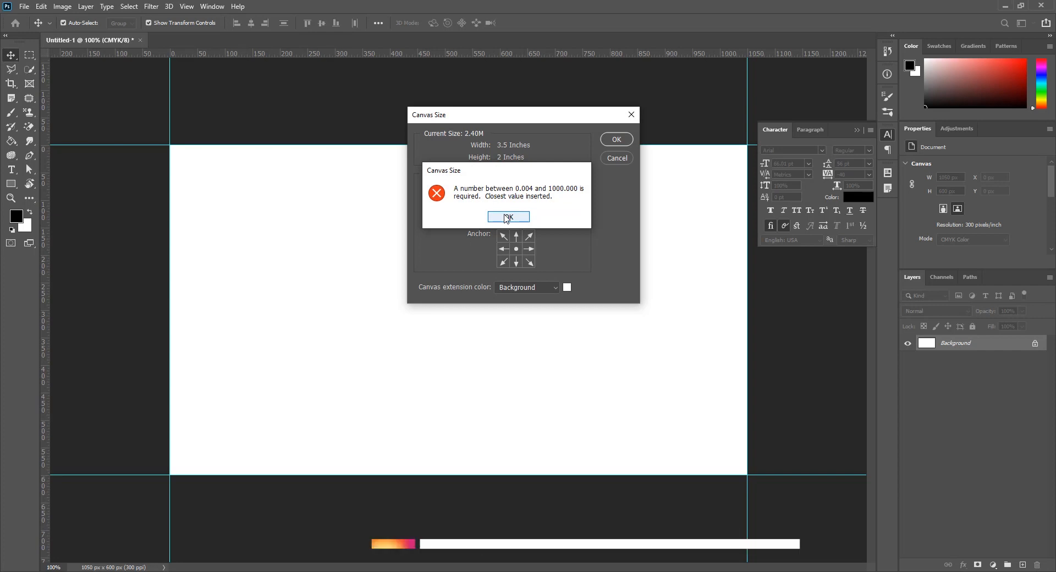
click(507, 217)
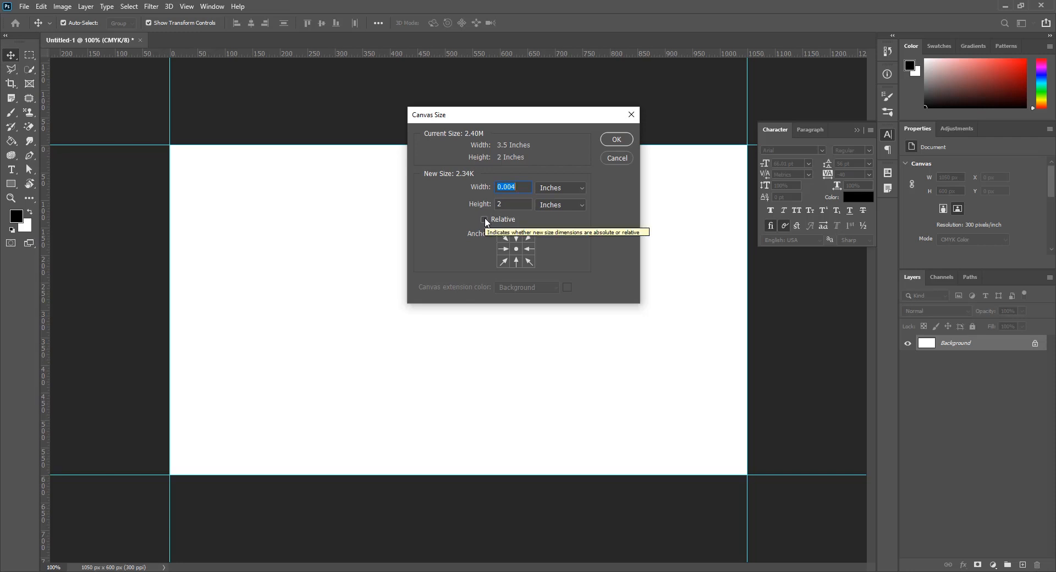
Shrink the canvas by a relative 0.2 inch in width and height, accepting the clipping
click(484, 219)
double_click(511, 187)
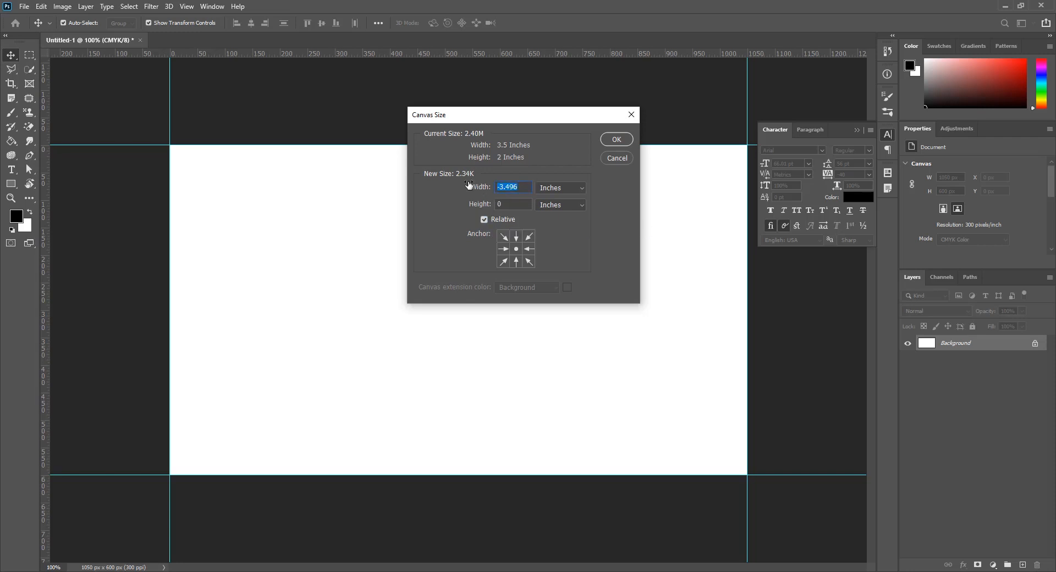
text(-.2)
key(Tab)
text(.2)
click(616, 140)
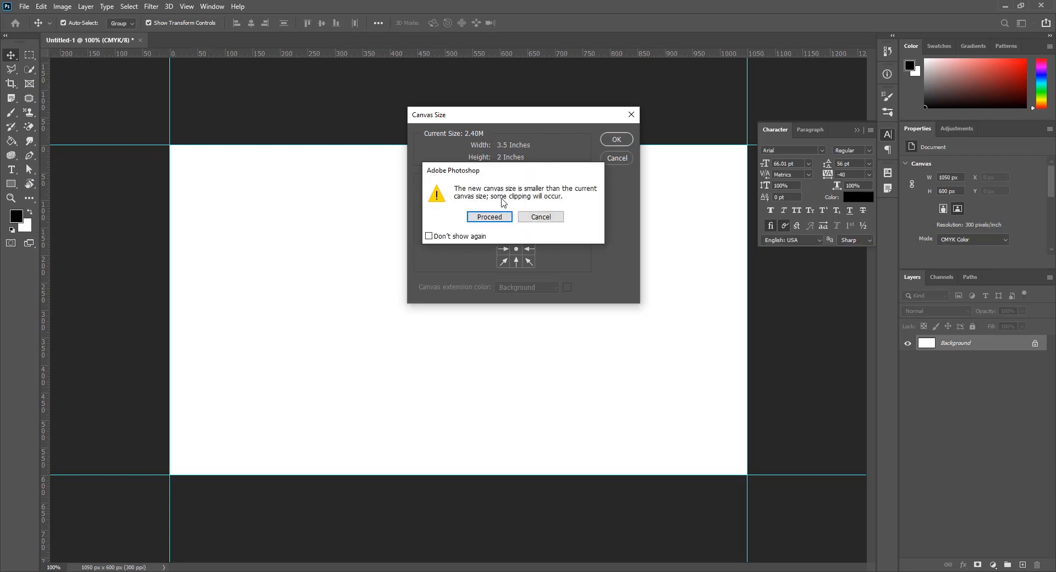
click(490, 217)
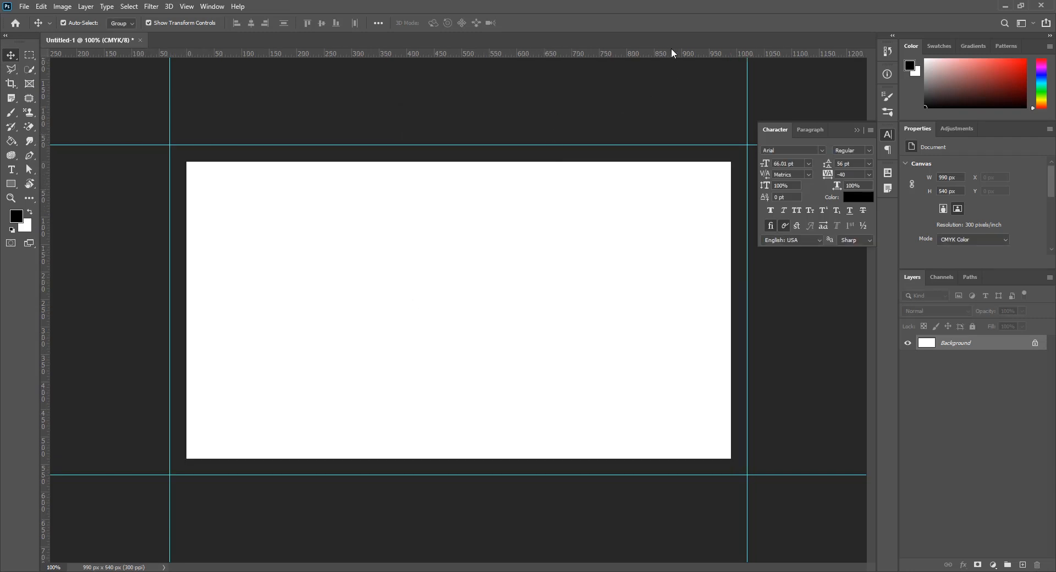
Drag a second set of guides to all four edges of the 990 × 540 px canvas
drag(641, 54, 633, 163)
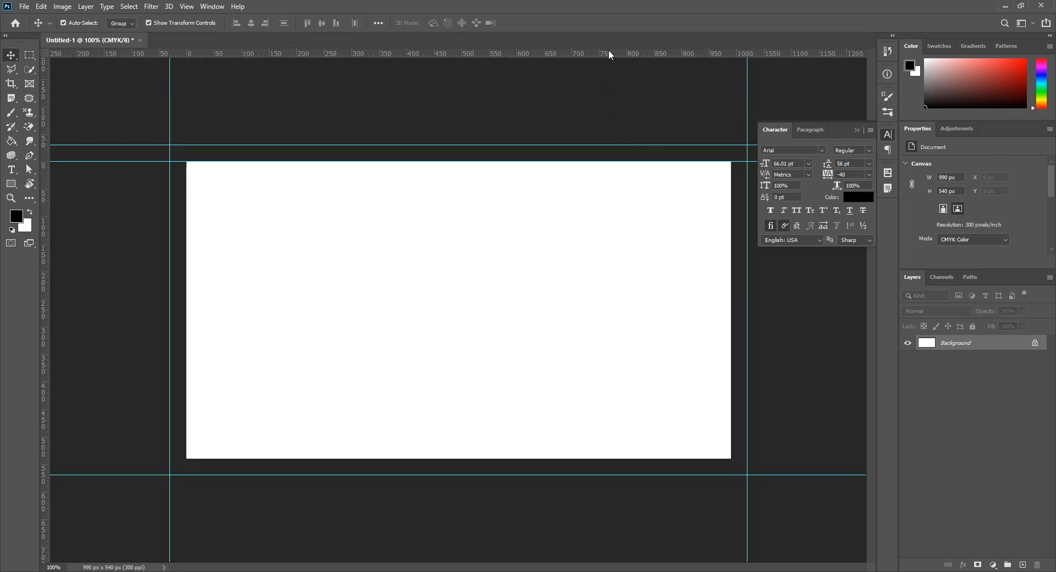
drag(614, 54, 588, 457)
drag(42, 289, 187, 298)
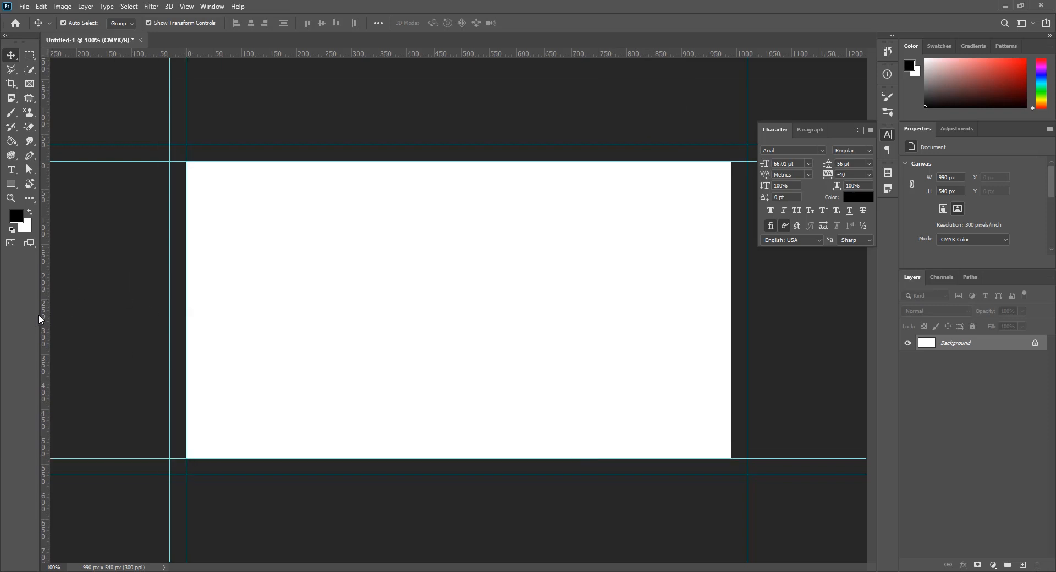
drag(42, 319, 731, 284)
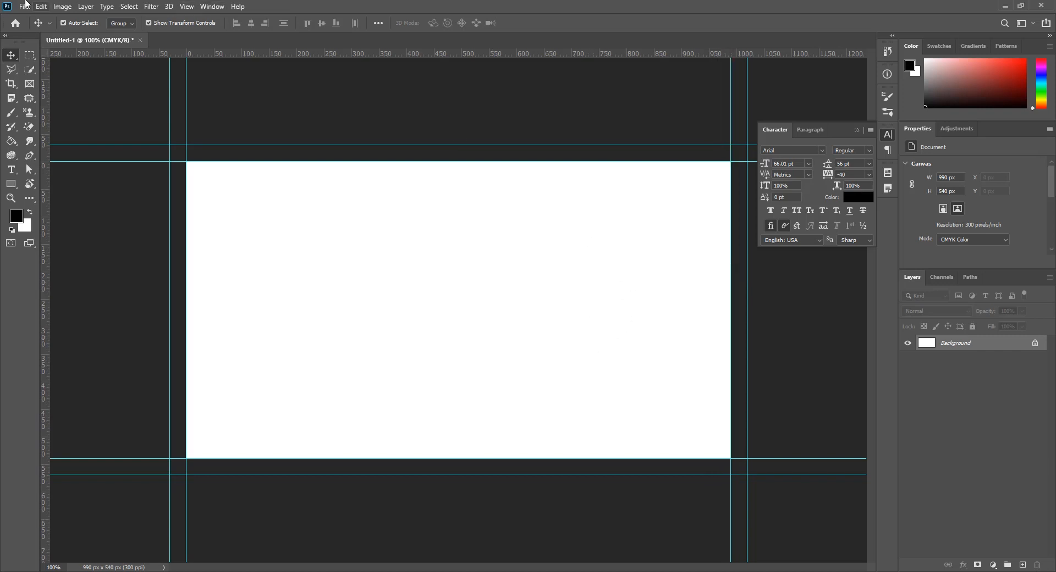
click(61, 6)
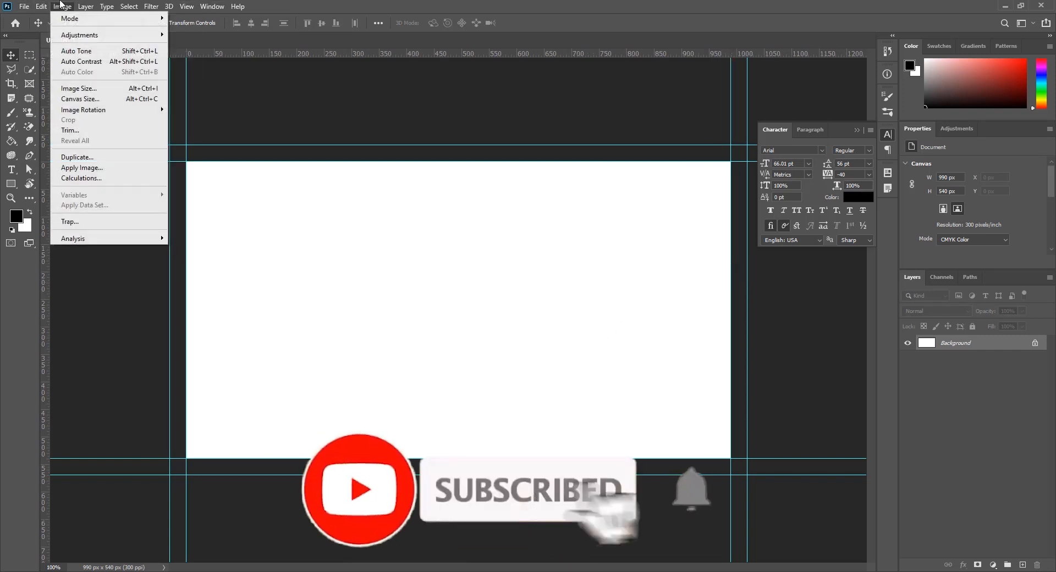
Add a relative 0.2 inch to canvas width and height, with White extension colour
click(100, 100)
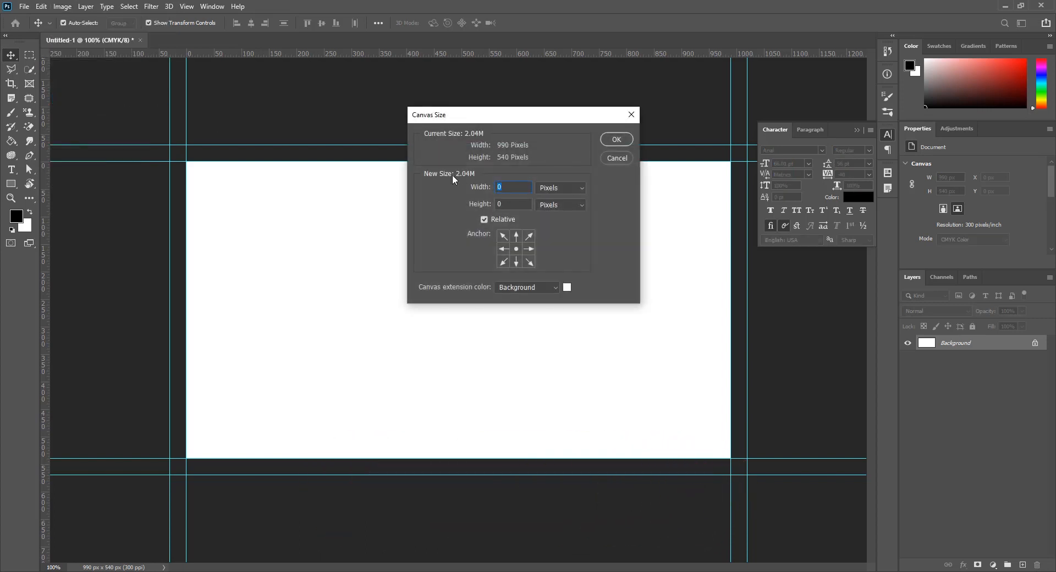
text(.2)
click(510, 207)
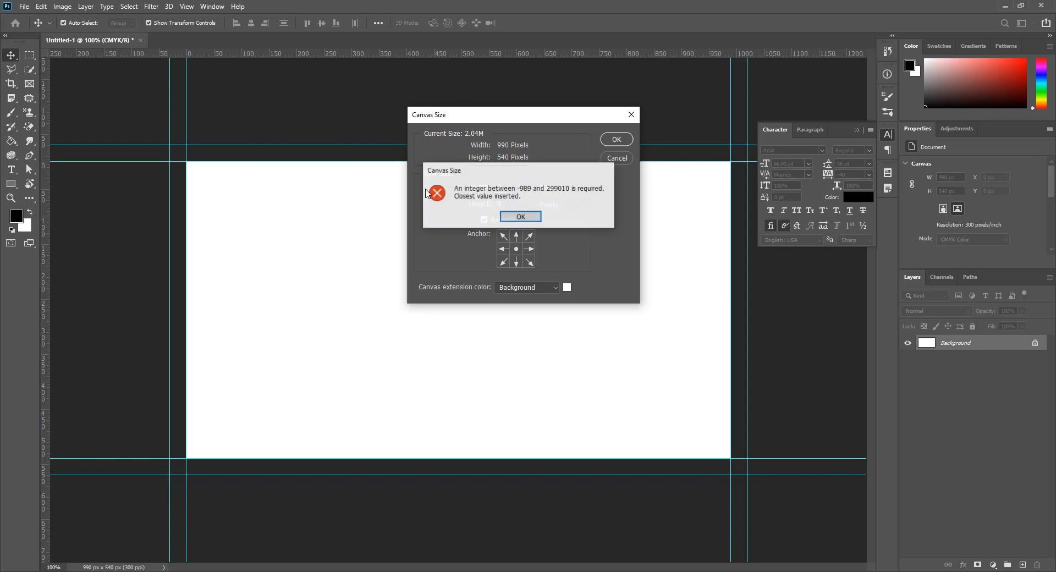
click(521, 217)
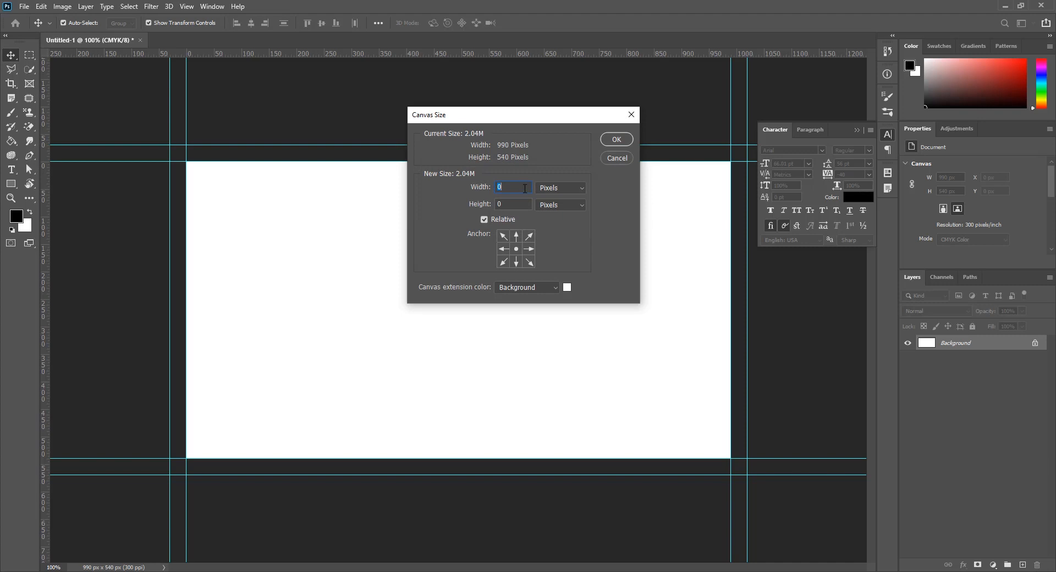
click(567, 188)
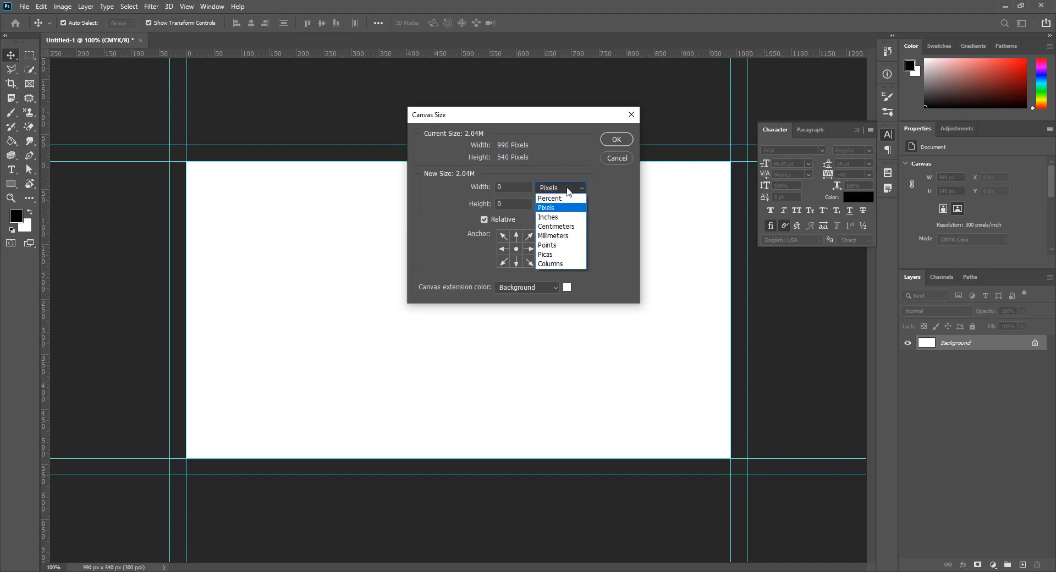
click(557, 218)
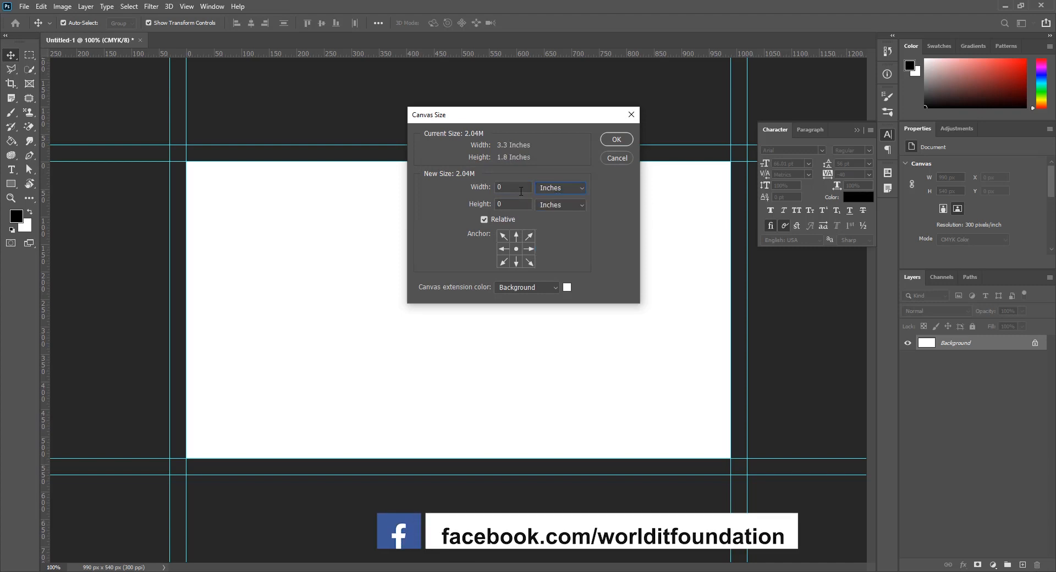
text(0.2)
click(516, 204)
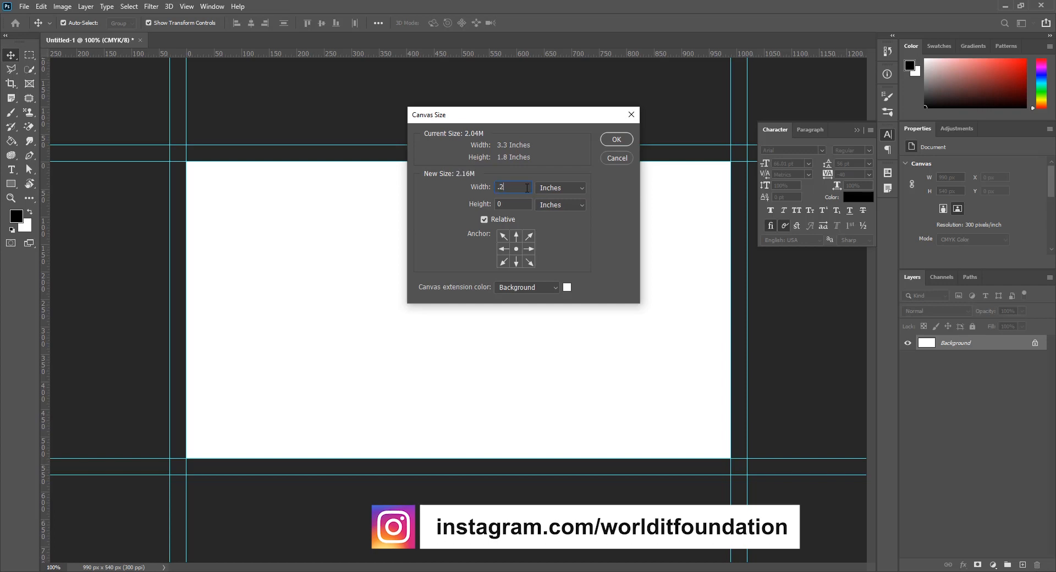
text(.)
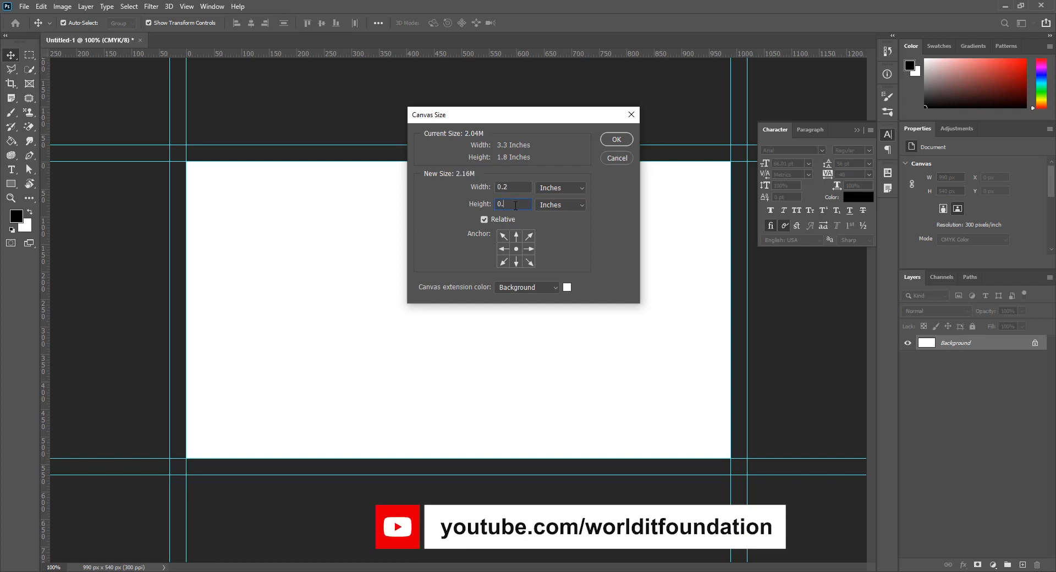
text(2)
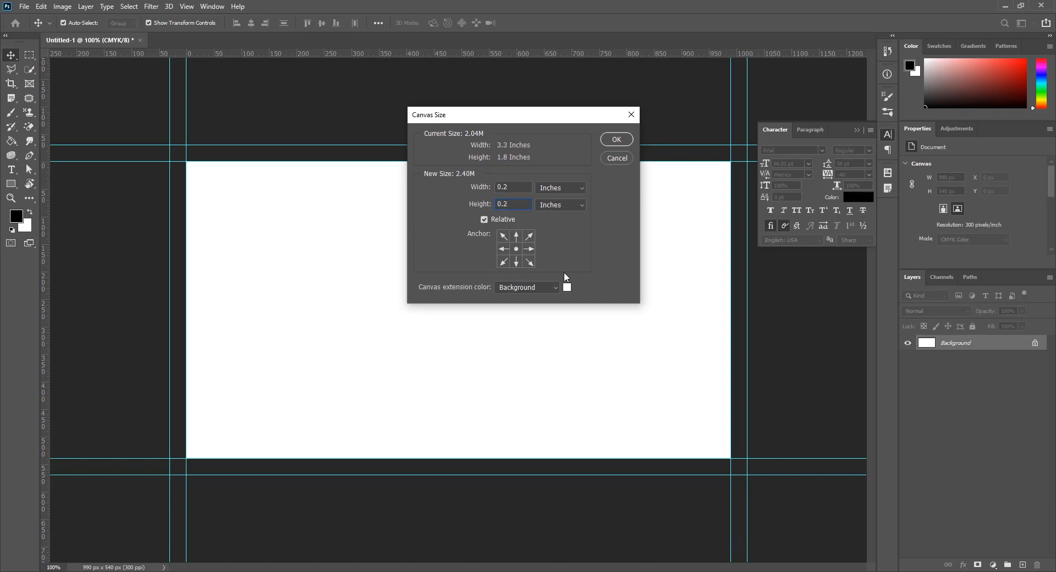
click(543, 289)
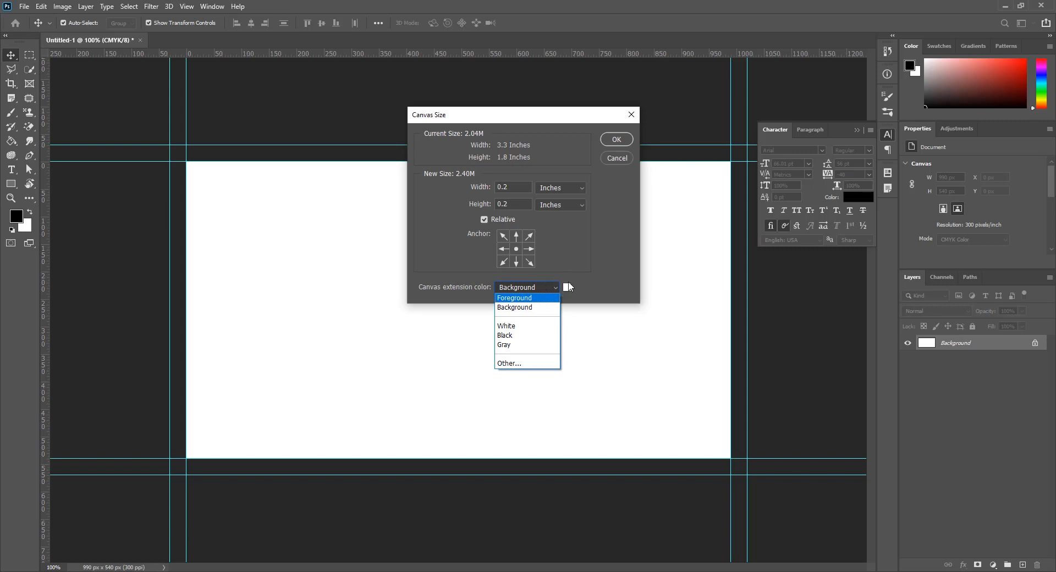
click(524, 329)
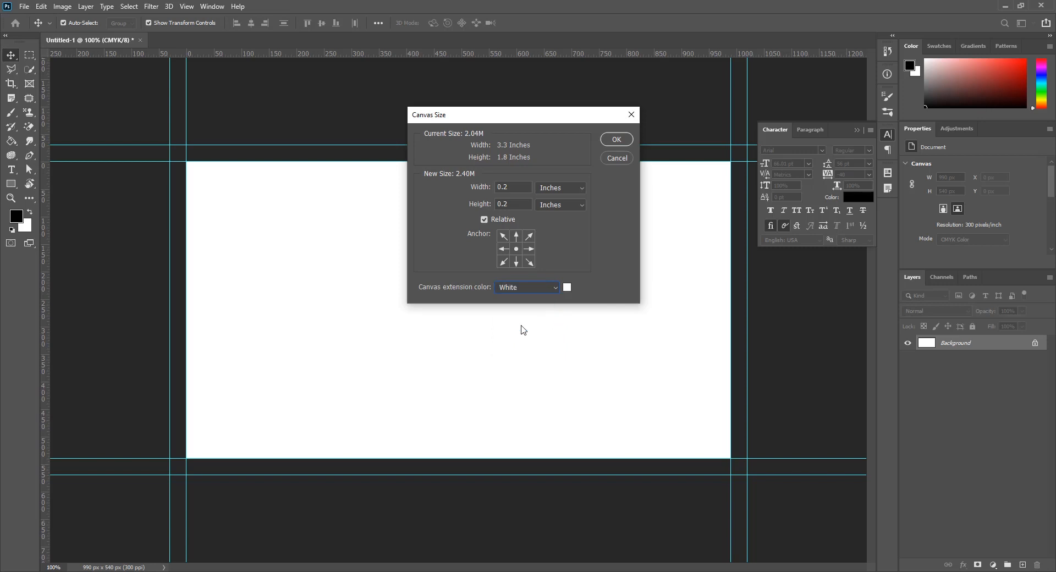
click(610, 139)
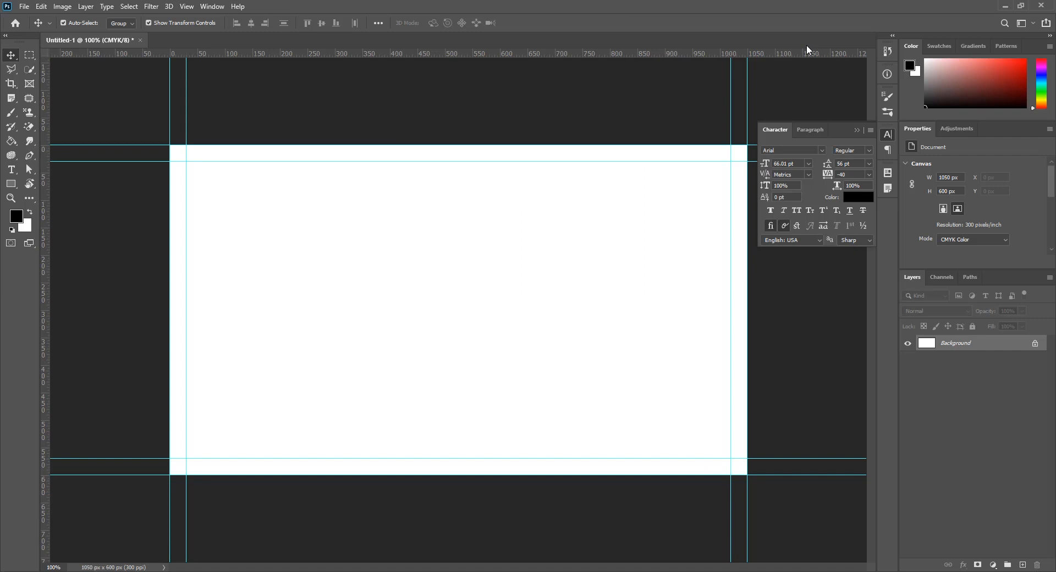
Add the cardholder's full name as a 16 pt Arial text layer and move it toward the top-right
click(11, 170)
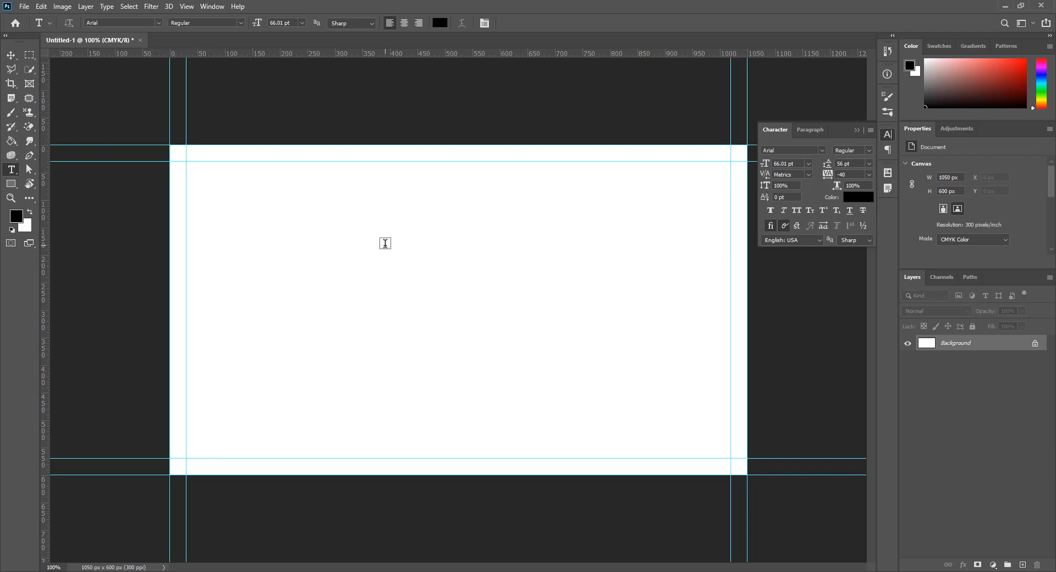
click(385, 243)
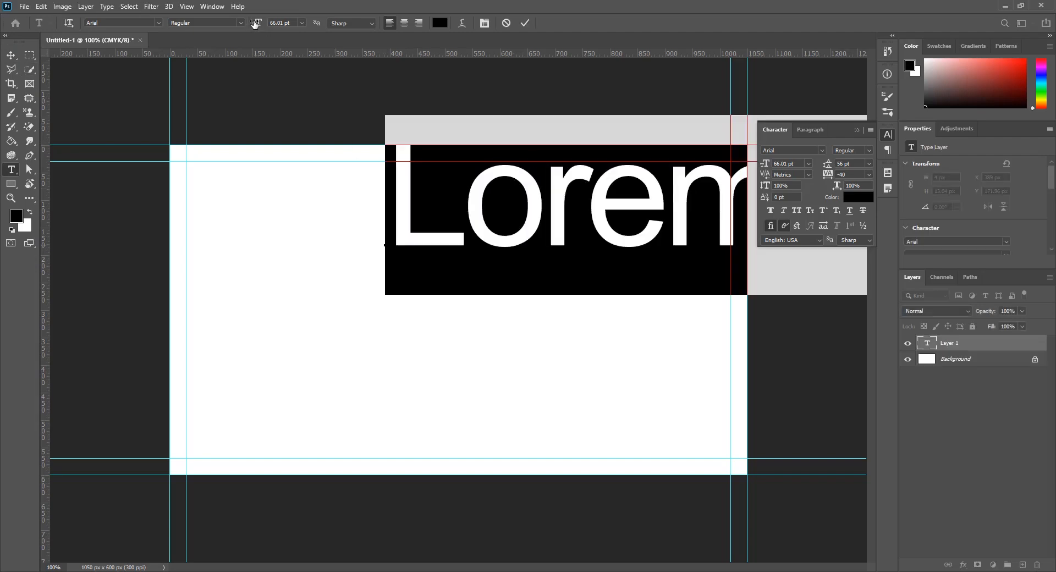
drag(258, 23, 230, 29)
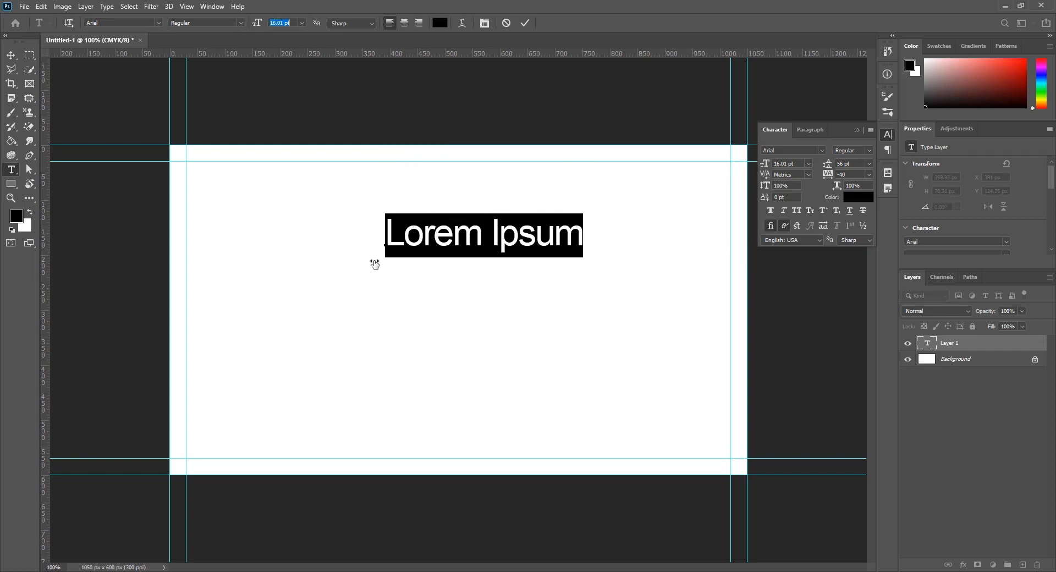
double_click(495, 243)
triple_click(495, 243)
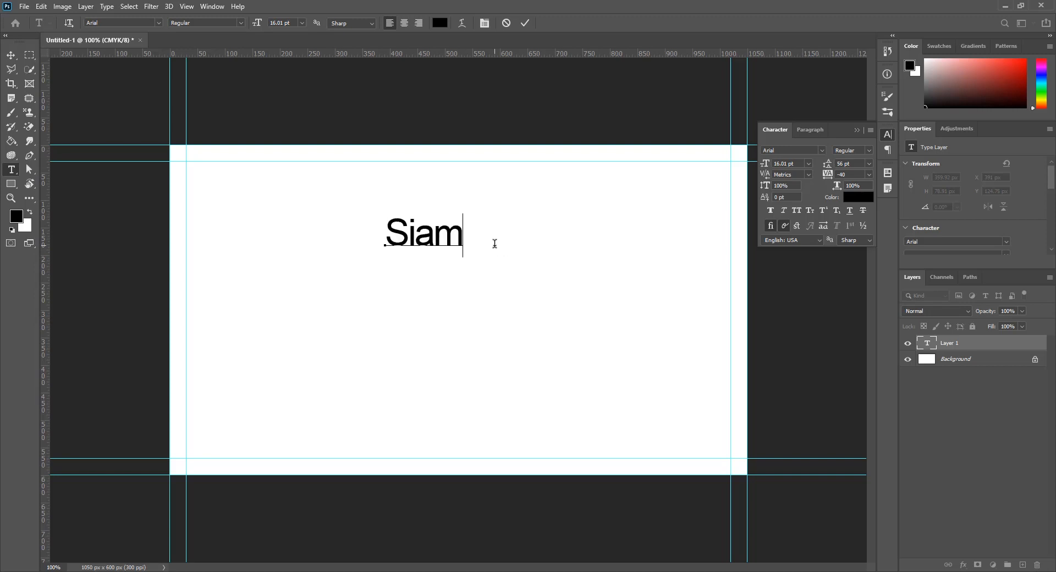
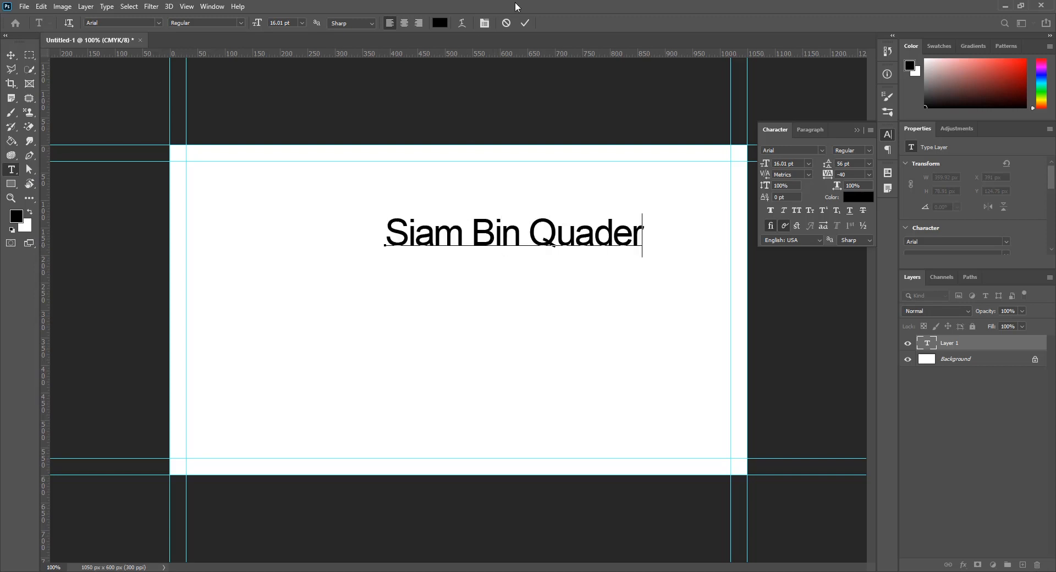
key(ctrl+Return)
key(v)
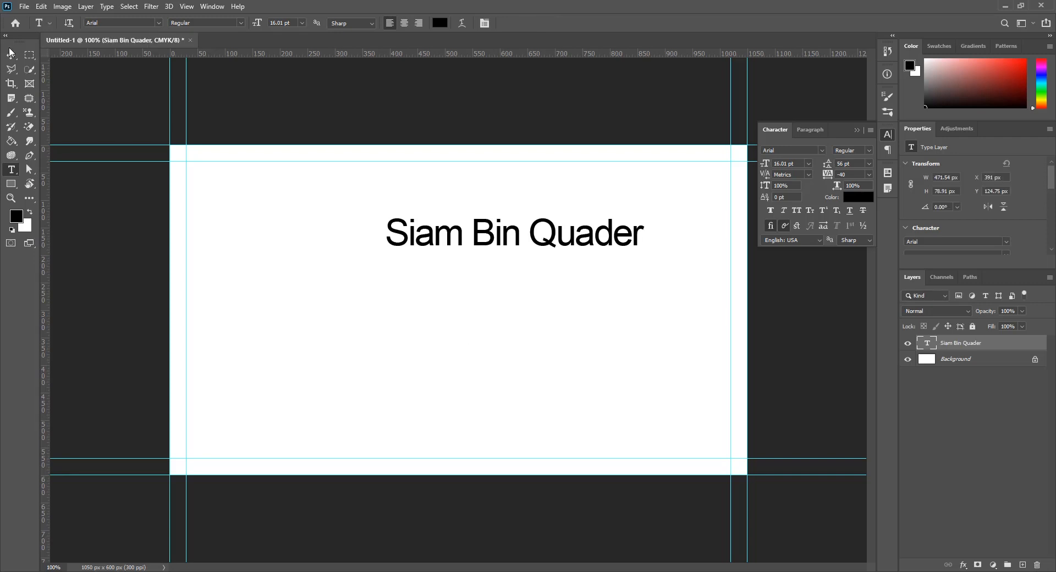
drag(564, 231, 637, 183)
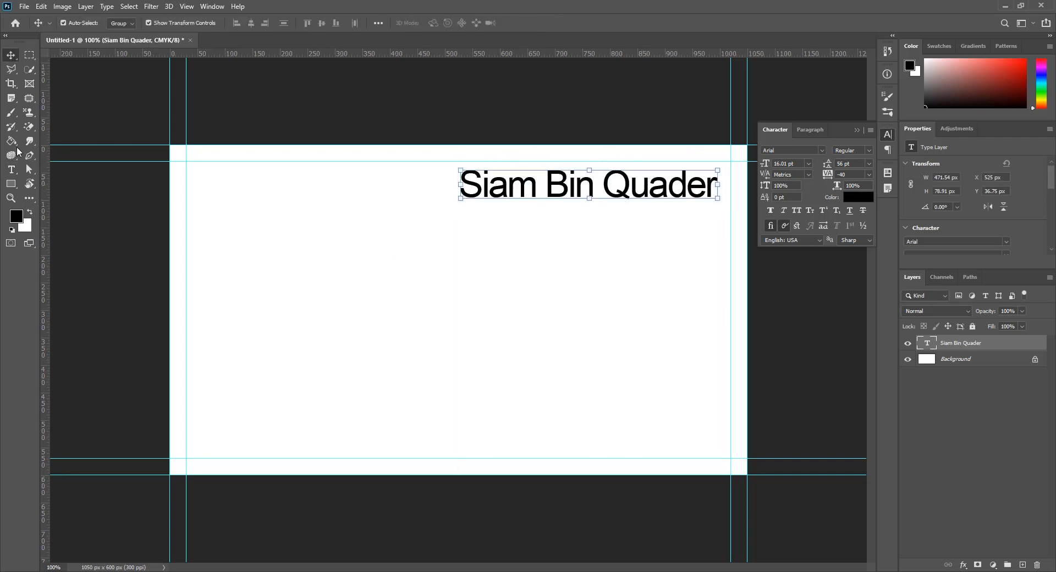
Add the title 'Graphic Executive' below the name and shift it left to align
click(10, 168)
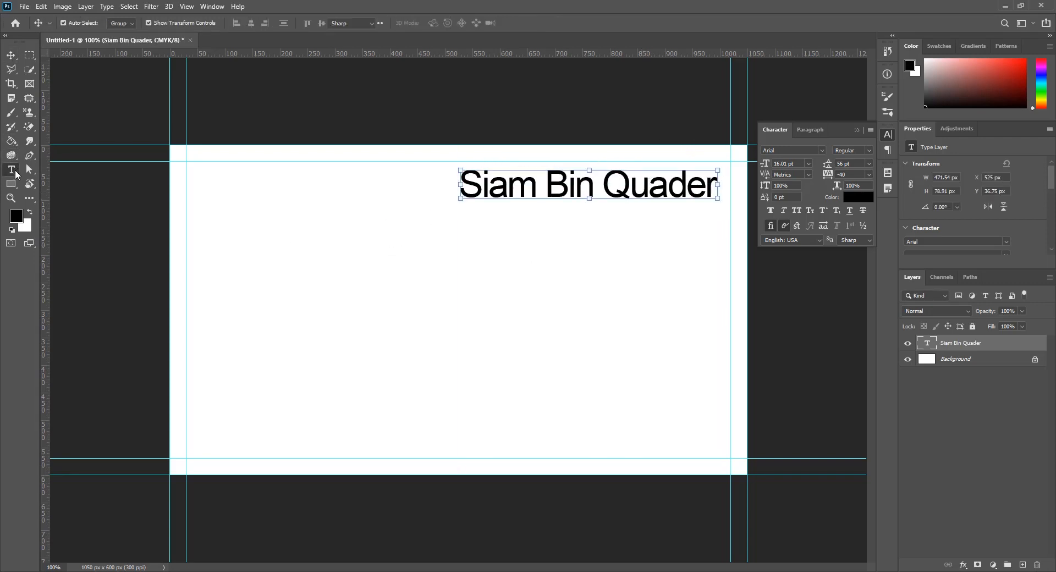
click(462, 249)
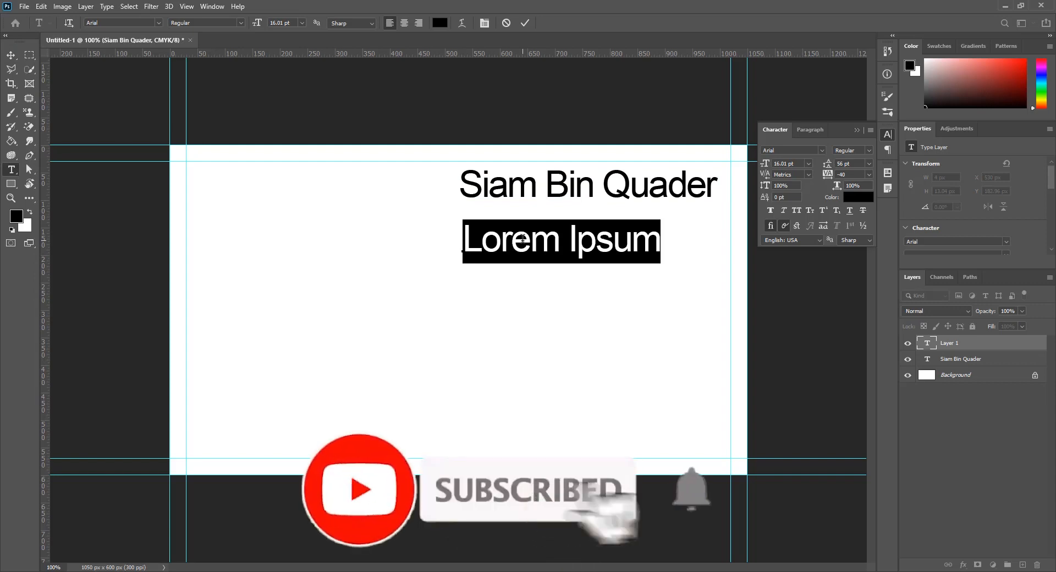
text(Graphic Executic)
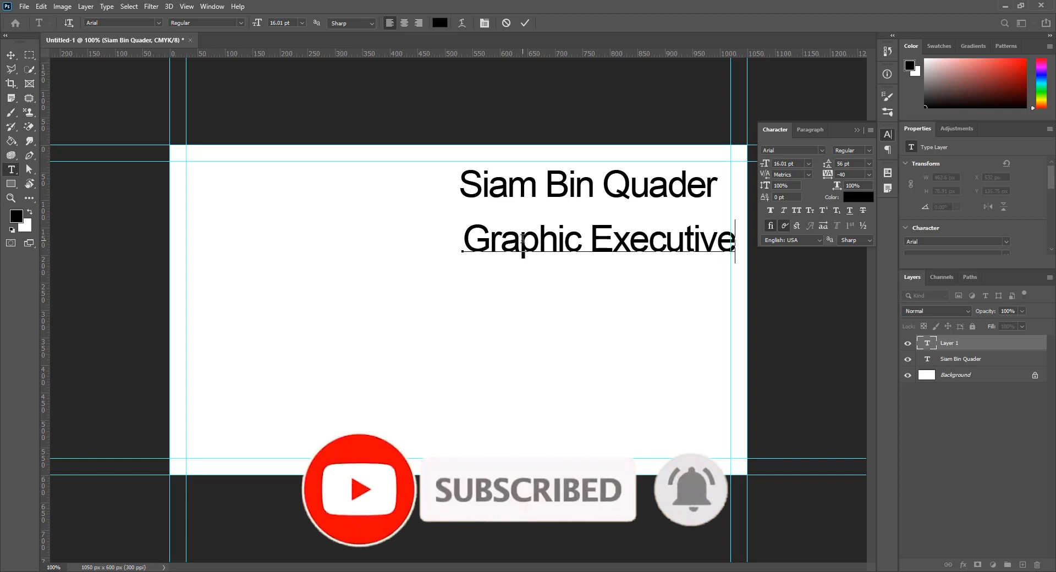
click(212, 134)
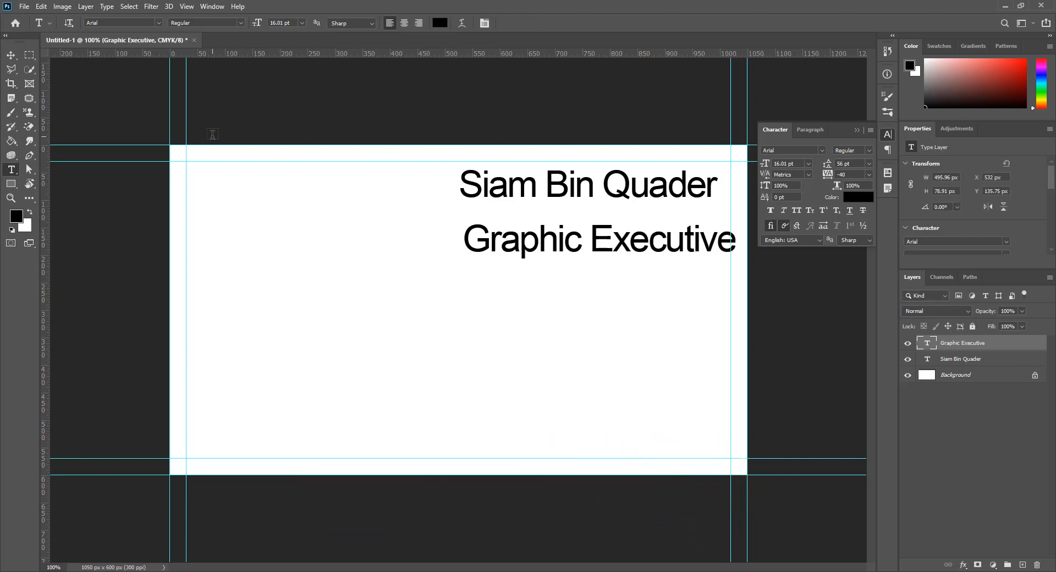
key(v)
drag(705, 241, 688, 241)
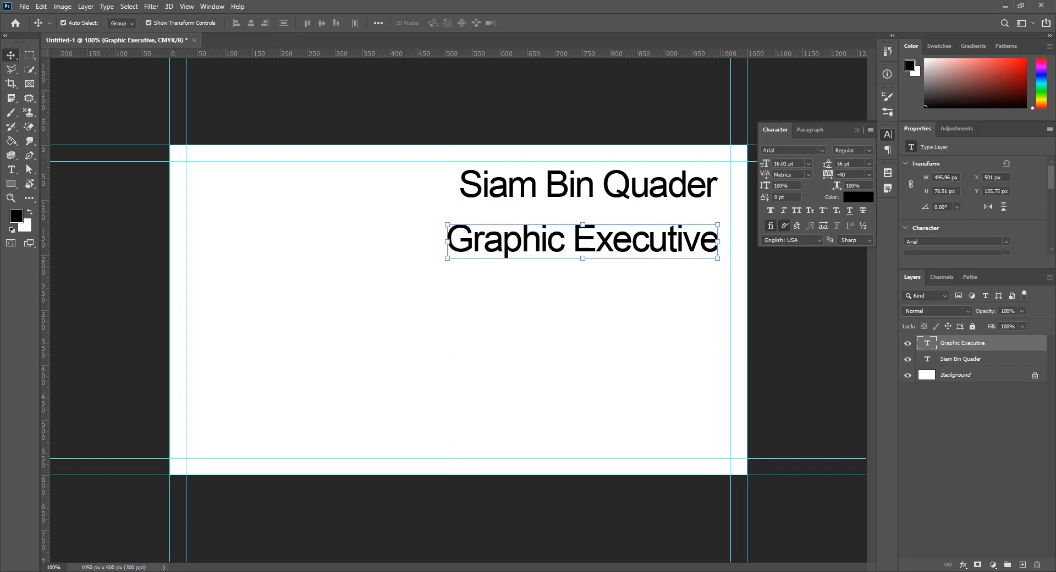
click(10, 171)
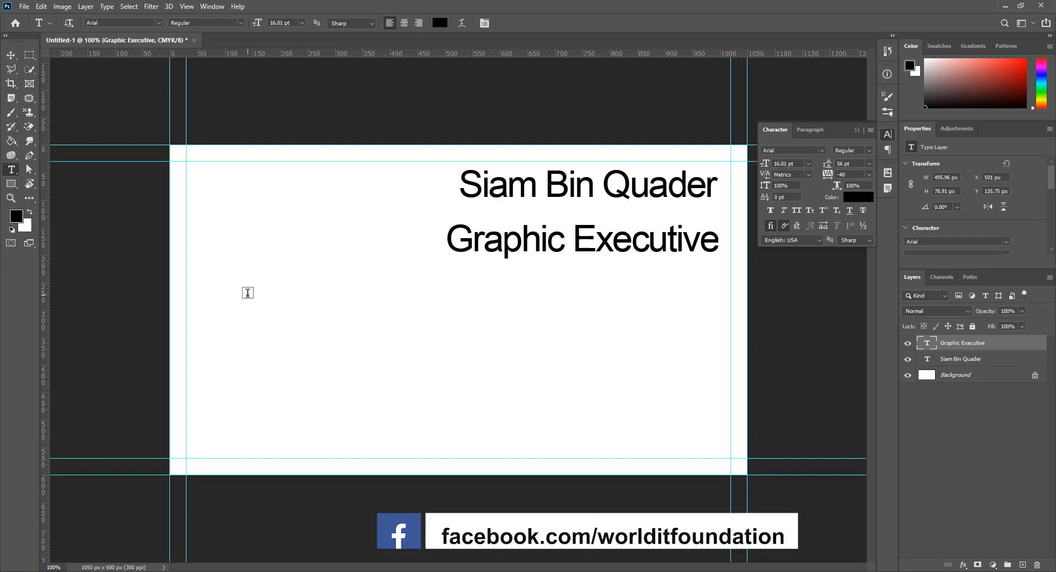
Add contact text lines for the phone number and the e-mail address
click(248, 293)
text(0152 00 ** ** **)
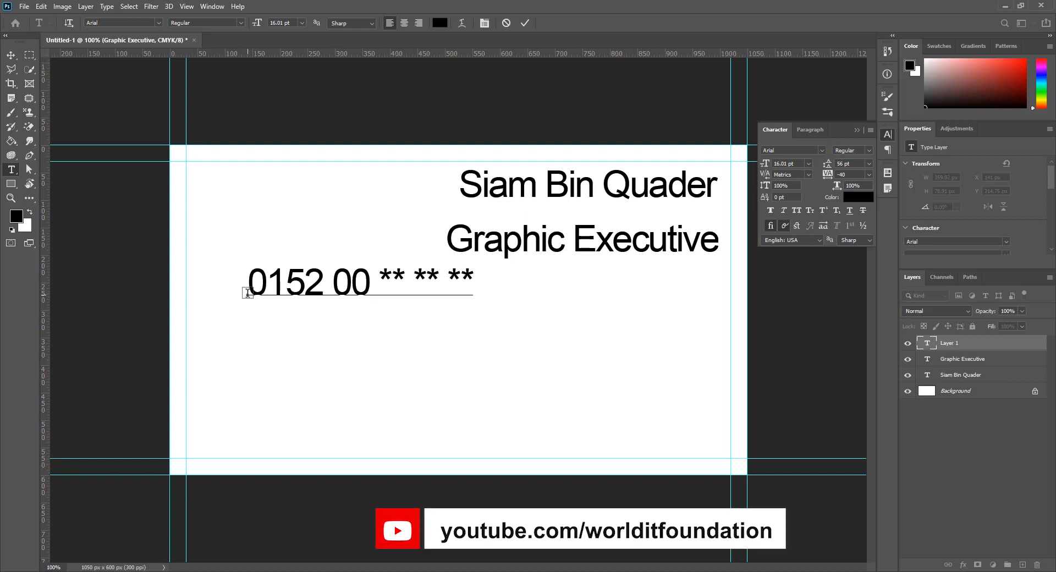
click(592, 107)
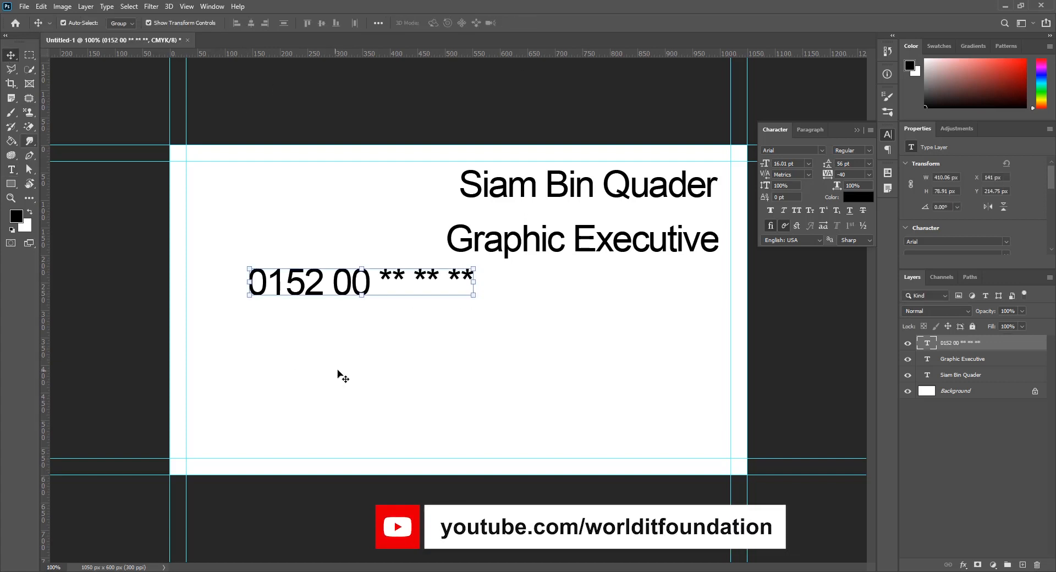
click(253, 336)
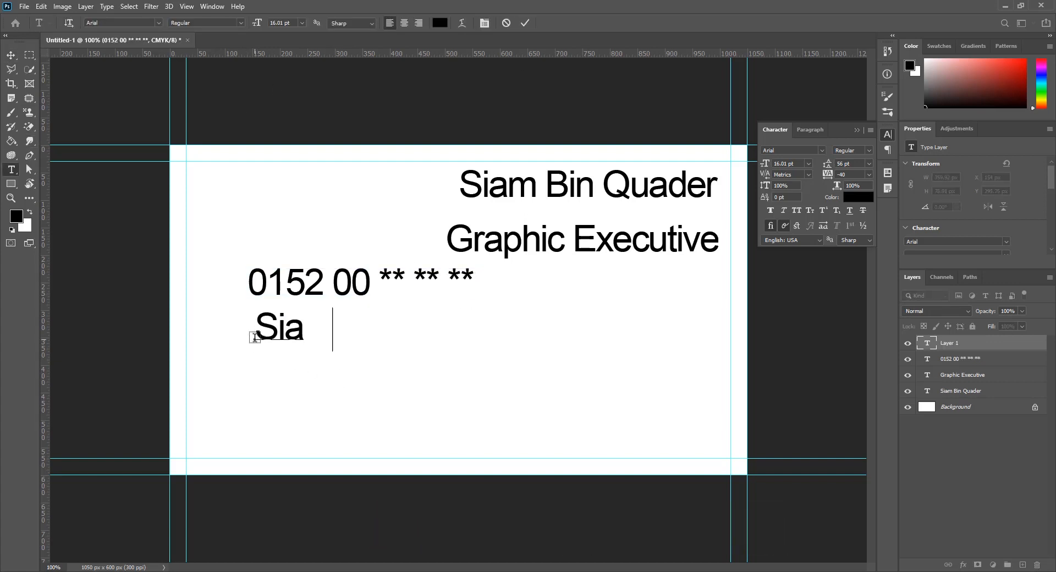
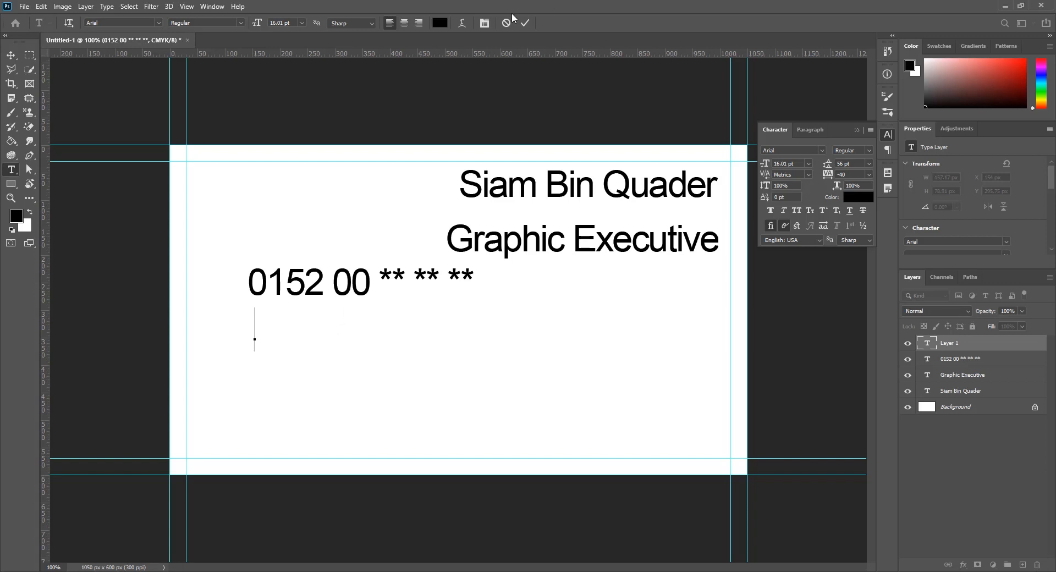
click(506, 22)
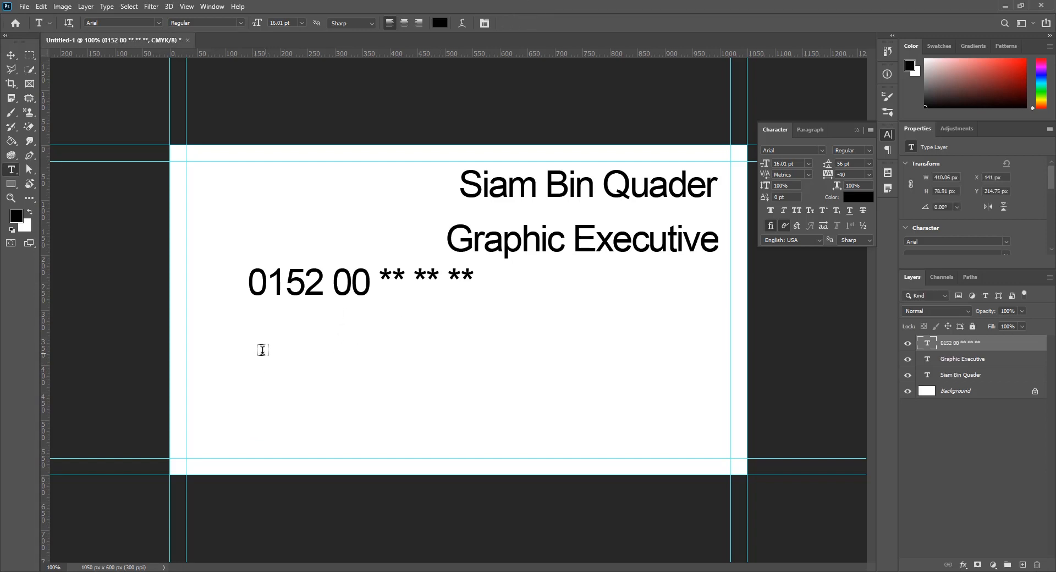
click(255, 352)
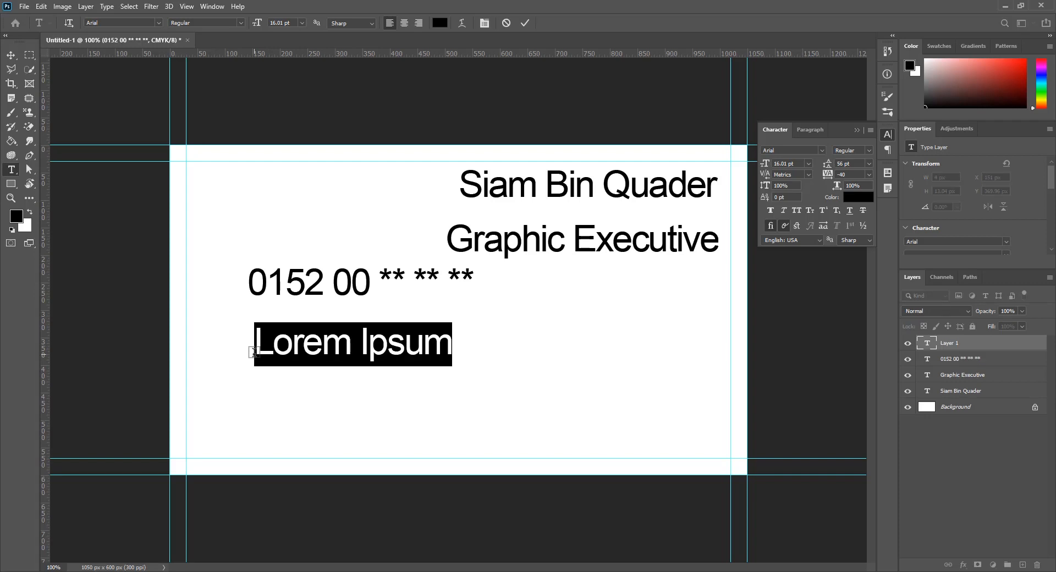
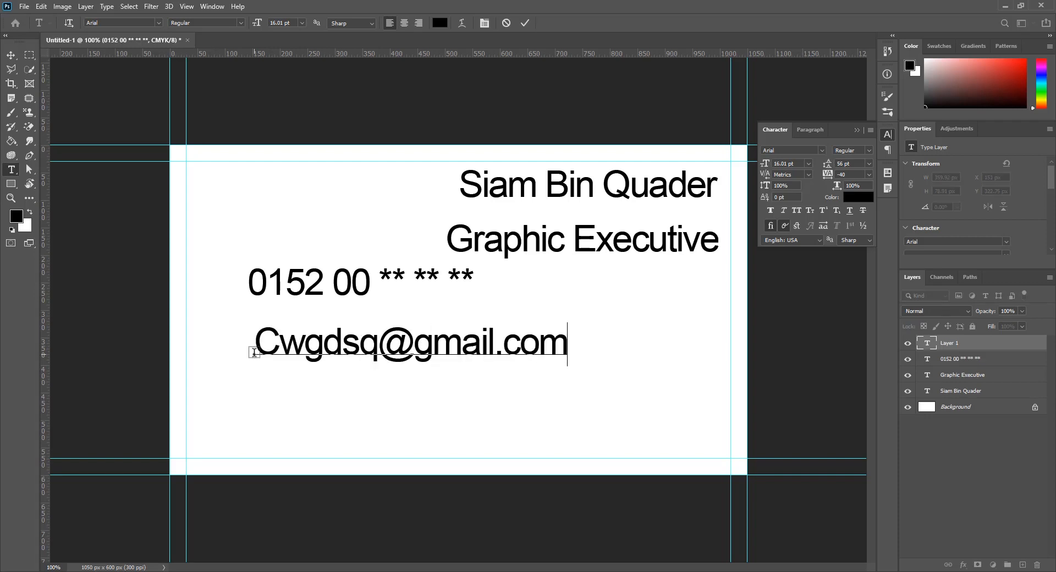
click(459, 387)
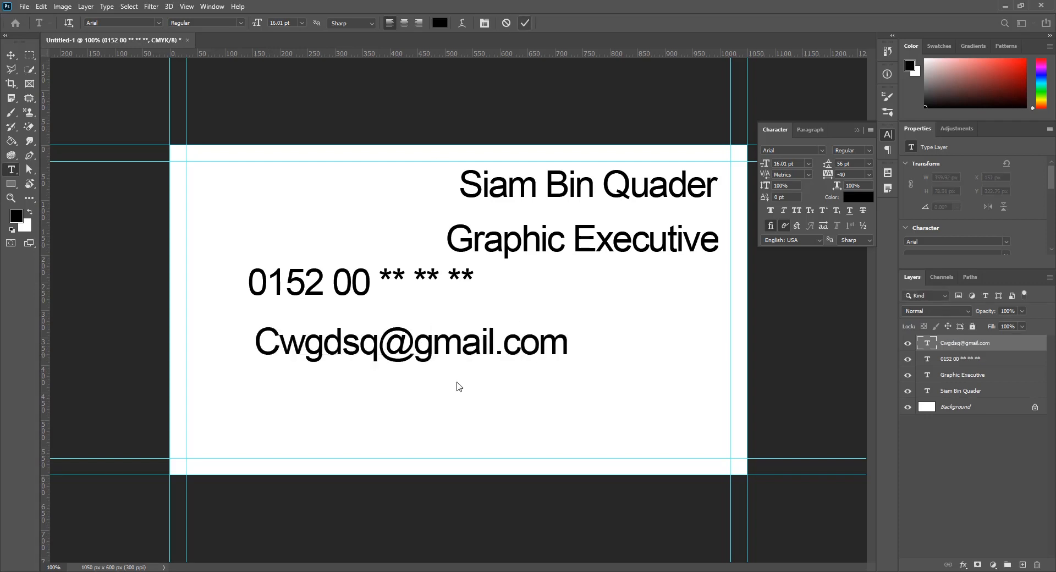
click(281, 405)
text(www.)
key(ctrl+a)
text(WWW)
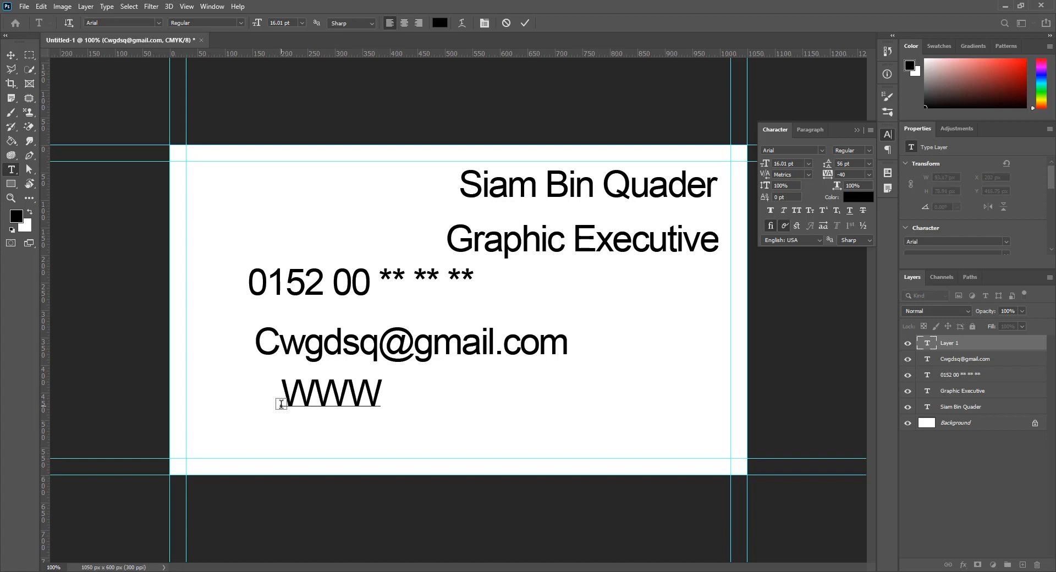
text(.Computerworld.com)
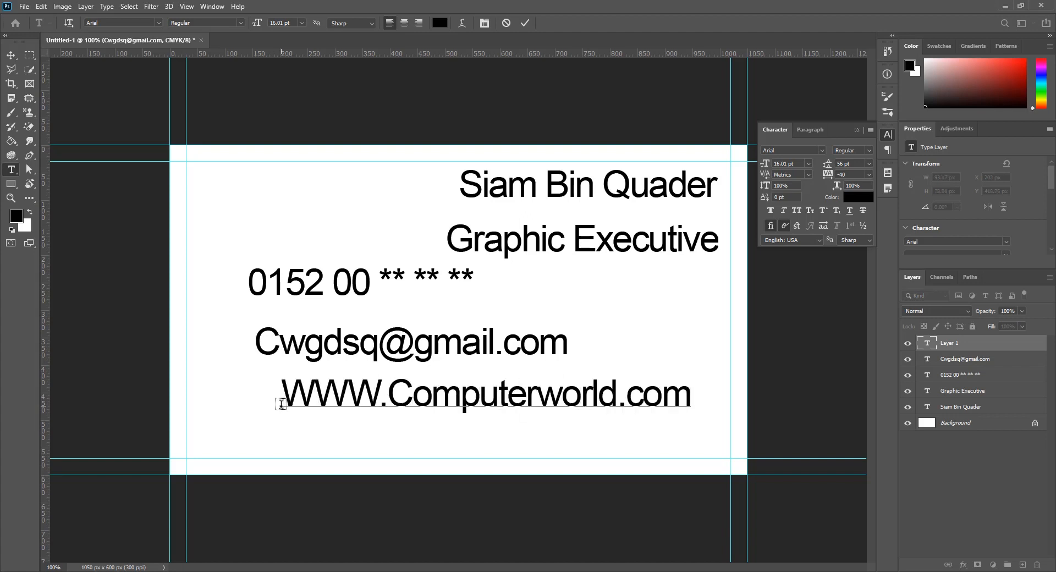
click(677, 447)
click(310, 443)
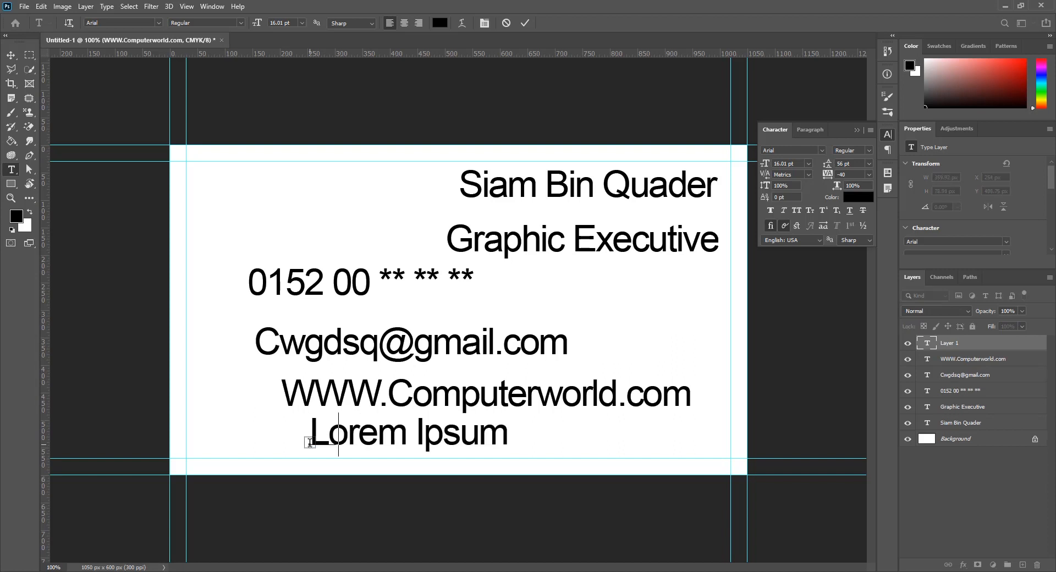
text(Mirpur - 01,)
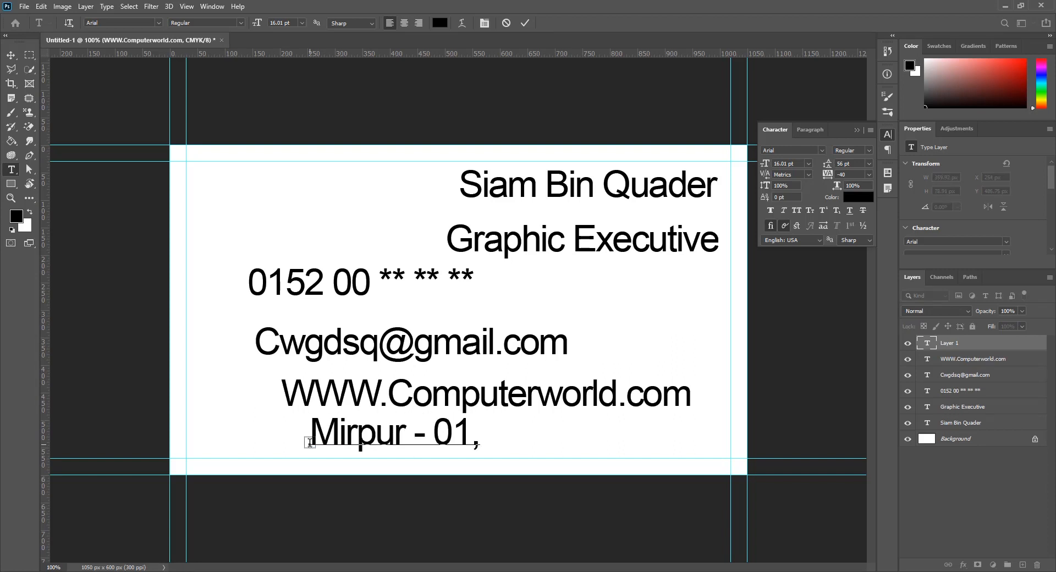
text( Dhaka)
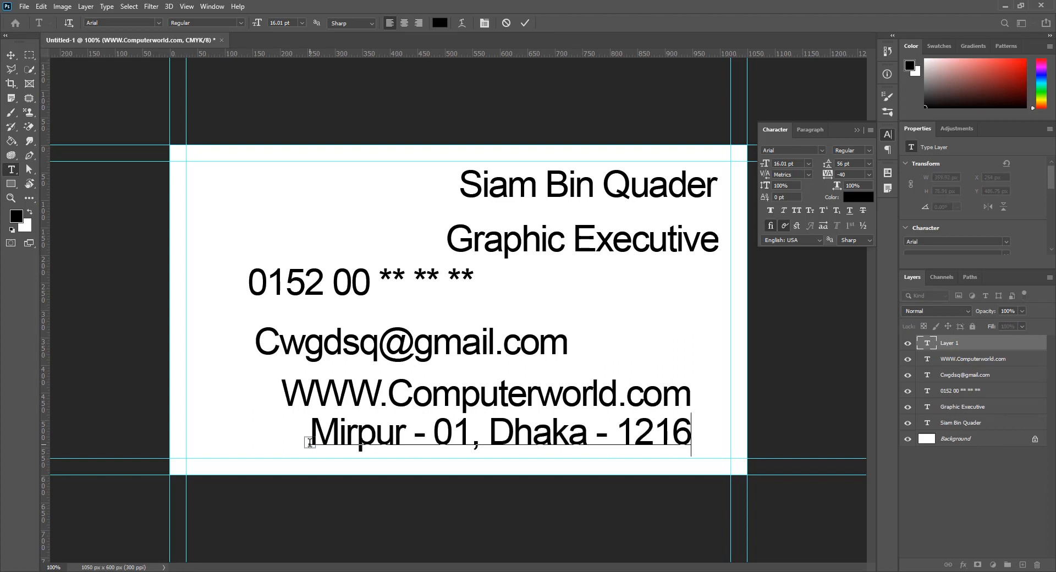
text( - 1216)
click(526, 22)
Reduce the four contact lines to 12.01 pt and align their left edges
click(11, 55)
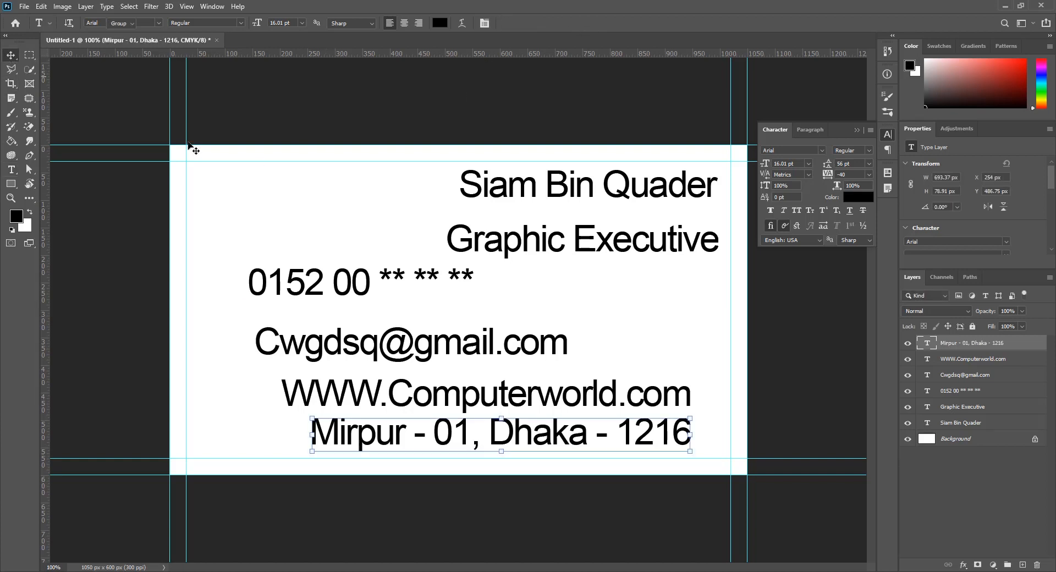
drag(302, 240, 365, 462)
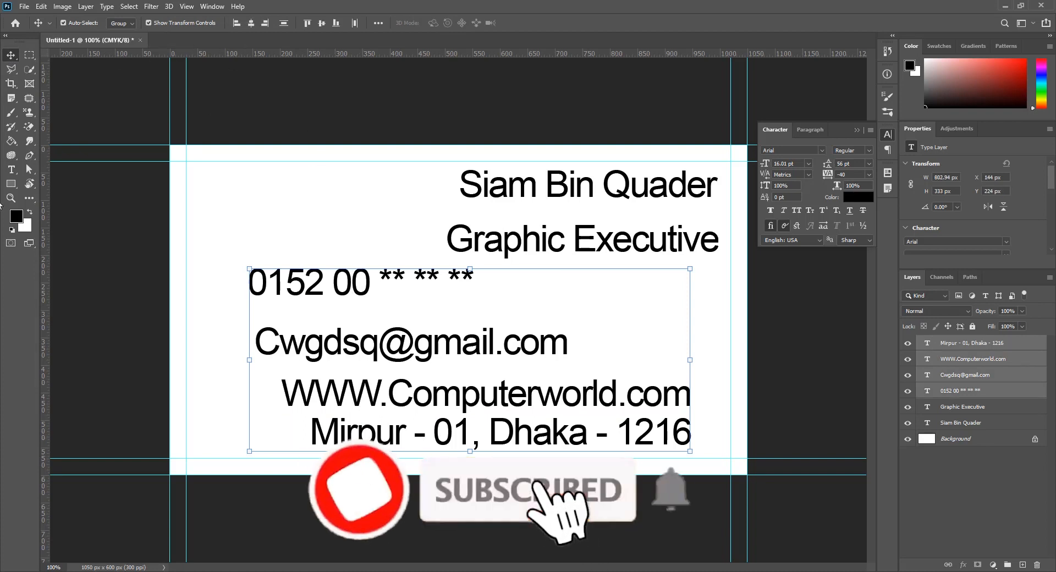
click(15, 172)
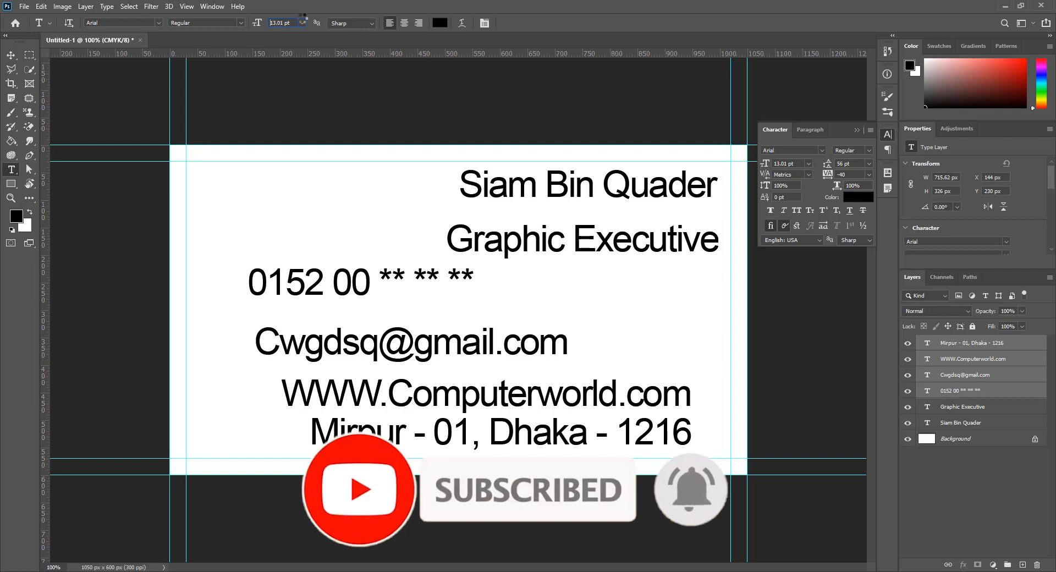
key(Down)
click(11, 55)
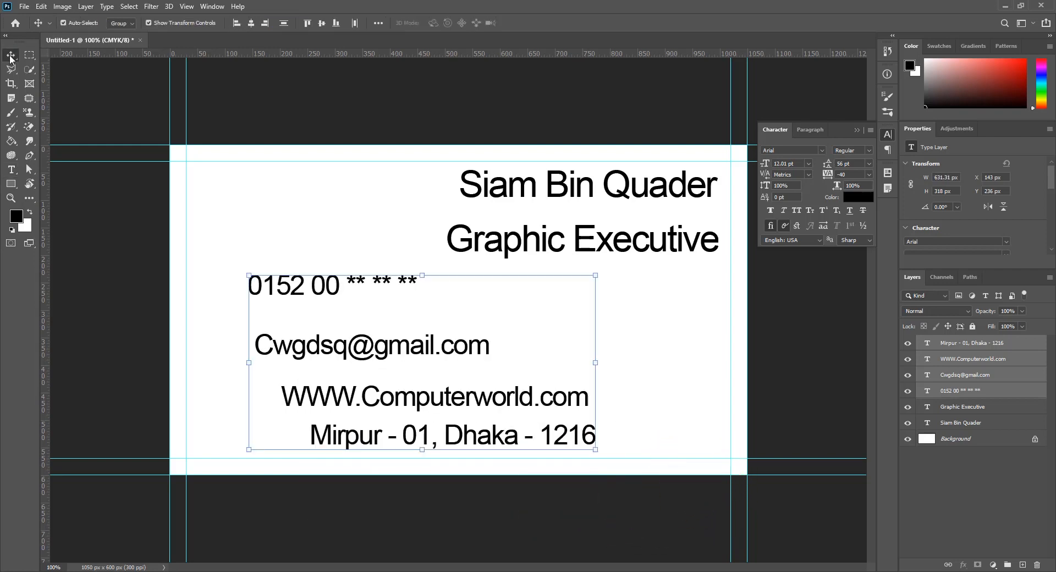
drag(341, 241, 323, 464)
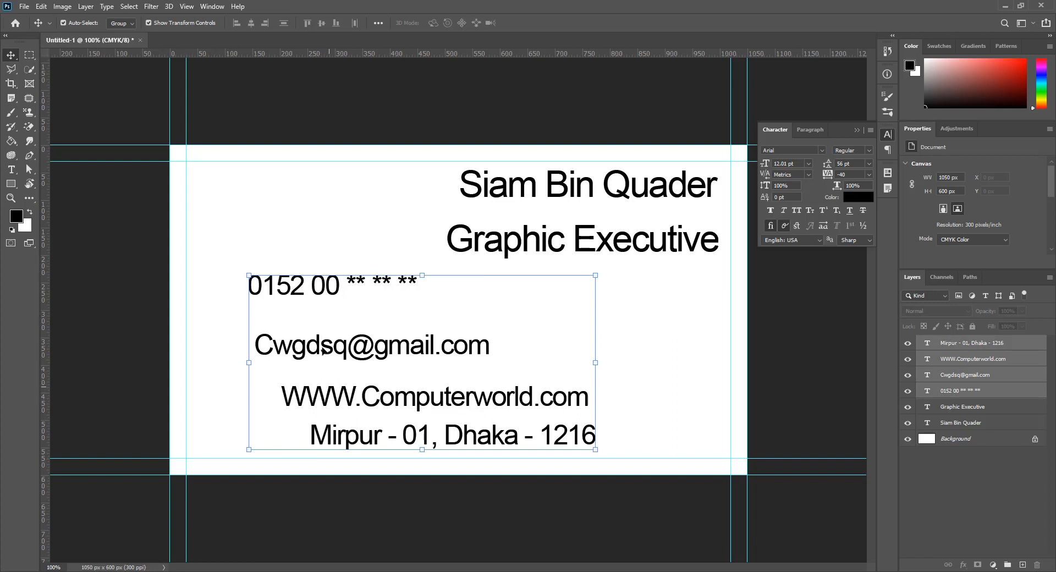
click(238, 23)
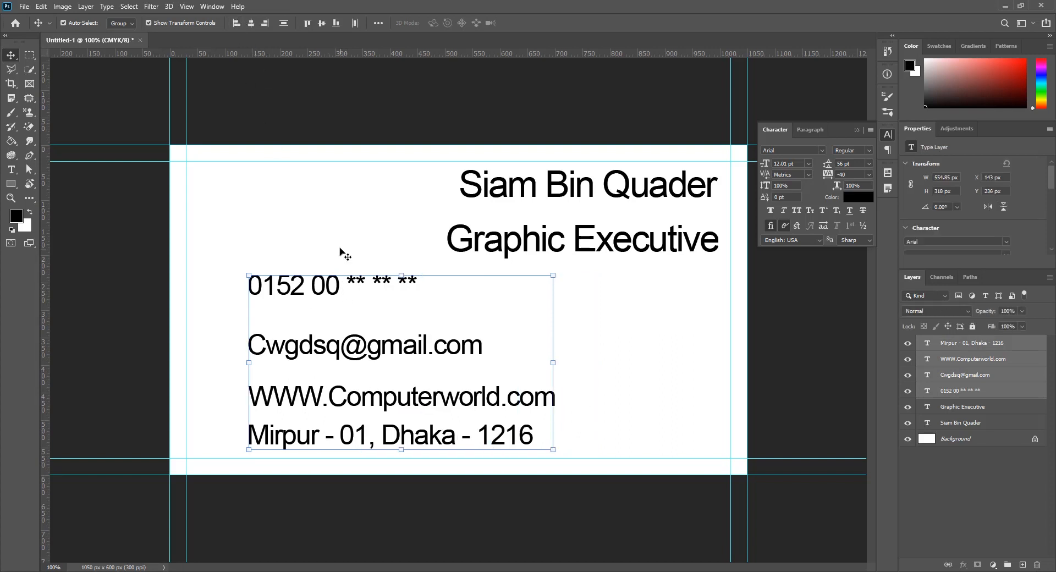
Space the contact lines evenly, move them left and shrink them to 10.01 pt
click(337, 299)
drag(337, 297, 338, 311)
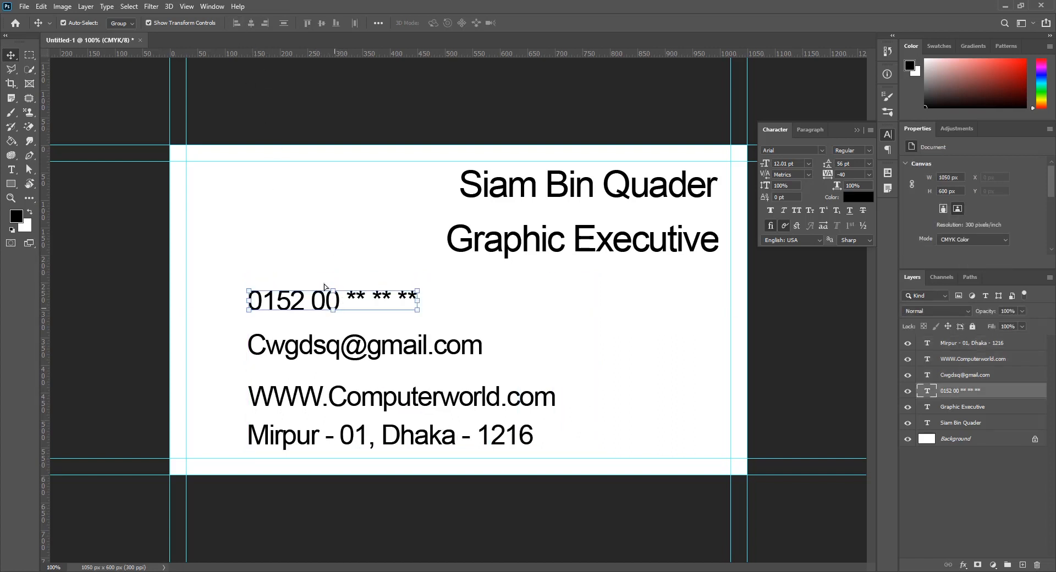
drag(332, 254, 302, 460)
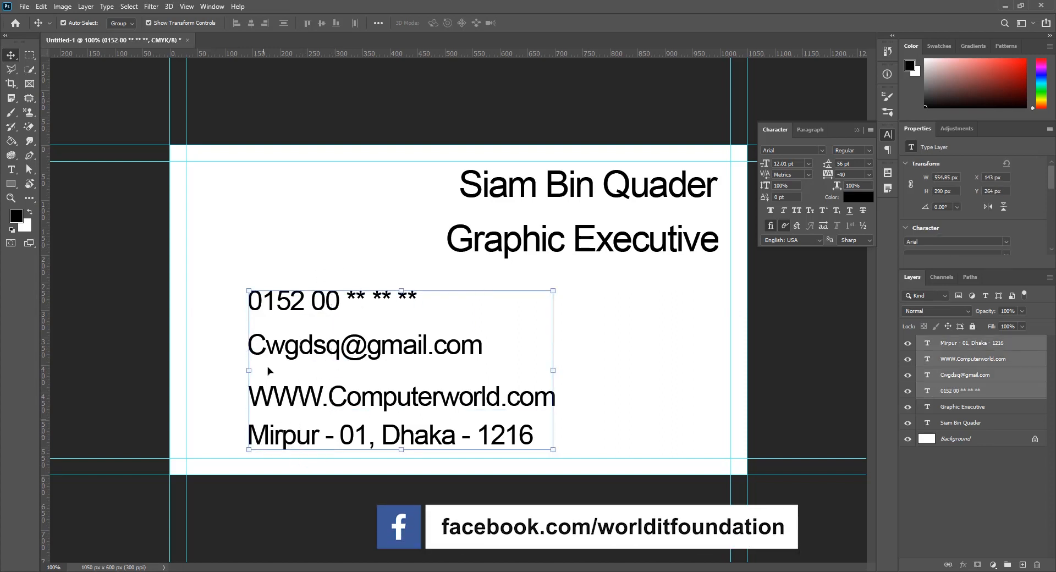
click(284, 23)
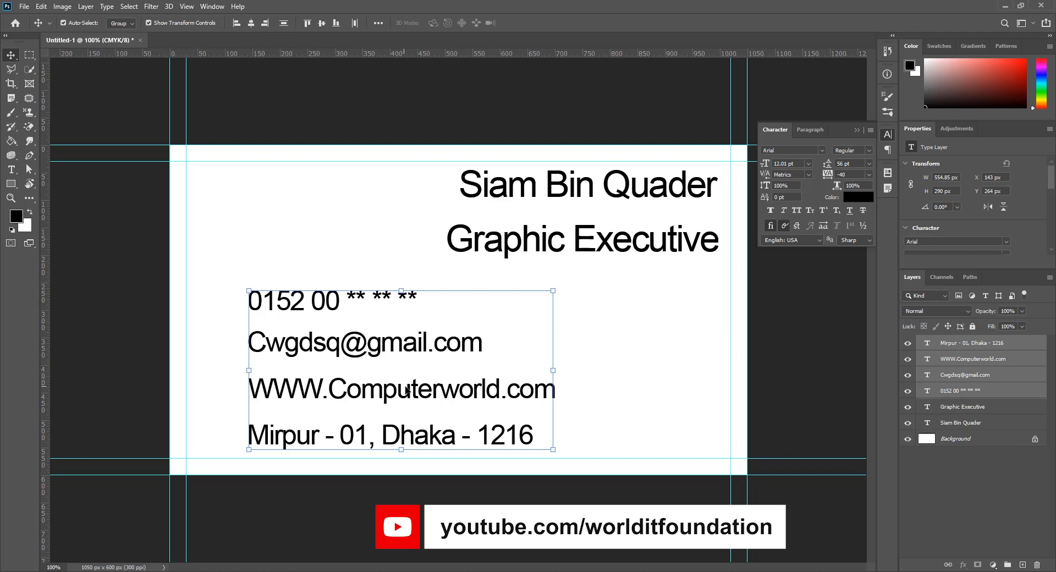
drag(406, 390, 376, 395)
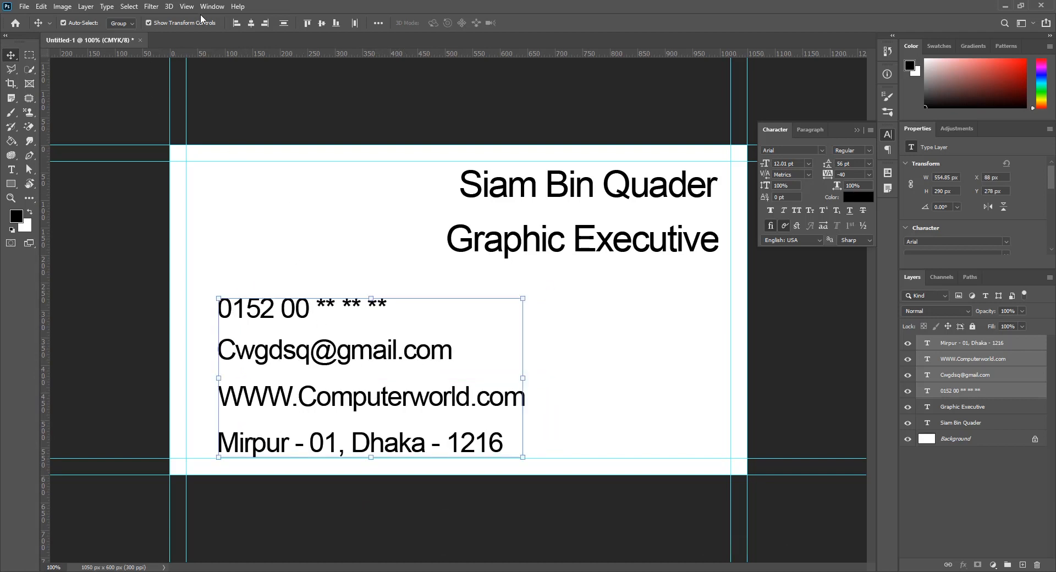
click(11, 173)
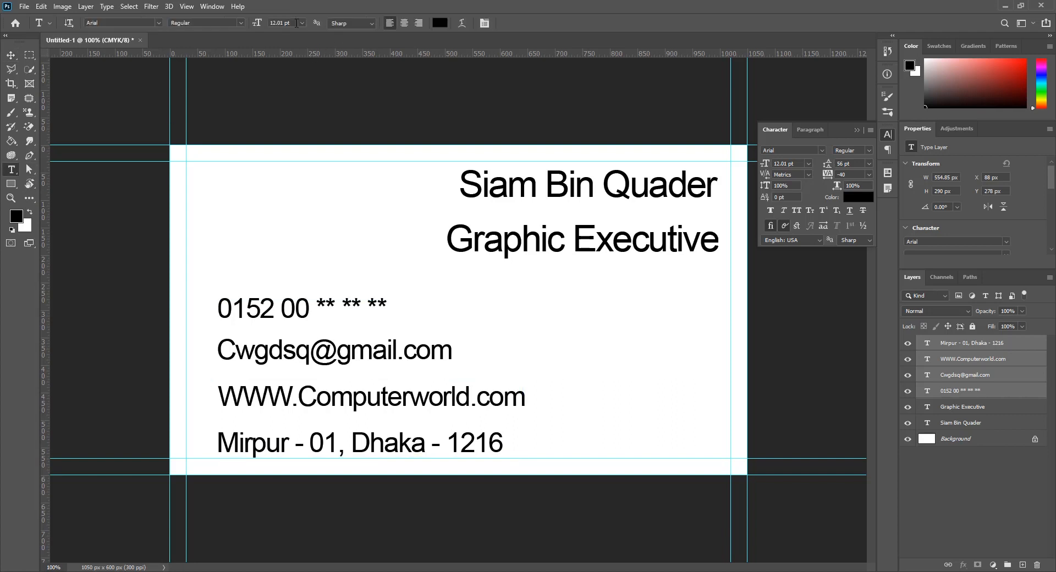
key(Down)
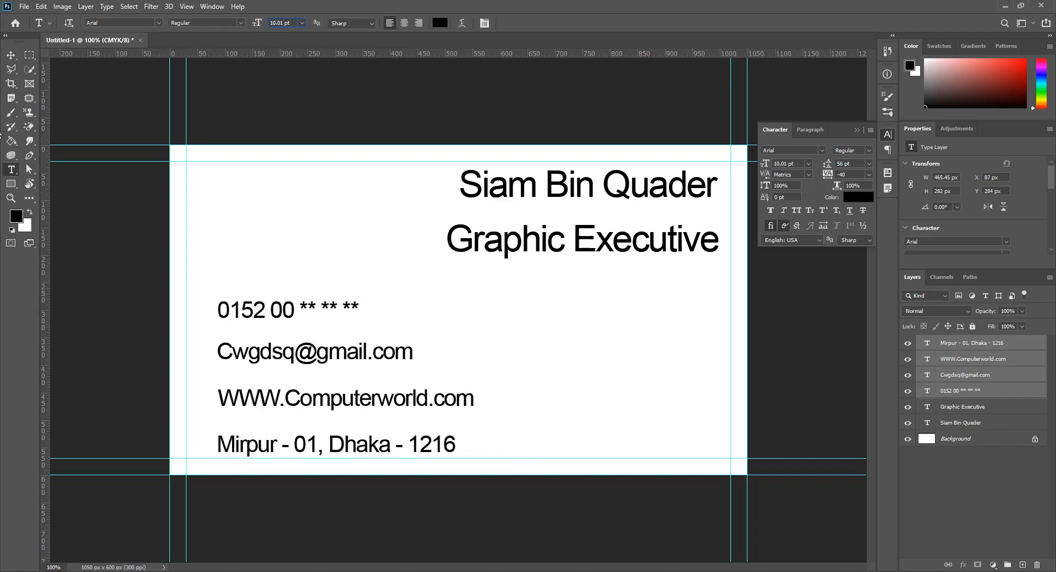
click(11, 55)
click(590, 285)
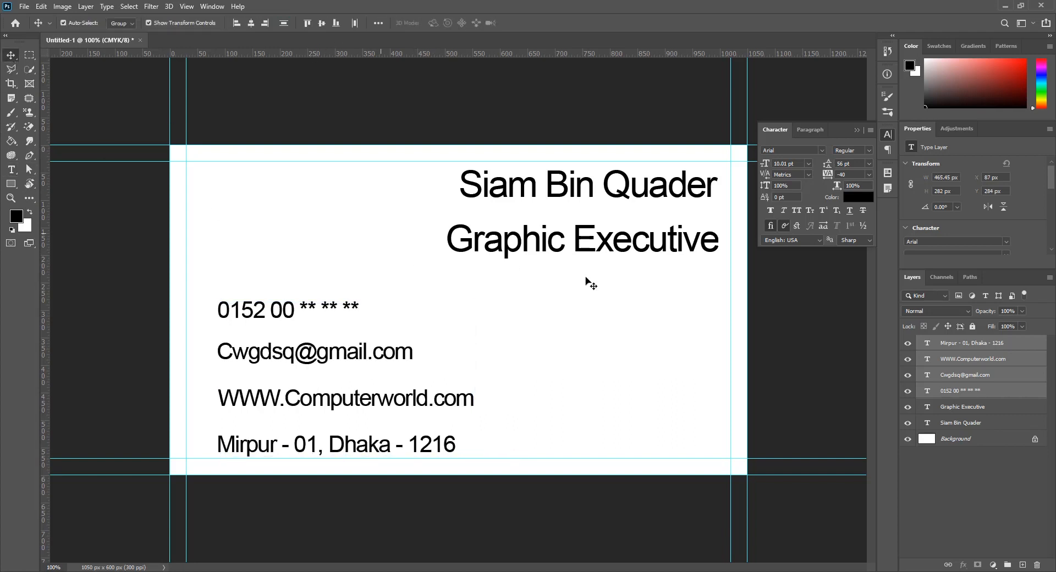
Shrink the Graphic Executive title to 12.01 pt and place it right-aligned under the name
click(629, 249)
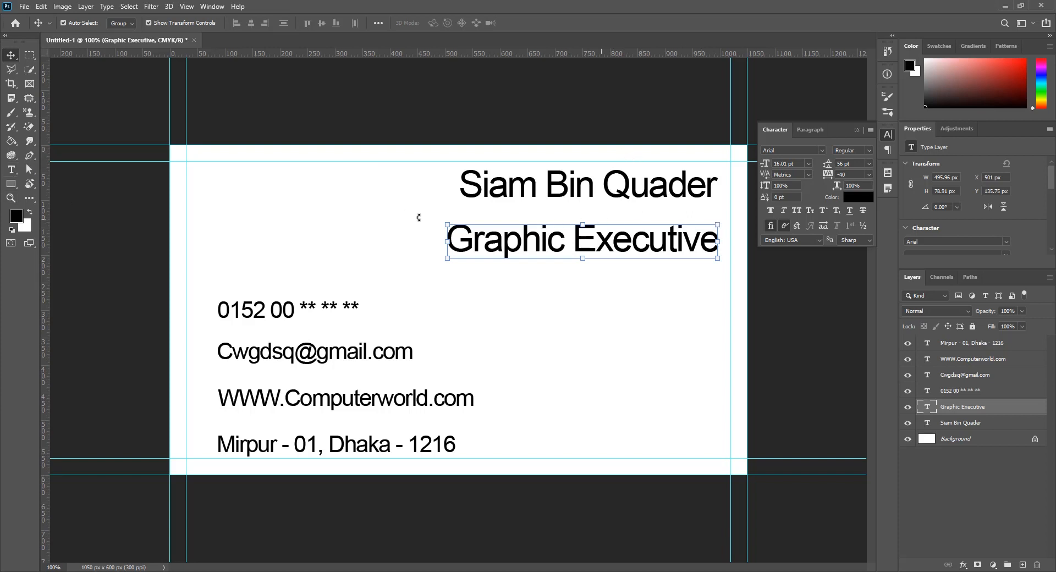
click(14, 169)
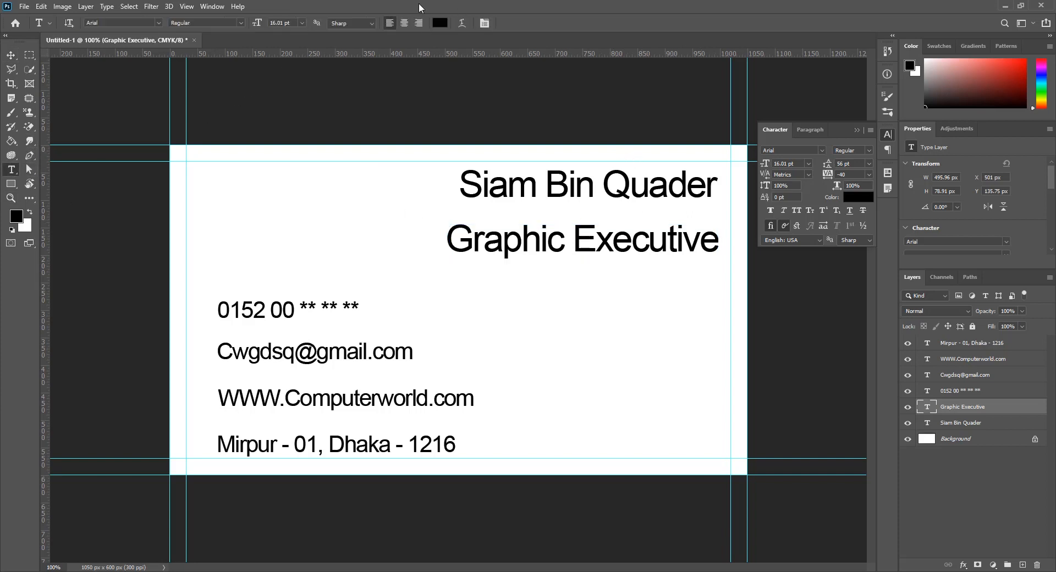
key(Down)
key(Down)
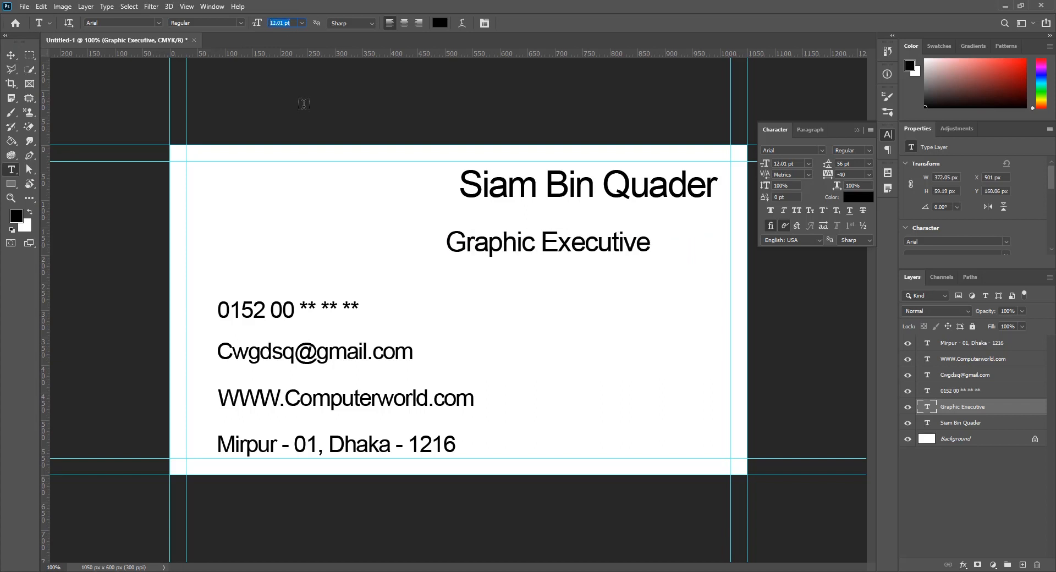
click(9, 55)
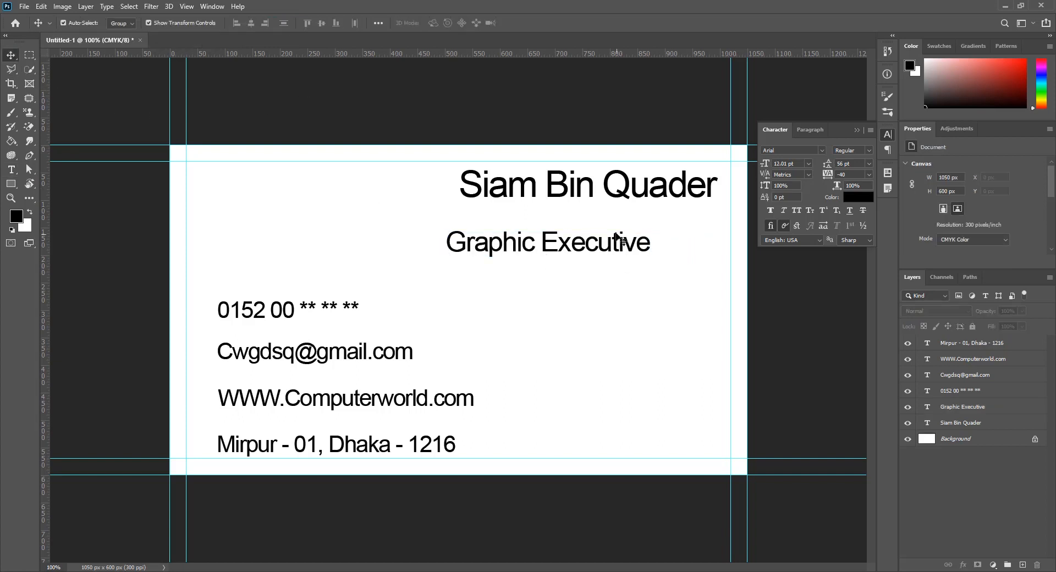
drag(621, 251, 651, 207)
Set the name in Arial Bold, then select both name and title lines
click(643, 187)
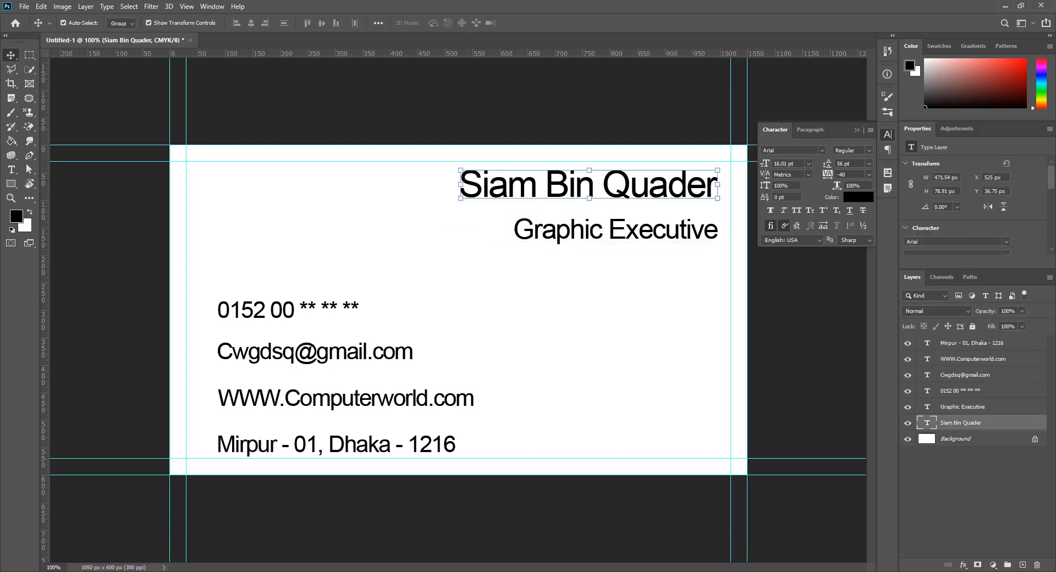
click(10, 170)
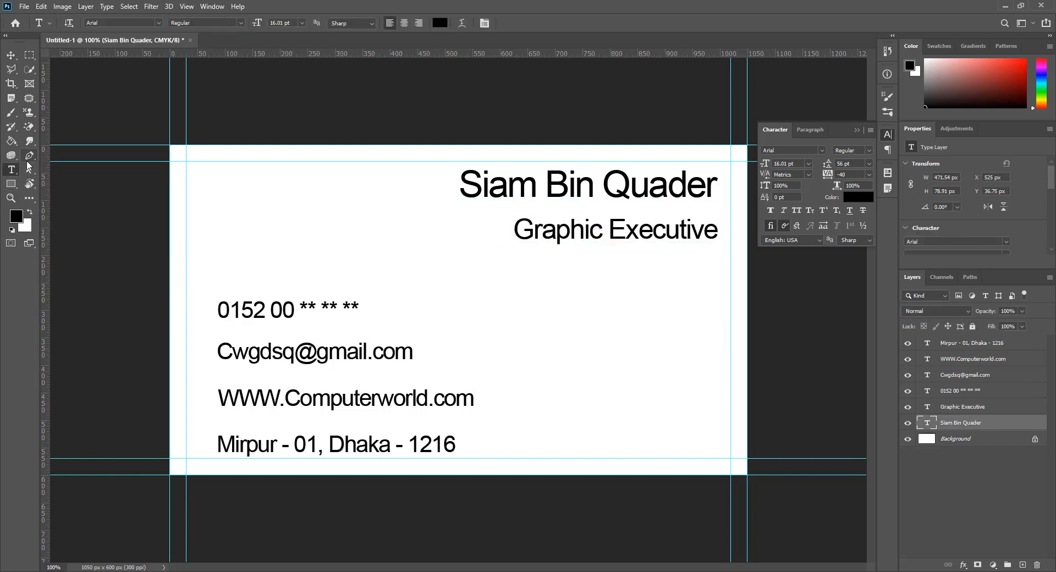
triple_click(622, 186)
click(240, 22)
click(189, 45)
key(ctrl+Return)
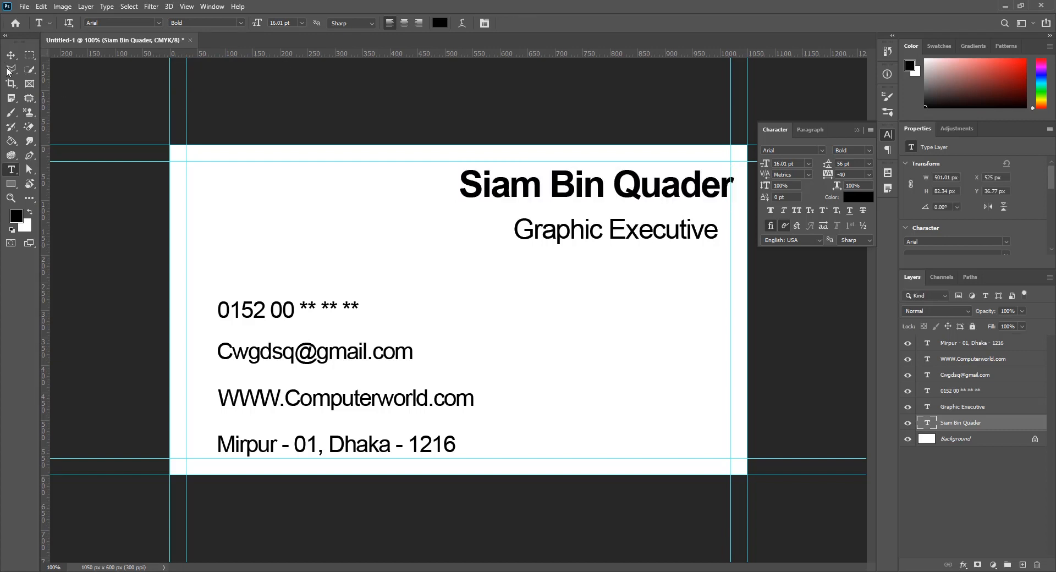
click(10, 55)
drag(737, 151, 567, 278)
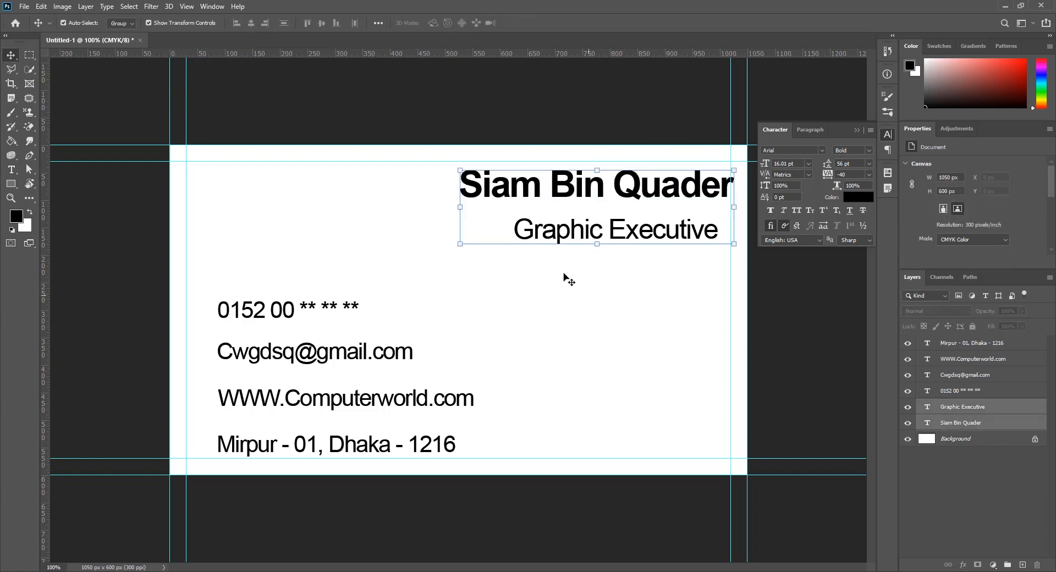
Right-align the Graphic Executive title with the name, shift the pair 26 px left, and raise the title
click(266, 23)
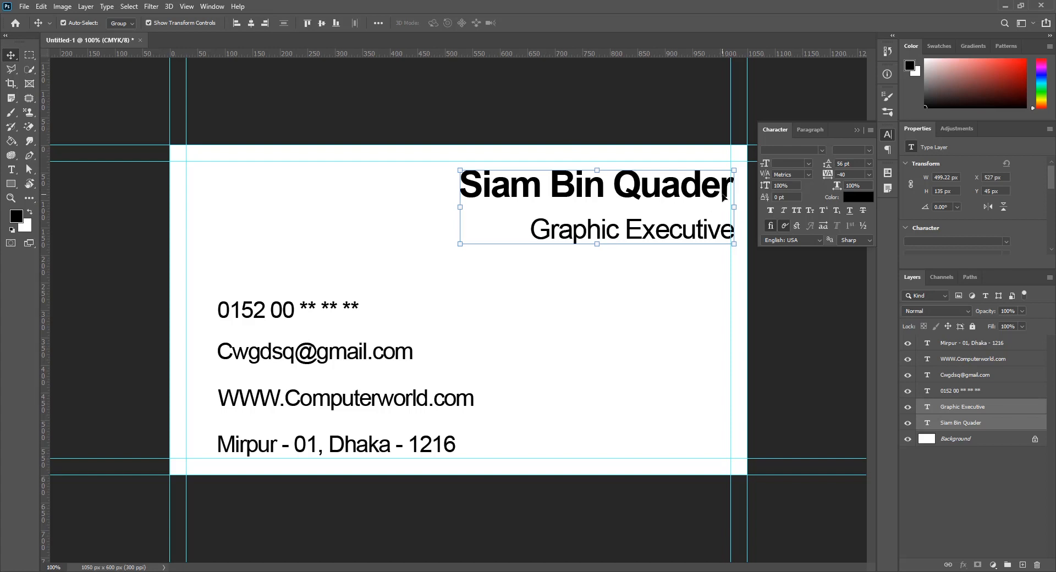
drag(724, 197, 710, 197)
click(703, 313)
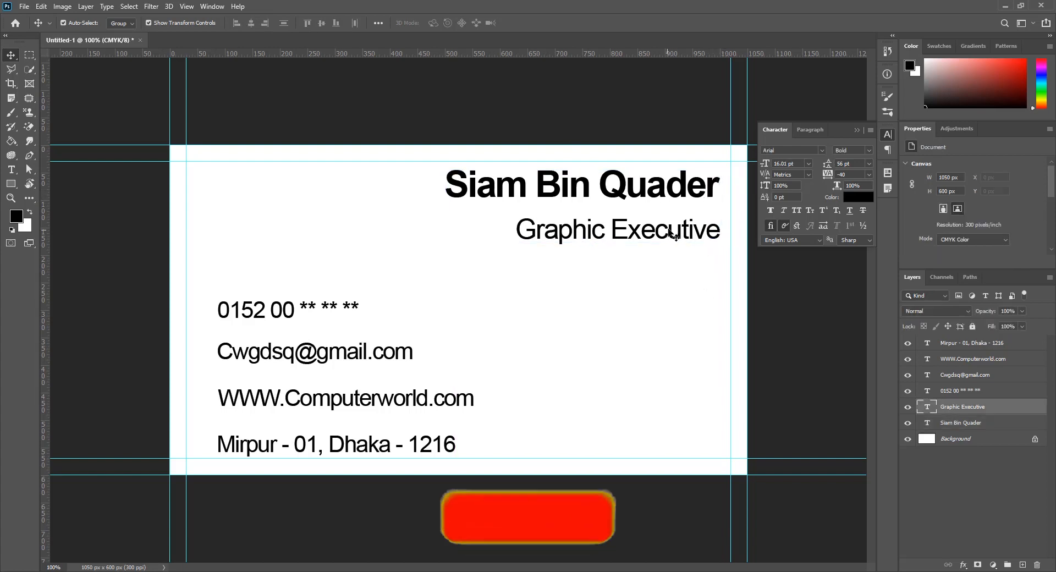
drag(676, 237, 669, 229)
click(672, 313)
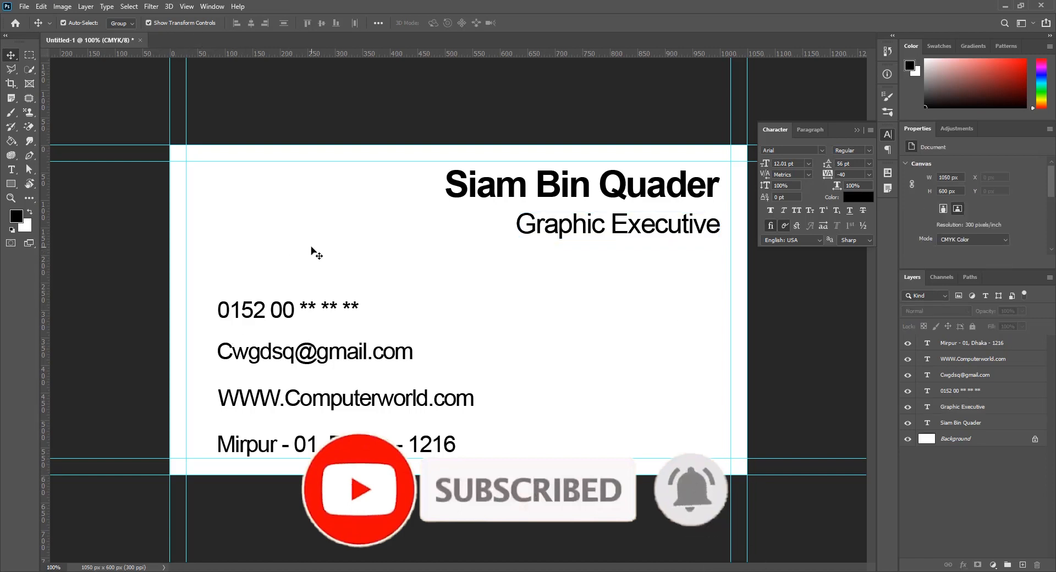
Nudge the four contact lines slightly up and 13 px to the right
drag(311, 252, 247, 465)
drag(292, 401, 282, 391)
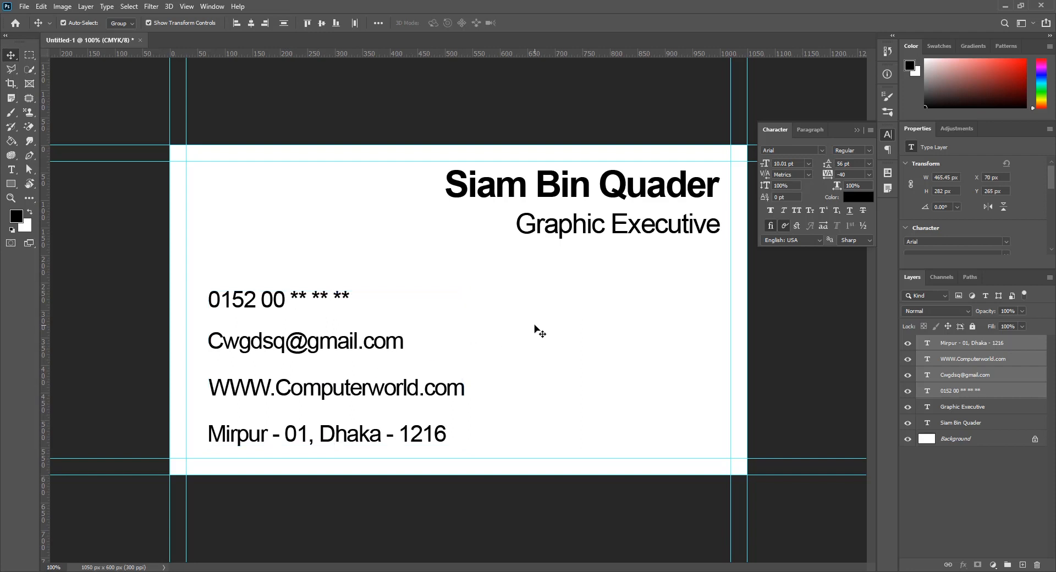
click(532, 349)
drag(290, 257, 259, 458)
drag(304, 390, 311, 392)
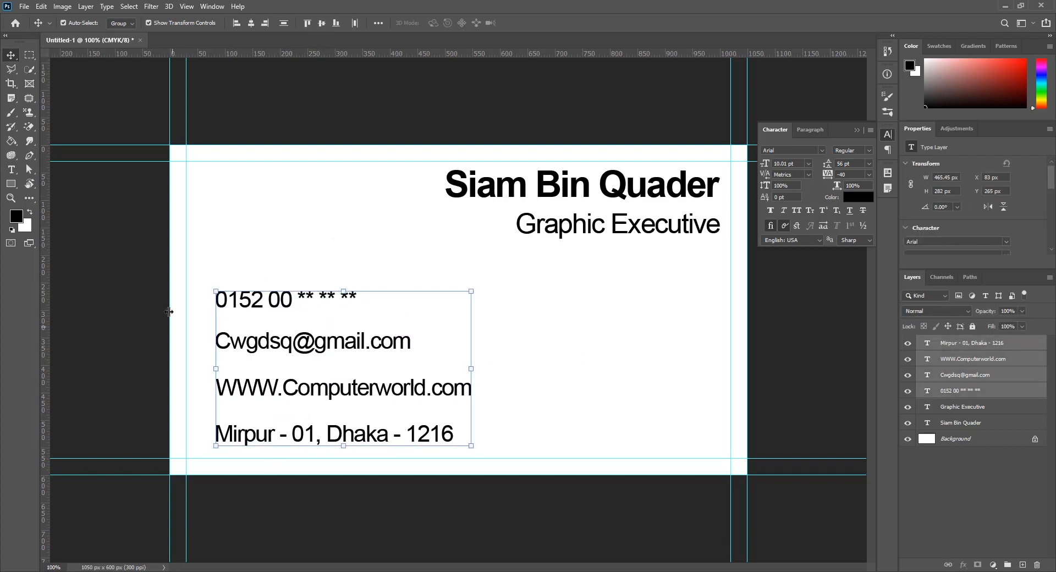
click(232, 256)
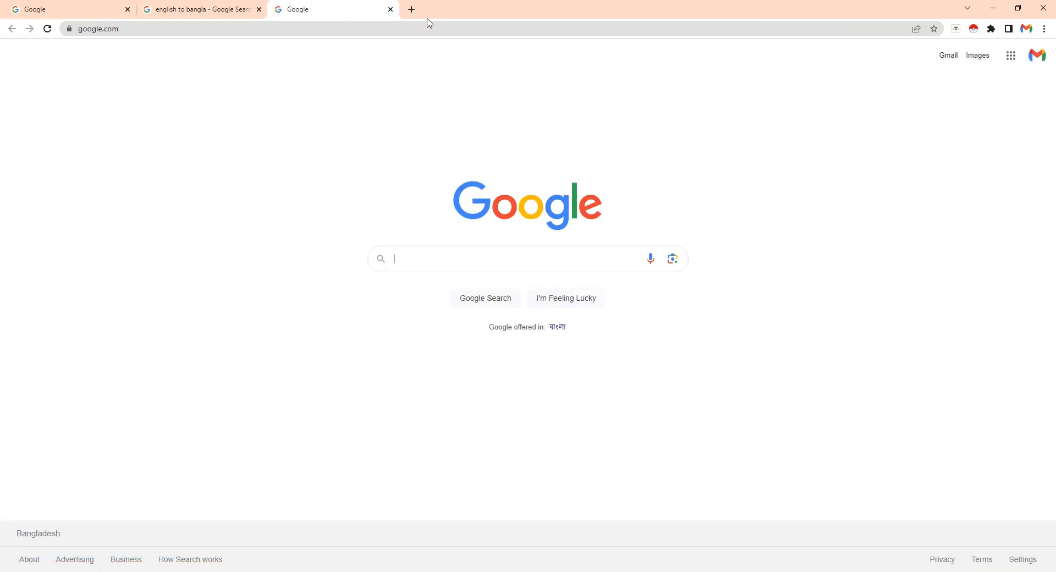
Search Google for 'flaticon' and go to the Flaticon website
text(flat)
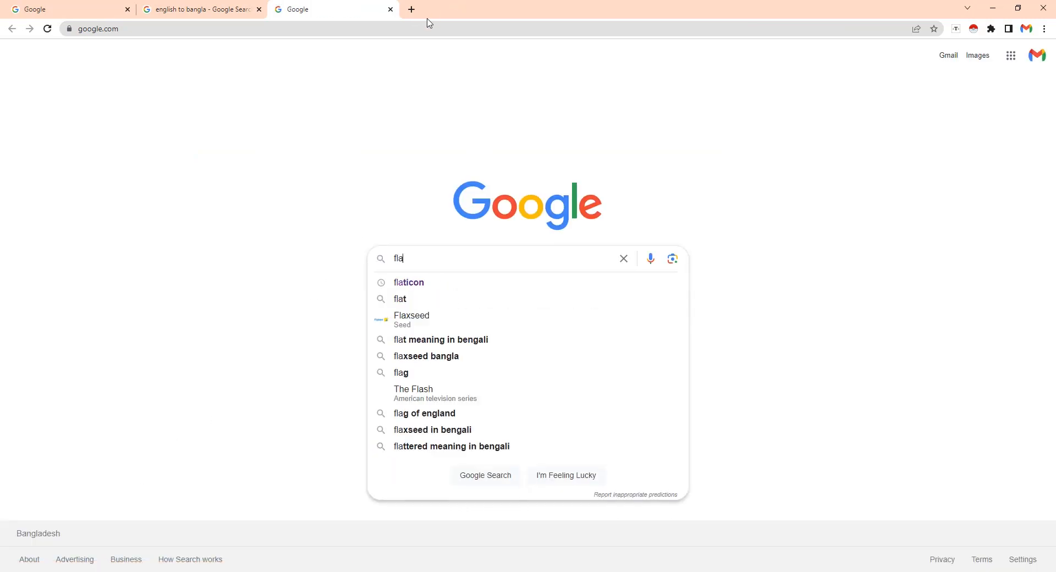
key(Down)
key(Return)
click(146, 172)
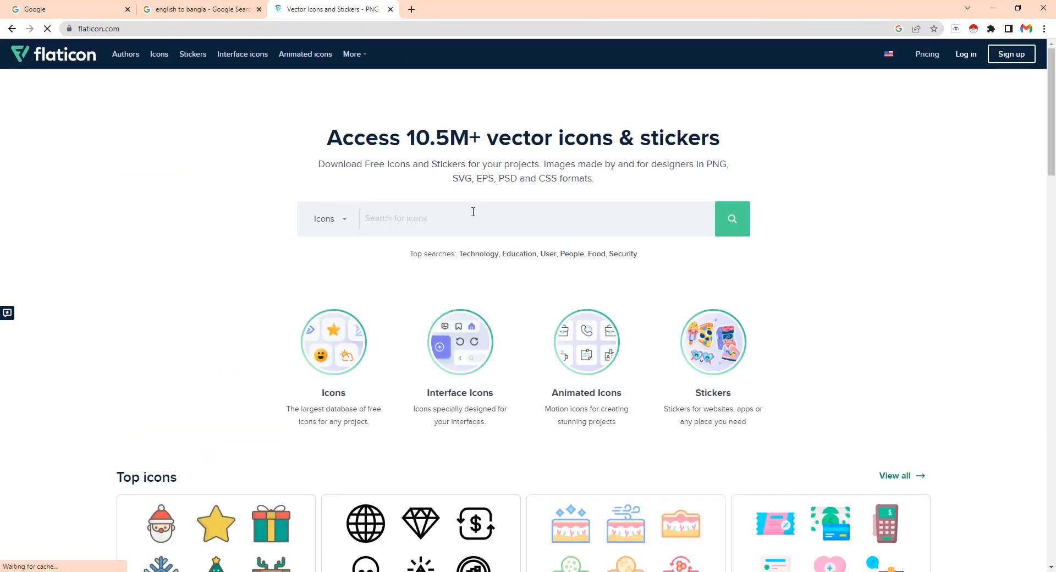
Search Flaticon for 'email' and download the first envelope icon as a free PNG
text(email)
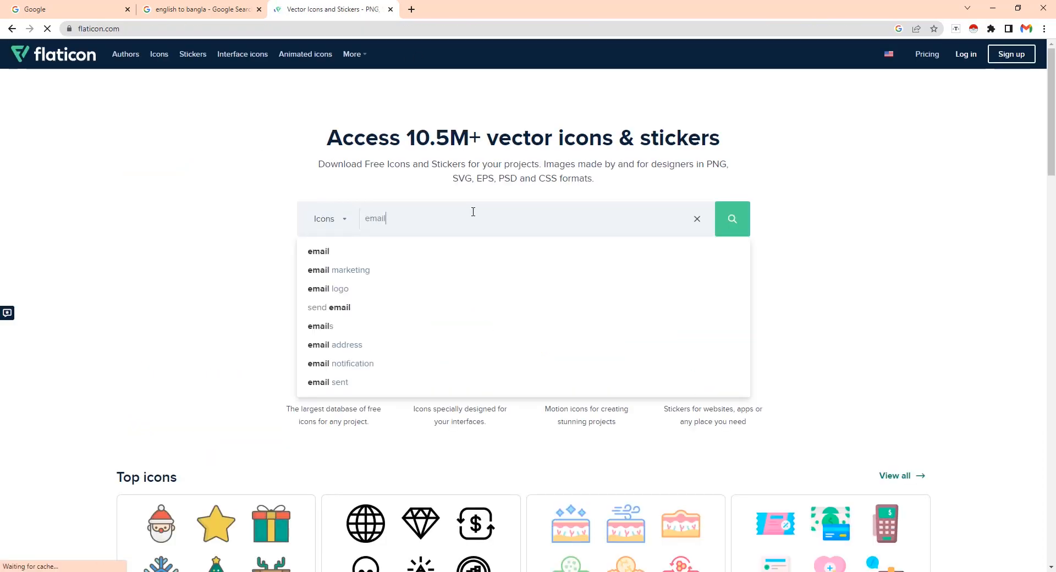
key(Return)
scroll(106, 236, down, 2)
click(106, 235)
click(681, 191)
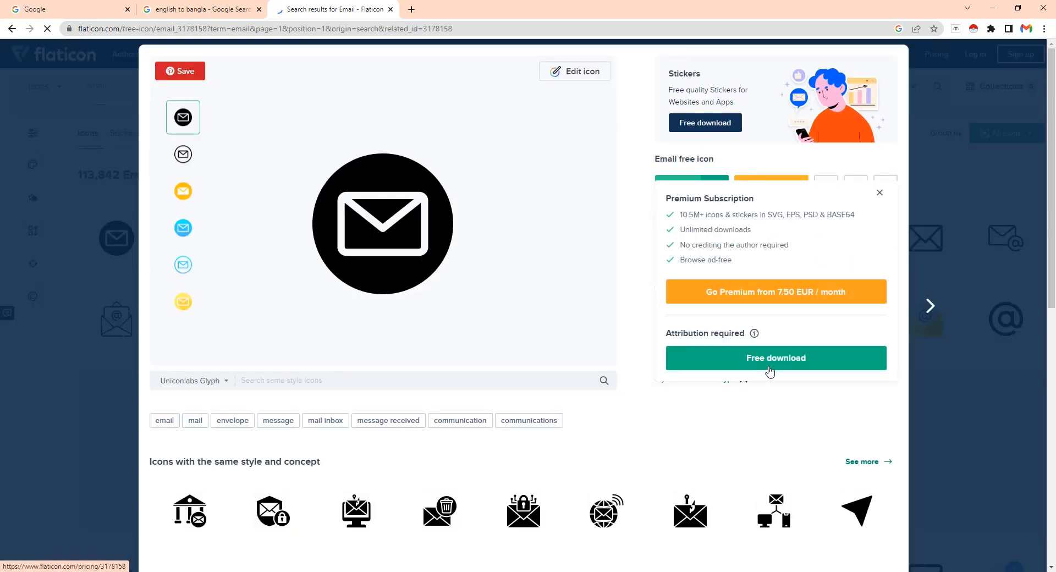
click(767, 361)
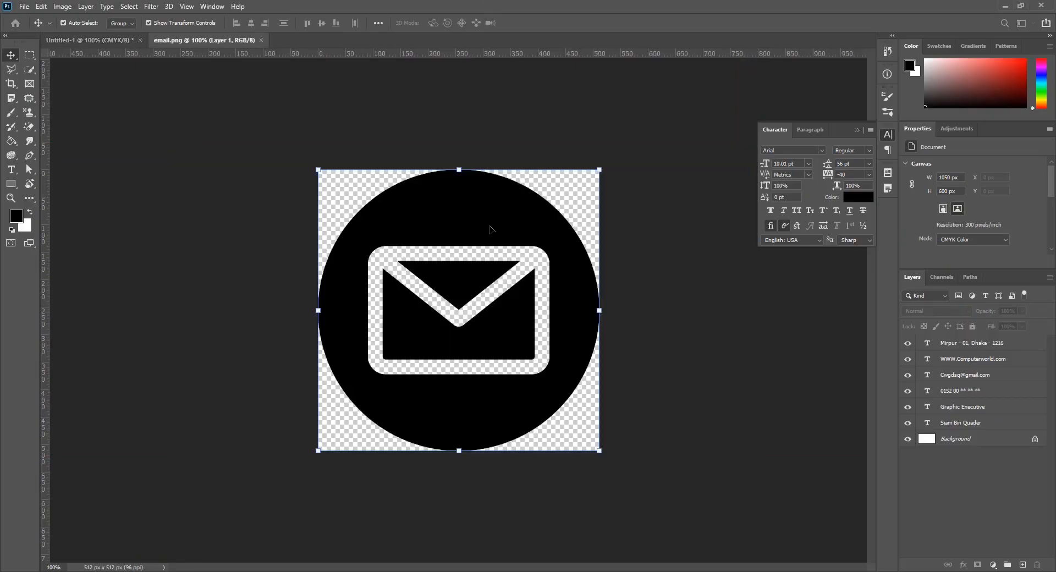
Drop the email.png envelope icon onto the business card and move it higher
drag(490, 229, 590, 387)
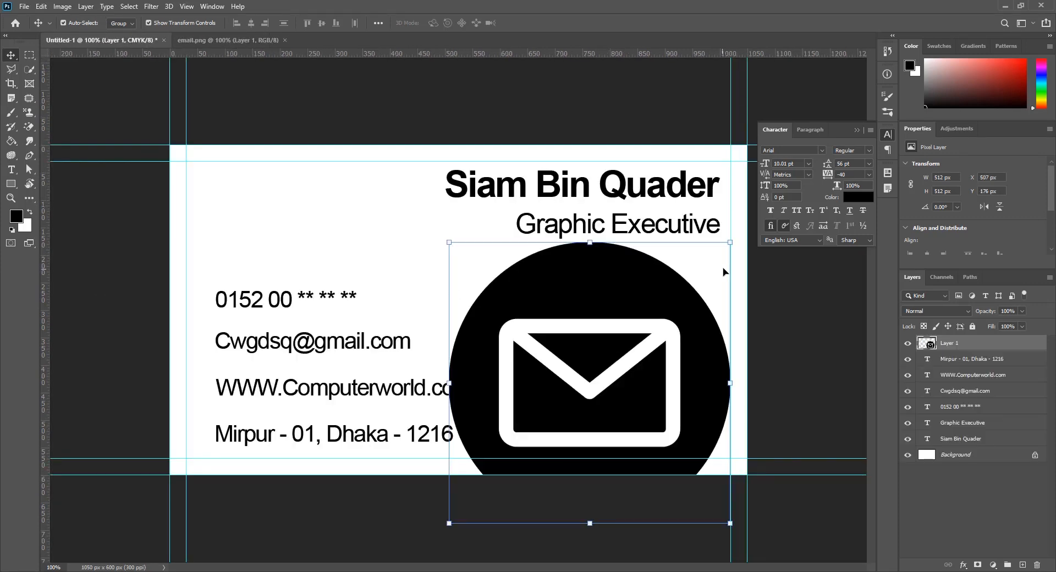
drag(644, 309, 618, 238)
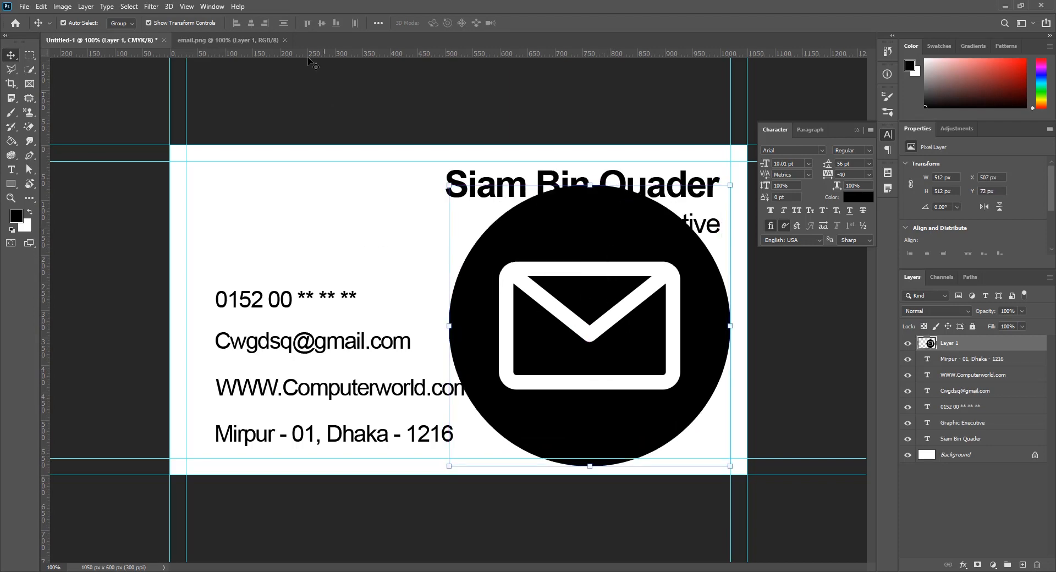
key(alt+Tab)
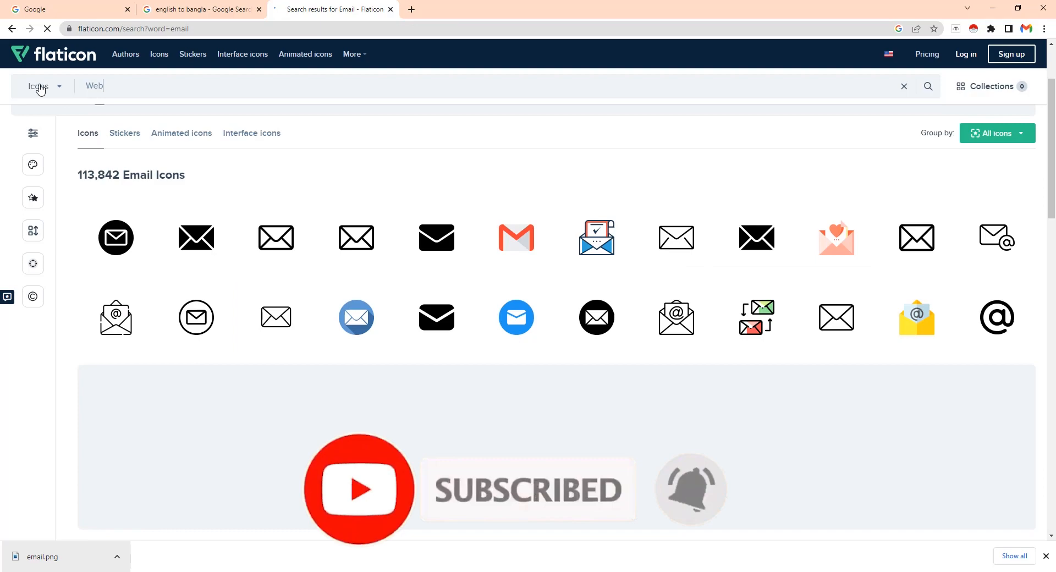
Dismiss the Flaticon popups, download the black circular globe icon and add it to the card
click(38, 89)
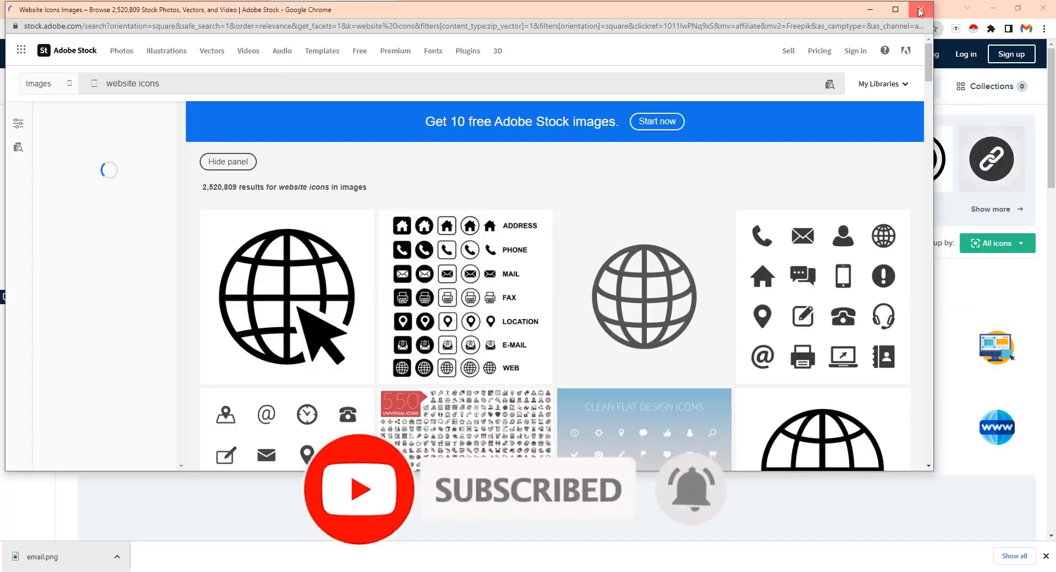
click(921, 11)
scroll(182, 275, down, 6)
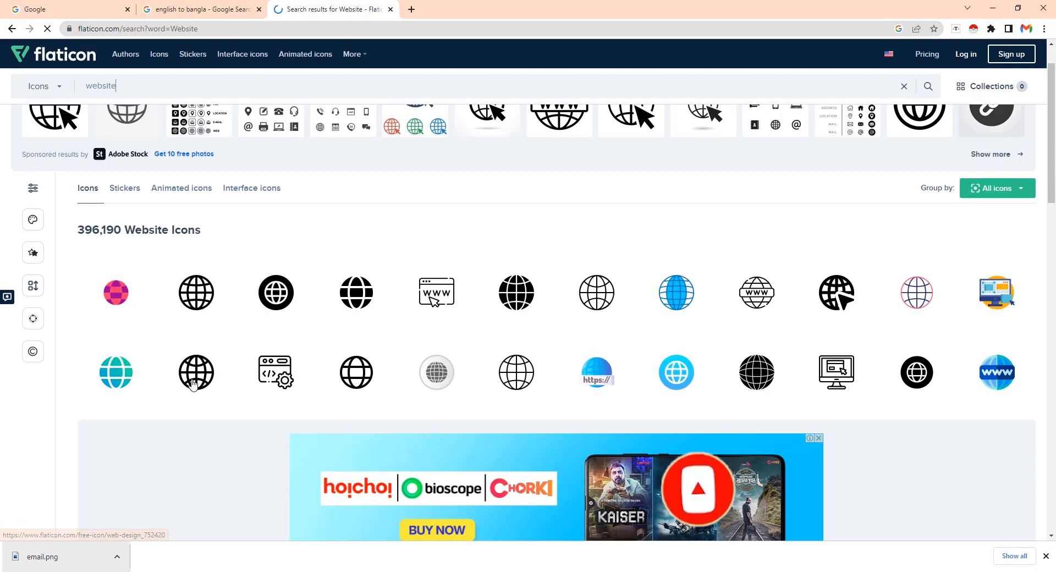
click(186, 407)
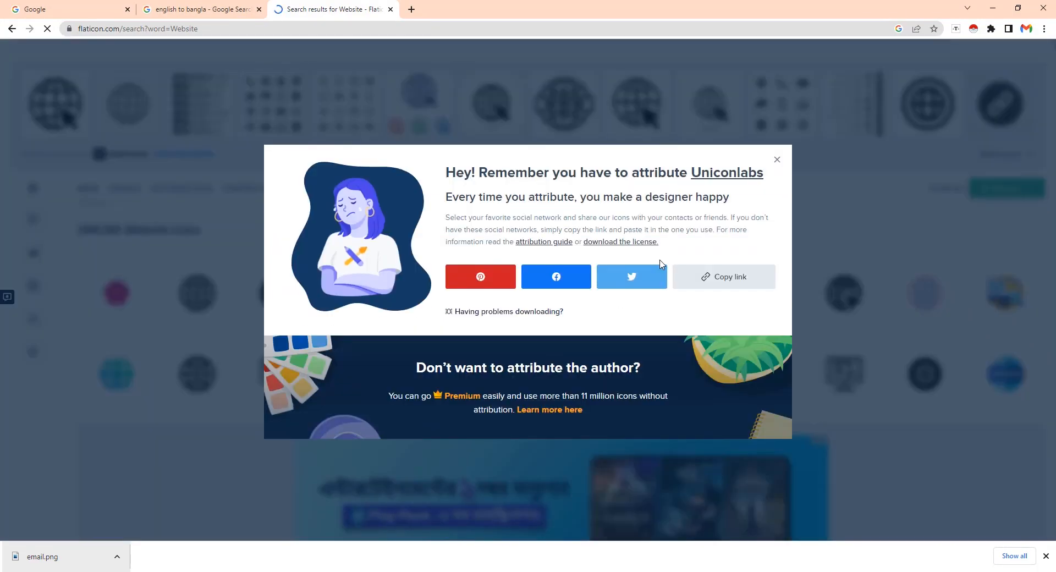
click(77, 555)
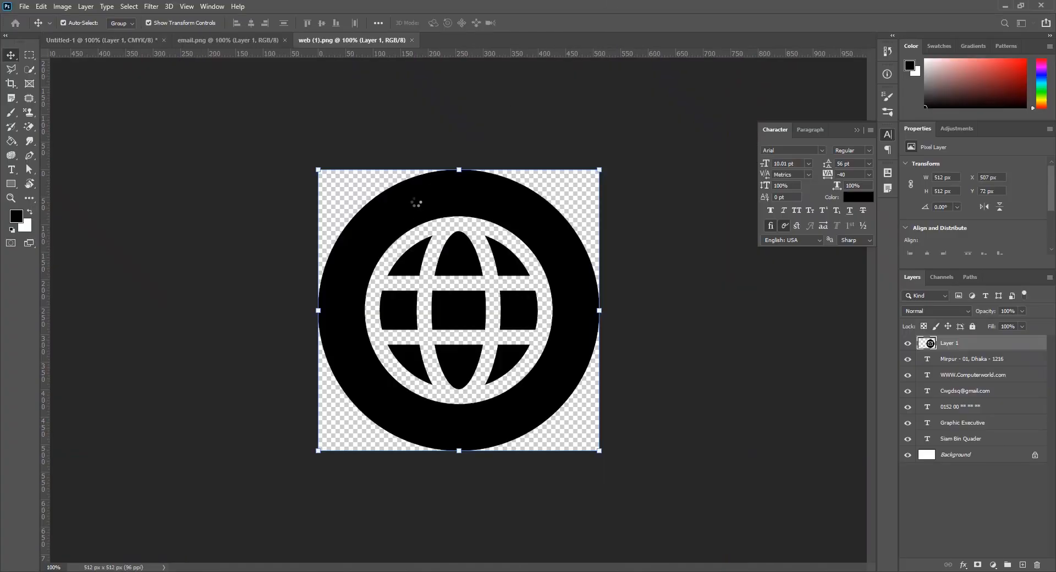
drag(99, 36, 367, 291)
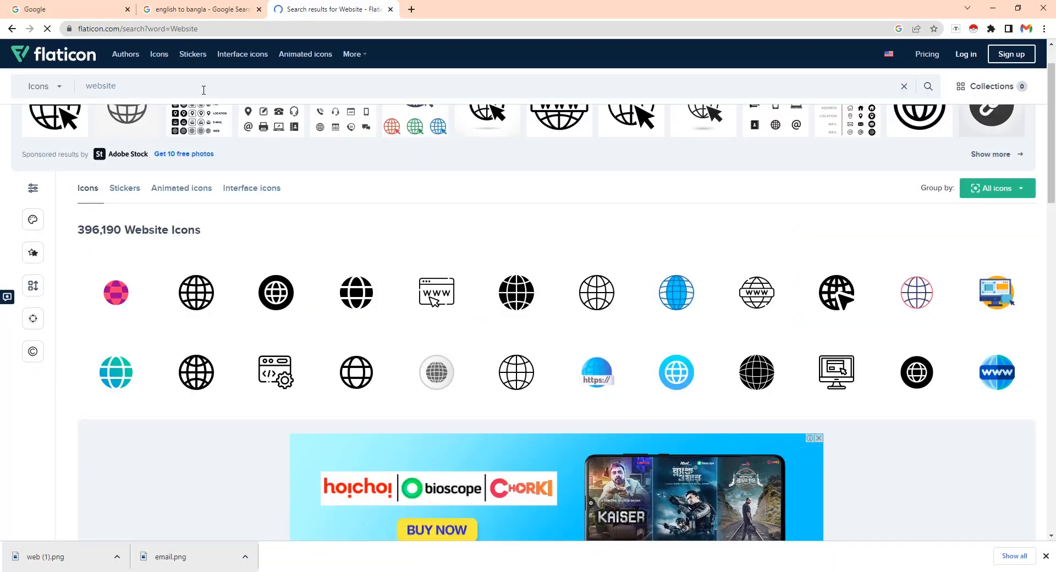
Search Flaticon for 'location' and download the location pin icon as PNG
triple_click(203, 90)
text(location)
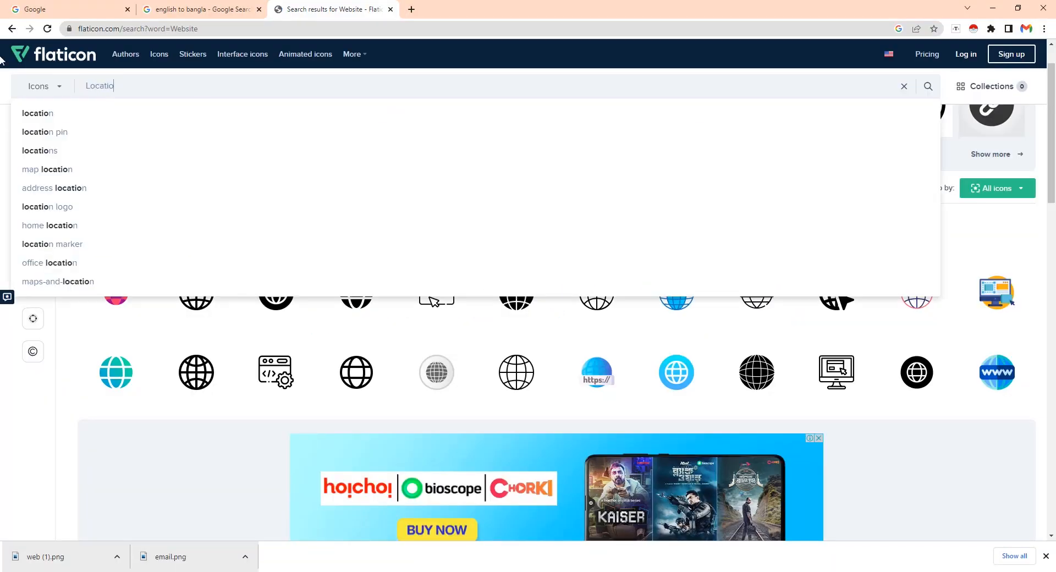
key(Return)
click(324, 351)
click(682, 266)
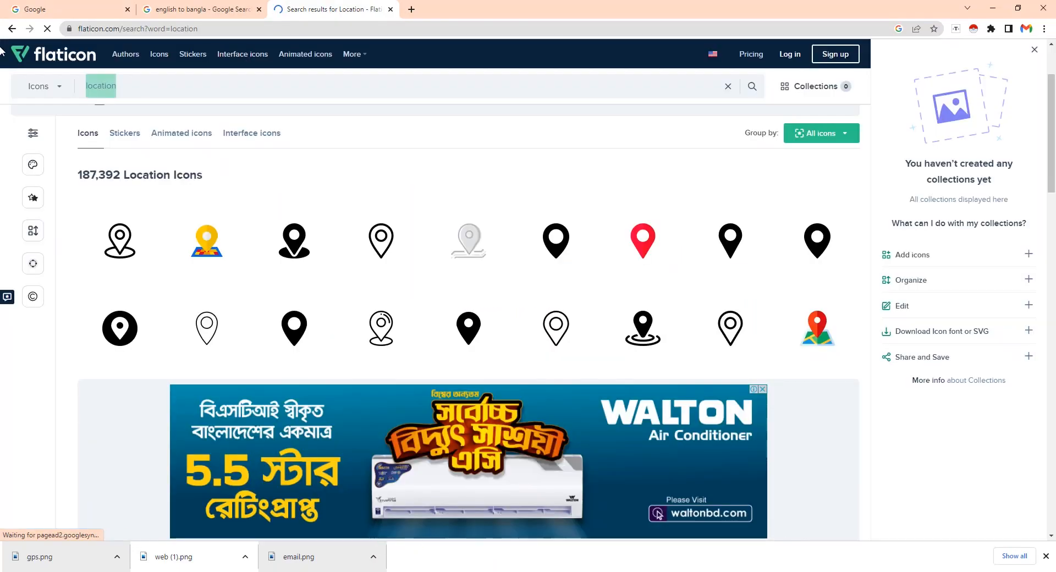
Search for 'contact', download the circular phone icon and open it in Photoshop
text(contact)
key(Return)
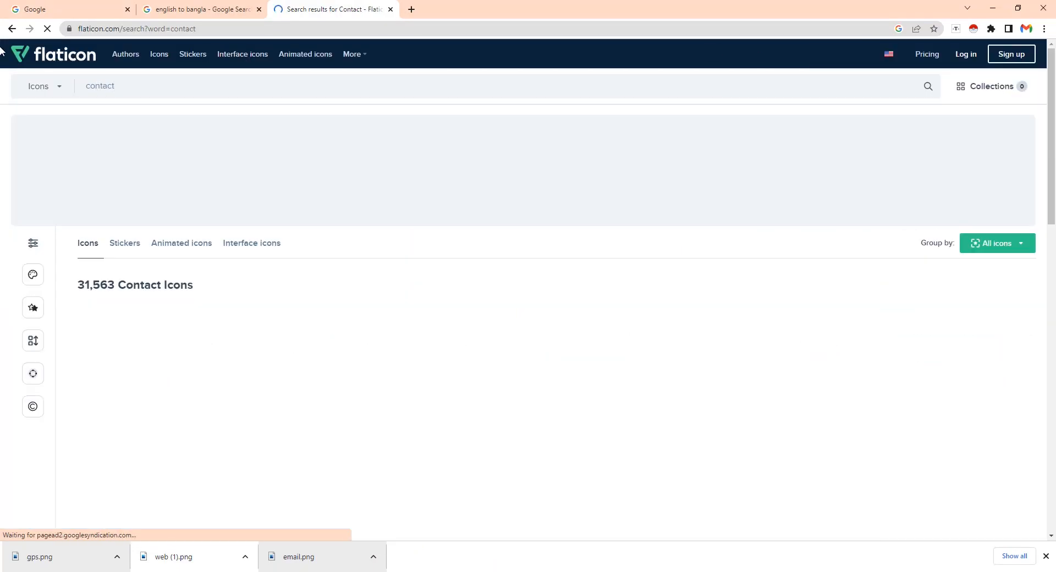
click(302, 361)
click(592, 208)
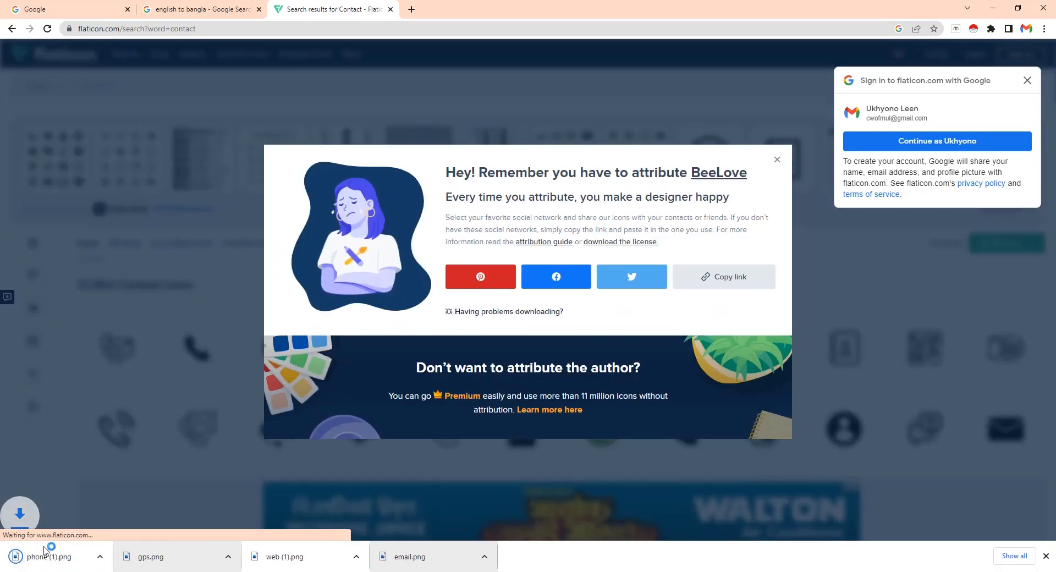
click(45, 551)
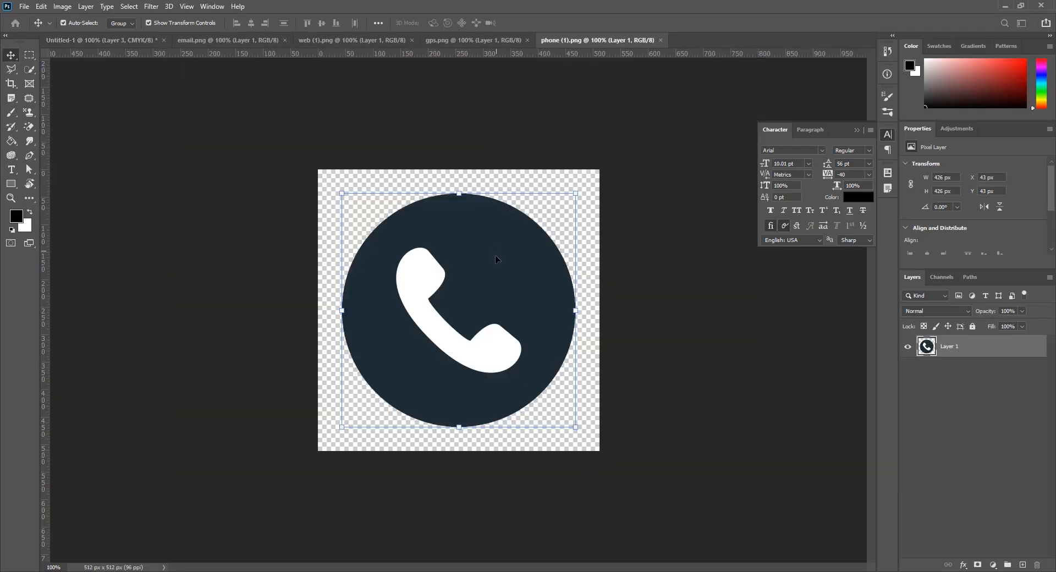
Centre the phone circle on its own canvas
click(435, 41)
click(580, 39)
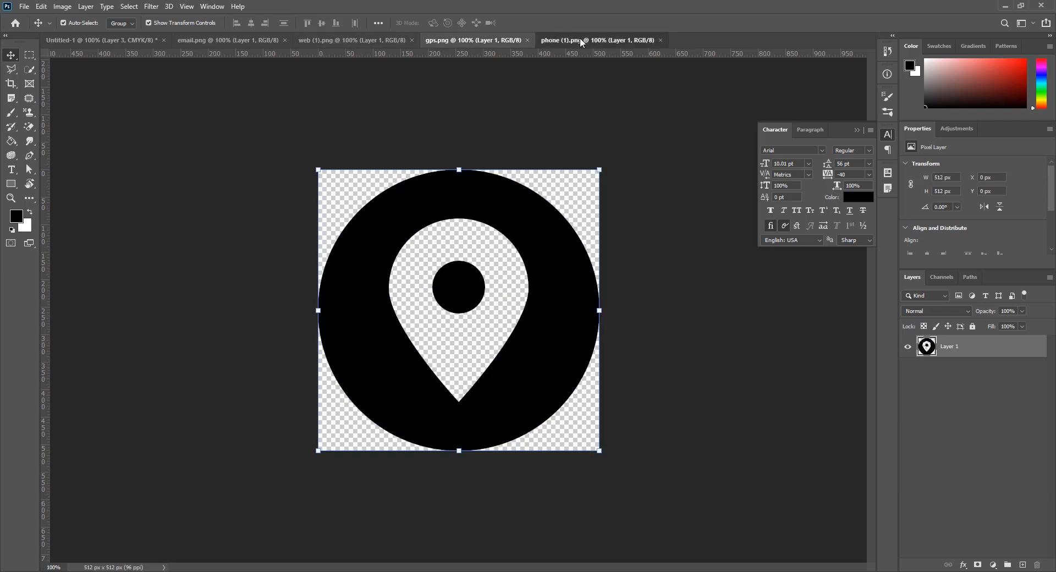
drag(500, 325, 494, 301)
drag(492, 303, 494, 309)
click(650, 285)
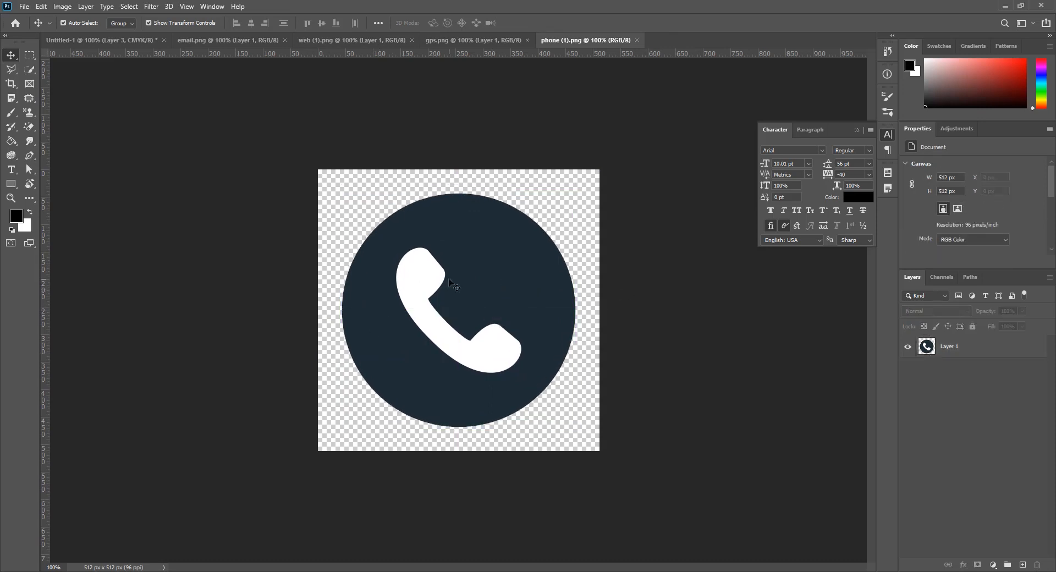
Delete the white handset with the Magic Wand and fill the circle solid black
click(27, 68)
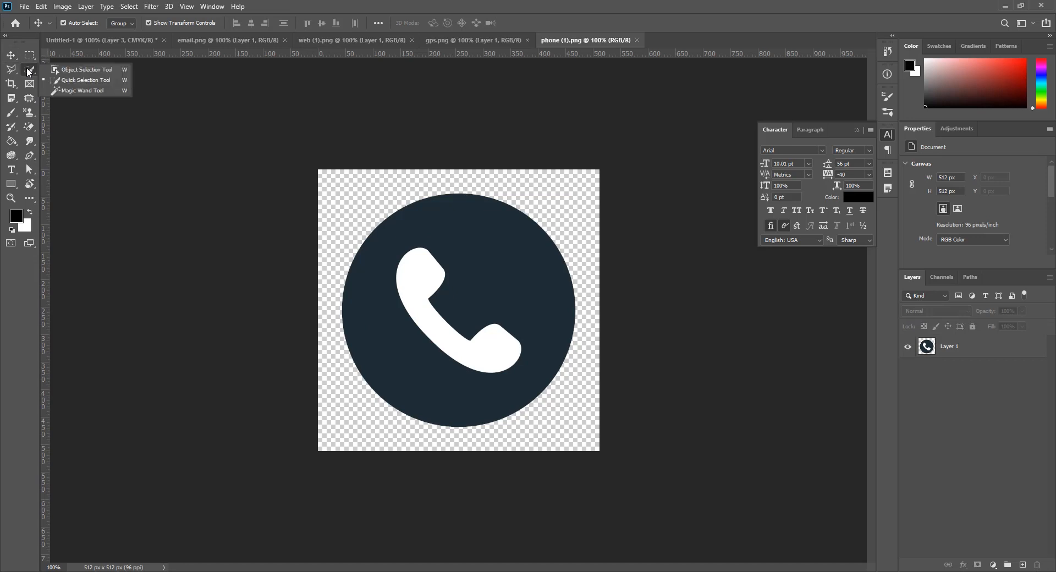
click(72, 92)
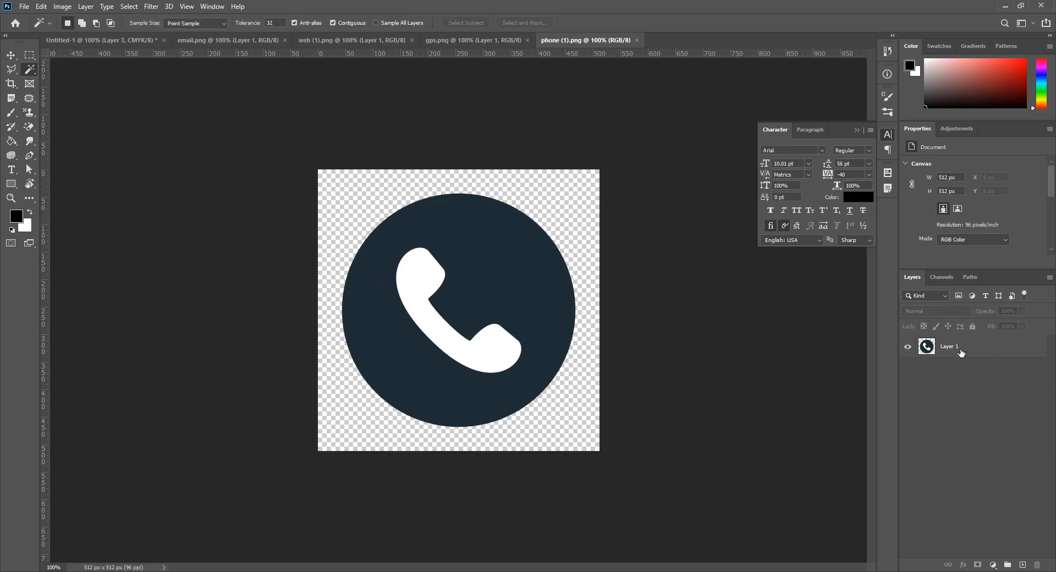
key(alt+period)
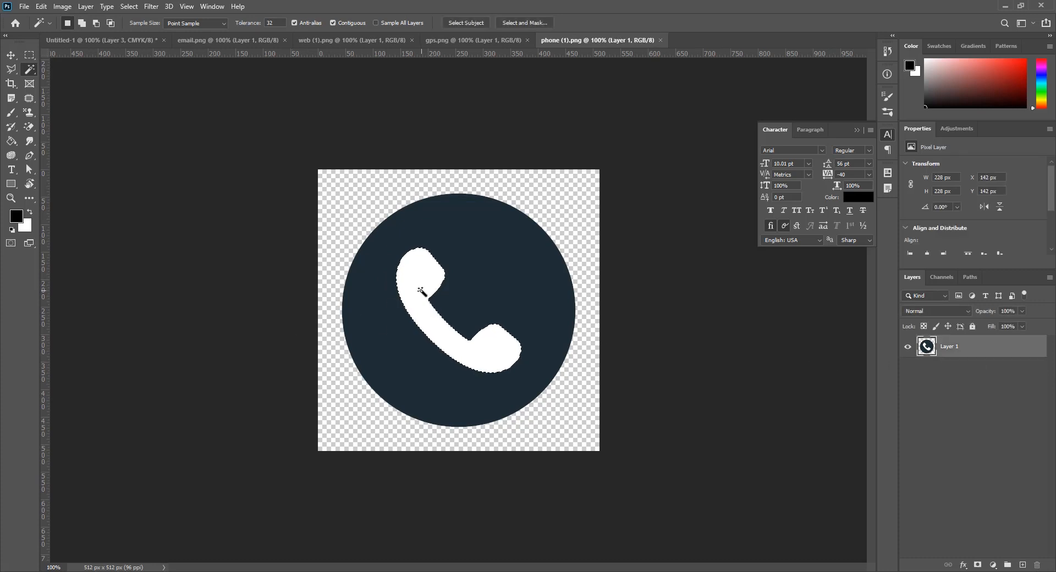
key(Delete)
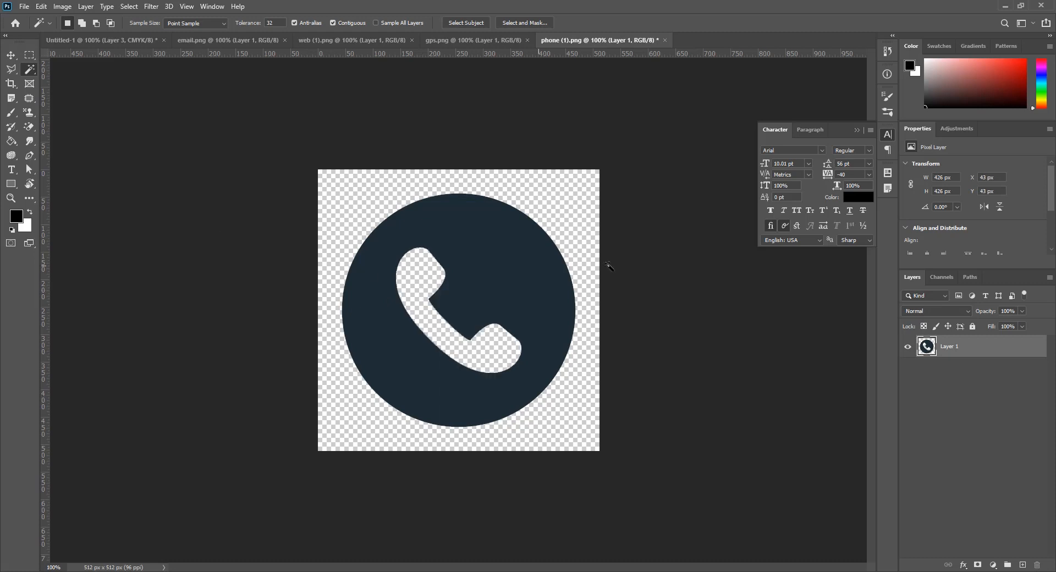
click(519, 263)
key(alt+Delete)
key(ctrl+d)
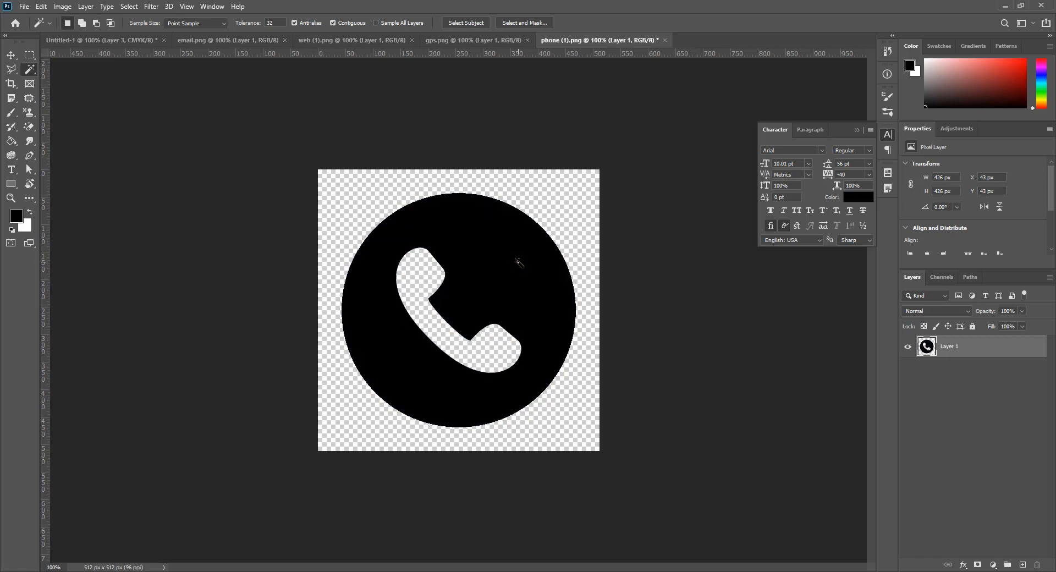
click(11, 55)
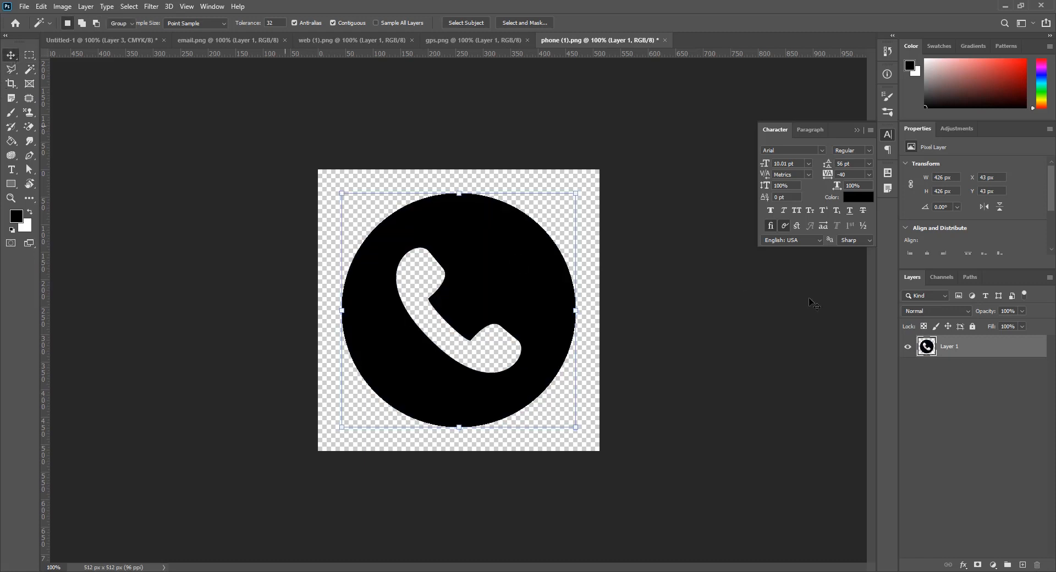
Place the phone icon on the card's left side and bottom-align all four icons
drag(491, 282, 494, 347)
drag(564, 339, 328, 348)
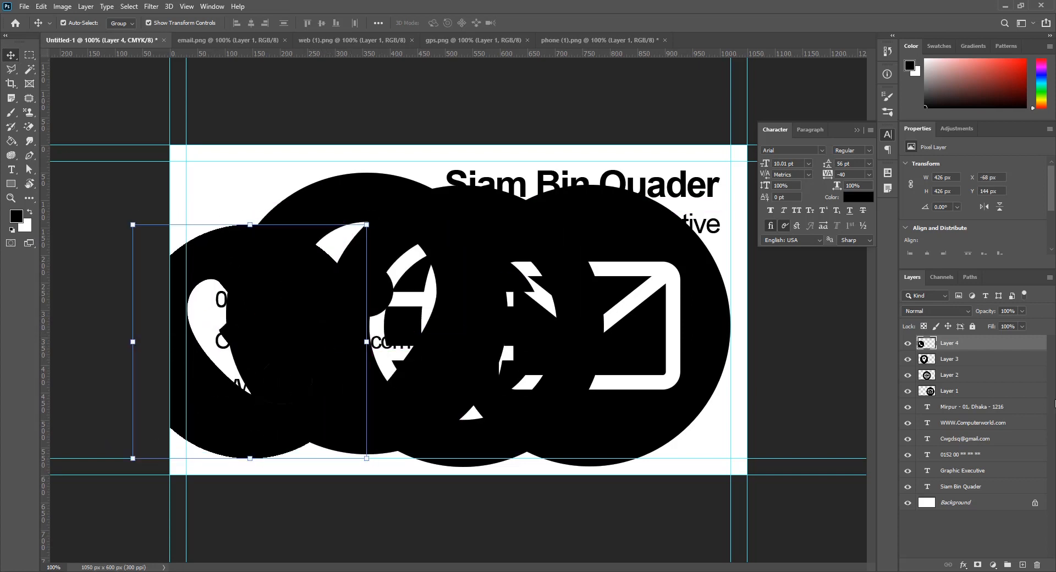
shift+click(998, 393)
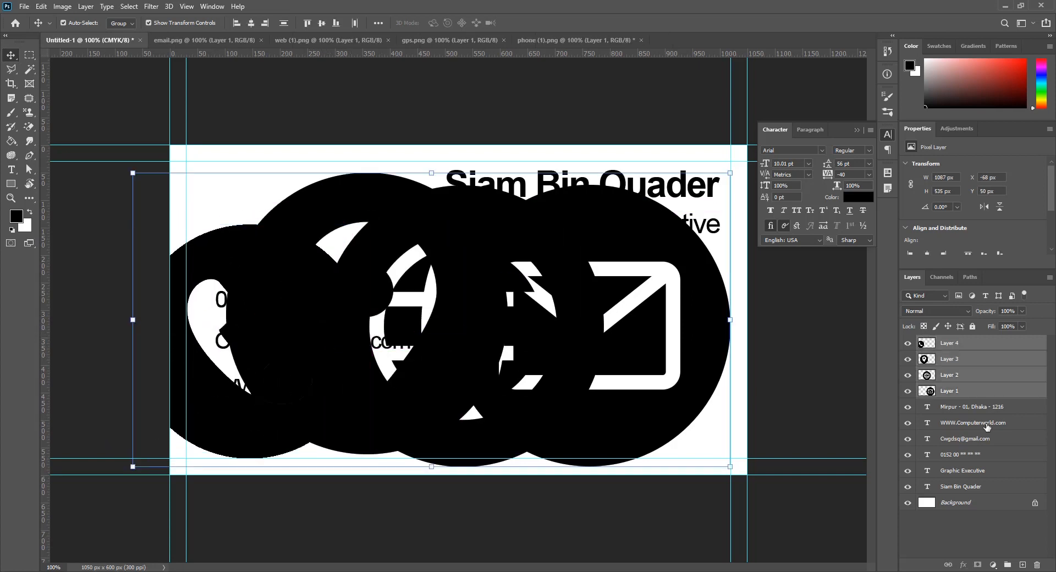
click(339, 24)
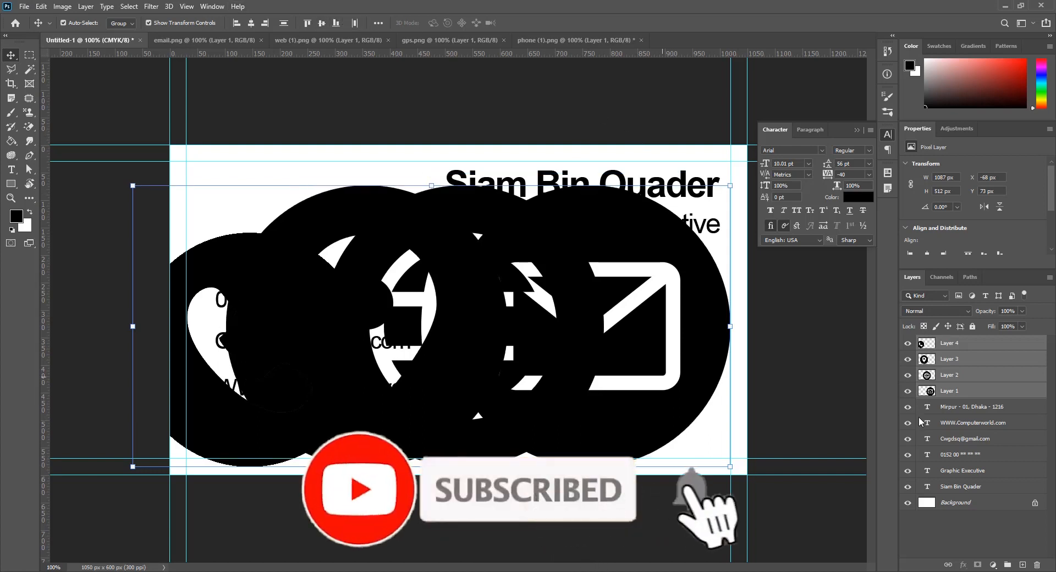
Scale the four icon layers down together to a smaller uniform size
ctrl+click(970, 344)
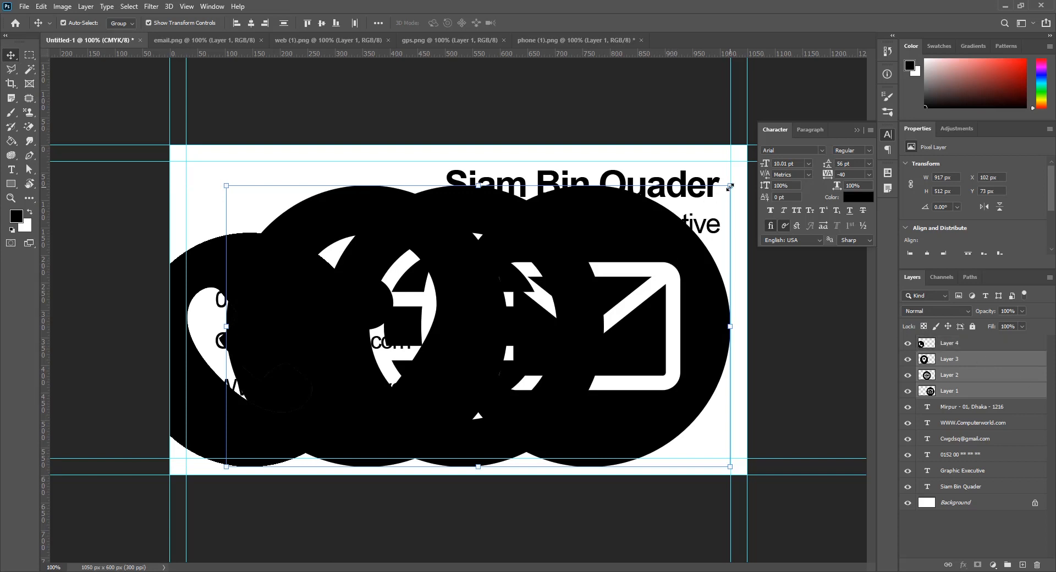
drag(730, 187, 675, 285)
click(545, 23)
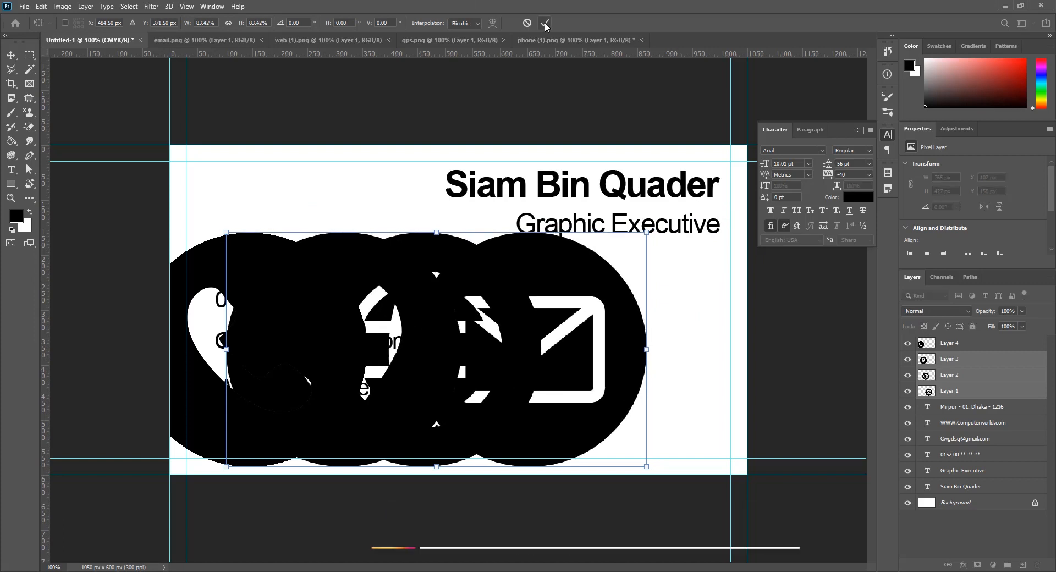
shift+click(985, 346)
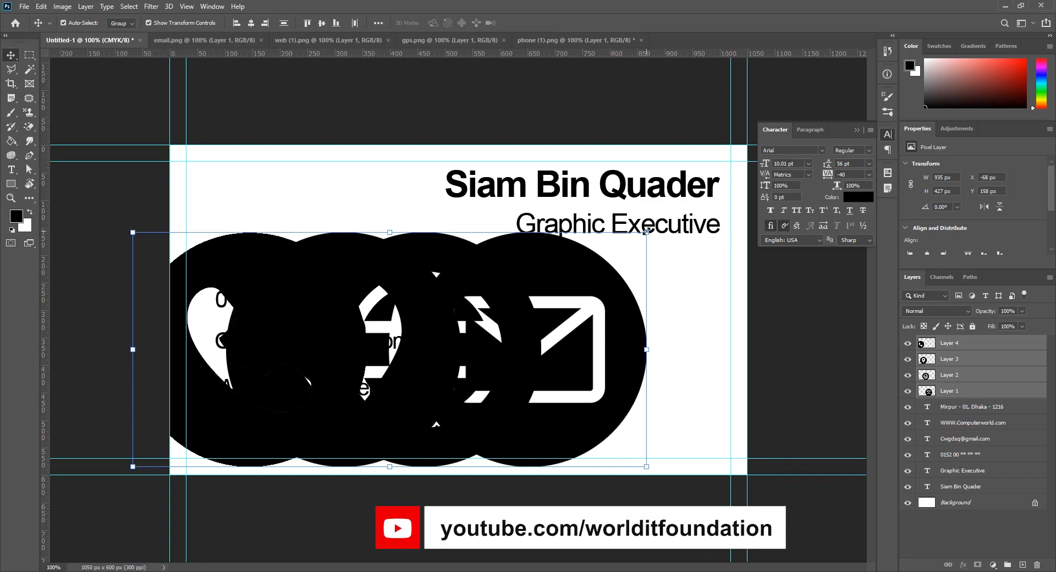
drag(647, 234, 447, 380)
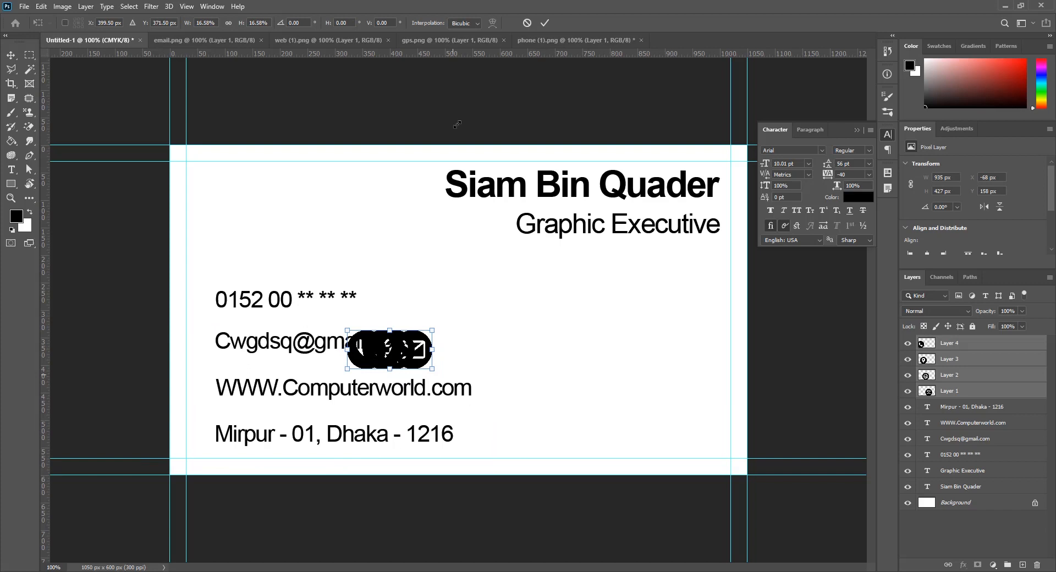
click(544, 23)
click(432, 341)
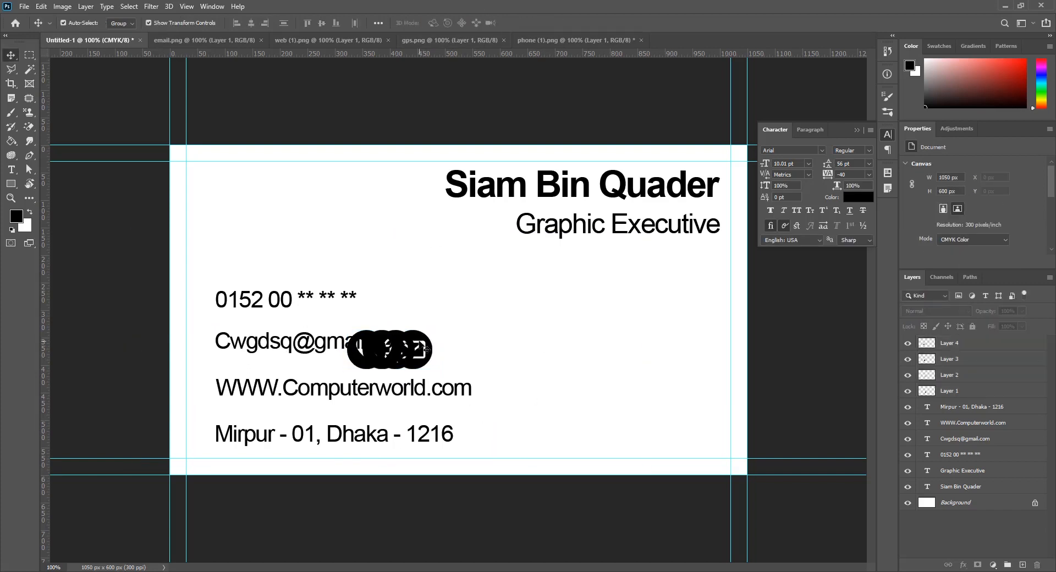
Set the envelope, phone and pin icons beside the email, phone number and Mirpur address lines
drag(421, 352, 195, 335)
drag(365, 352, 162, 450)
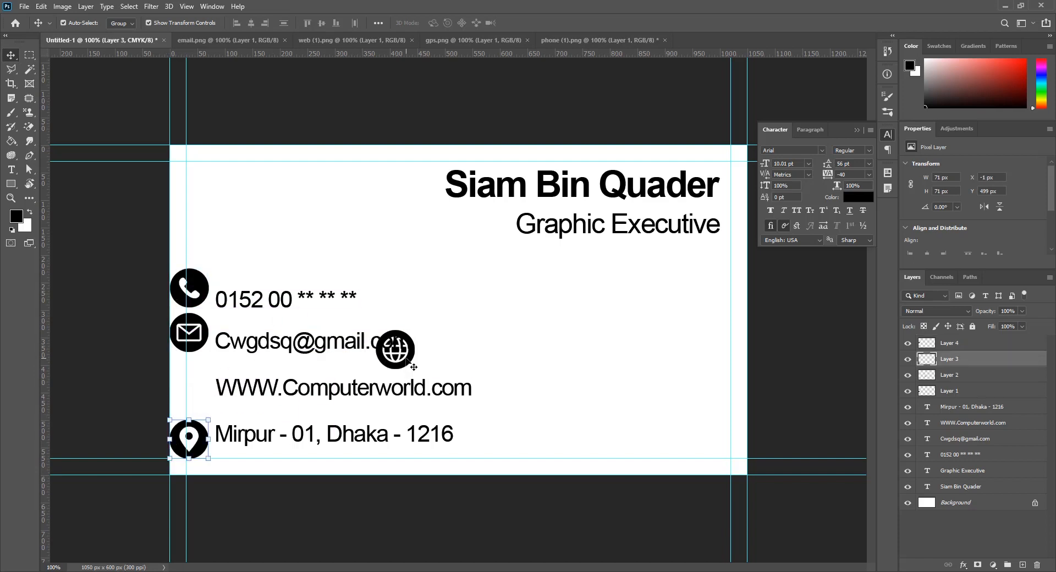
drag(404, 338, 197, 370)
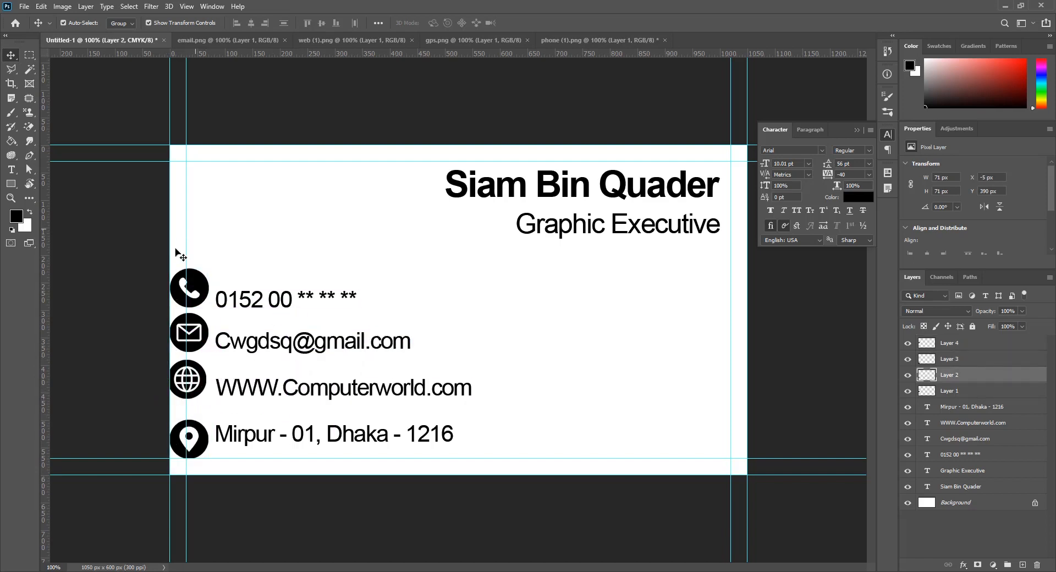
drag(172, 231, 189, 424)
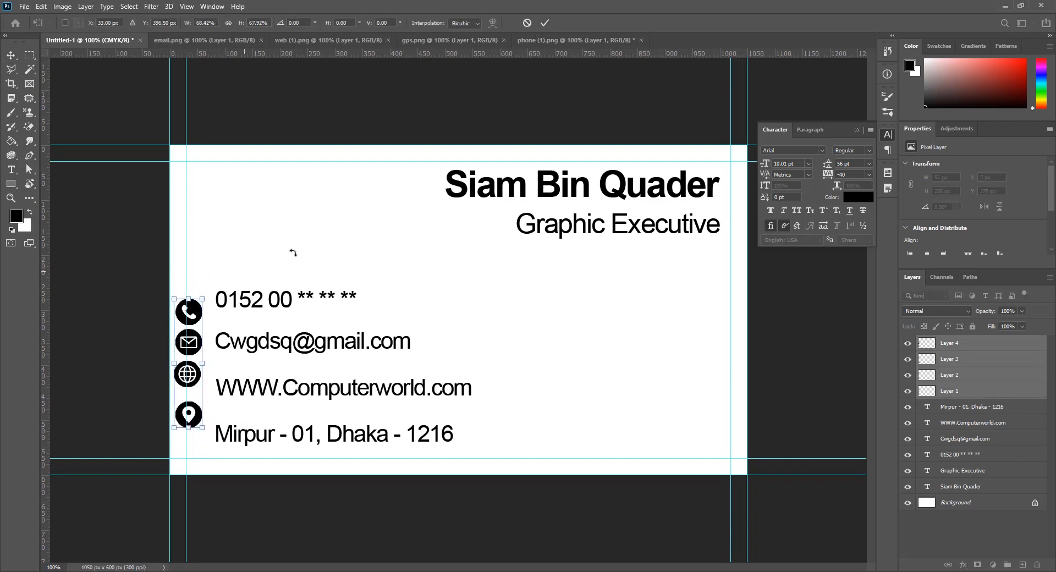
click(543, 23)
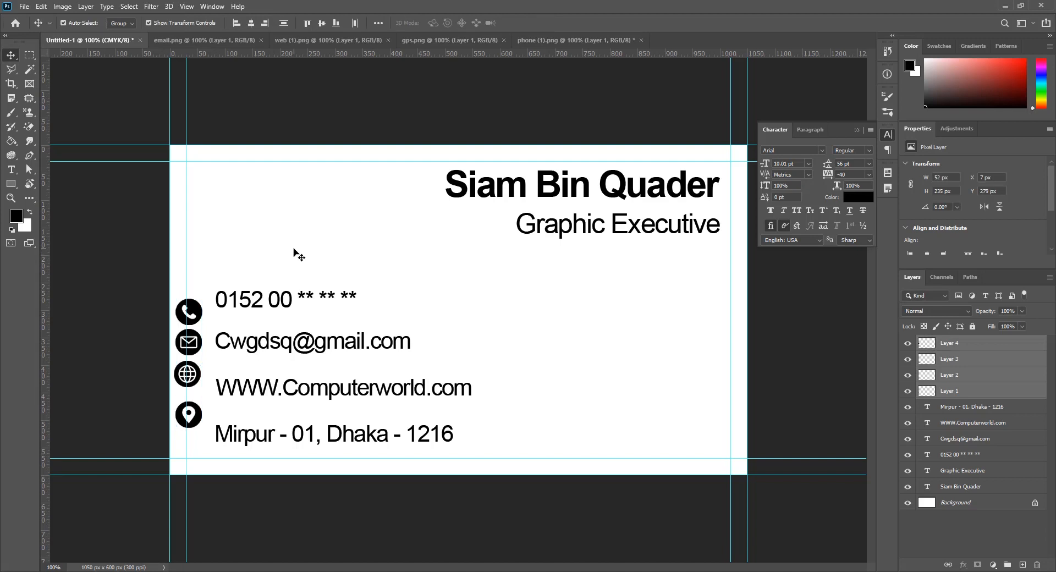
drag(294, 251, 277, 434)
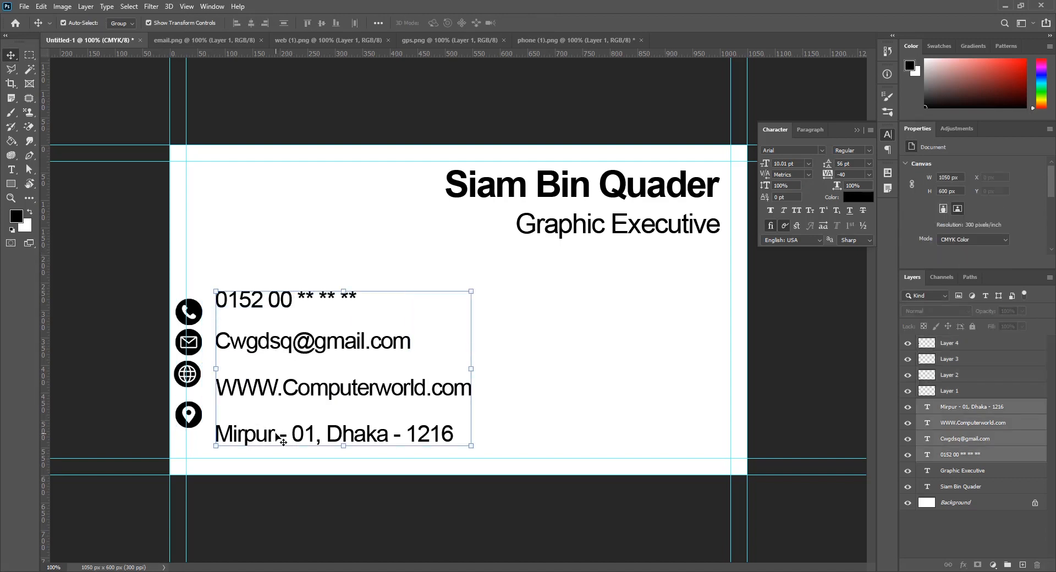
Nudge the contact text right and shift the vertical guide slightly right
key(shift+Right)
key(shift+Right)
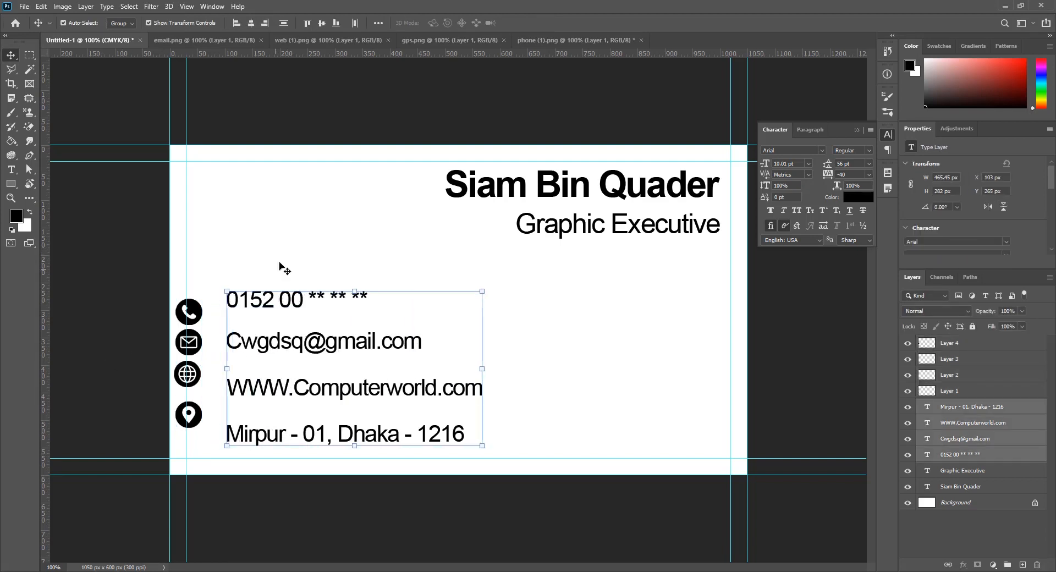
click(284, 269)
drag(186, 313, 210, 300)
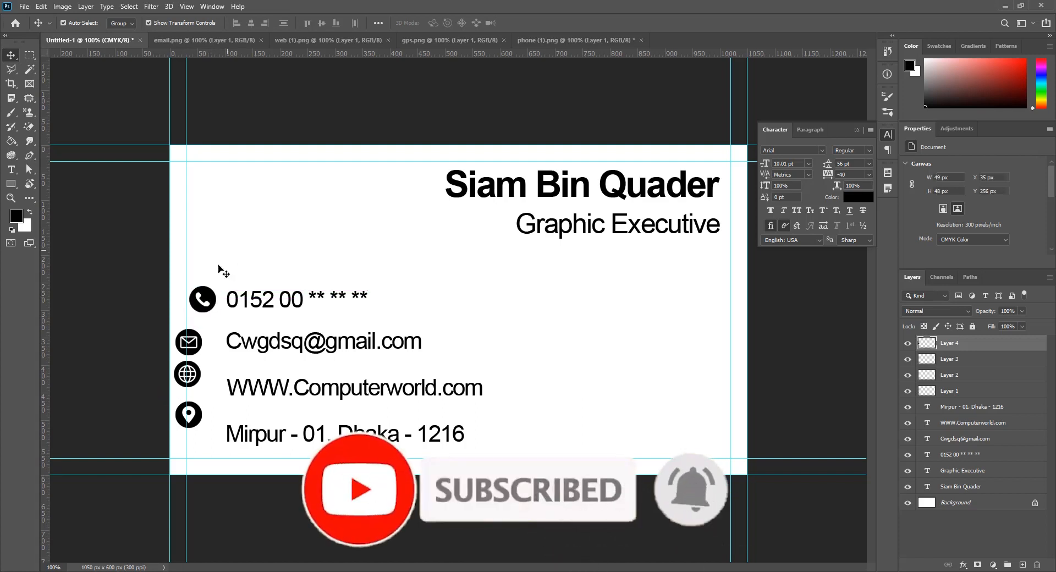
Move the email, pin and globe icons into one column and align their horizontal centres
click(220, 273)
drag(203, 353, 209, 348)
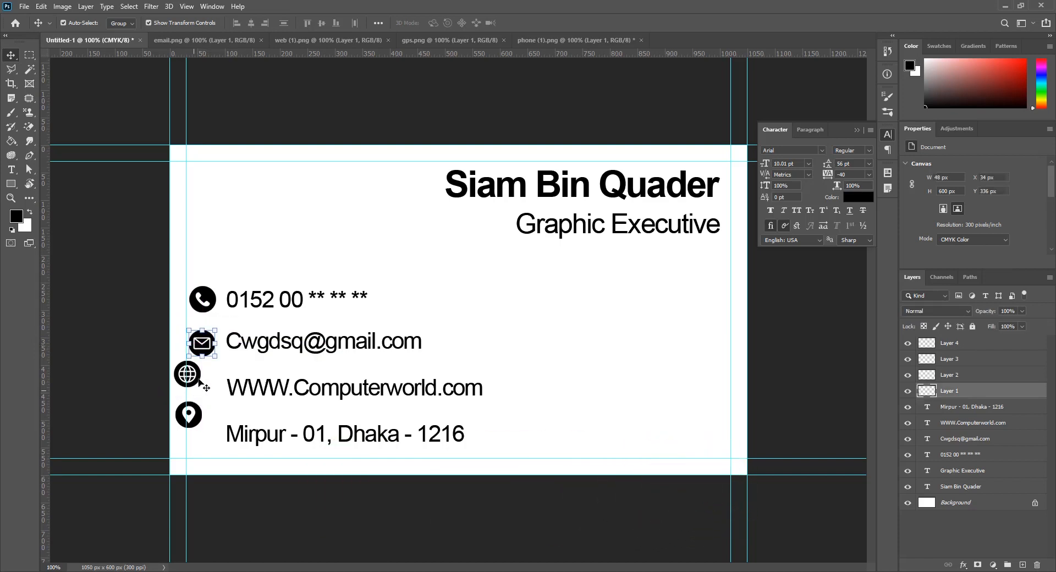
drag(199, 413, 214, 434)
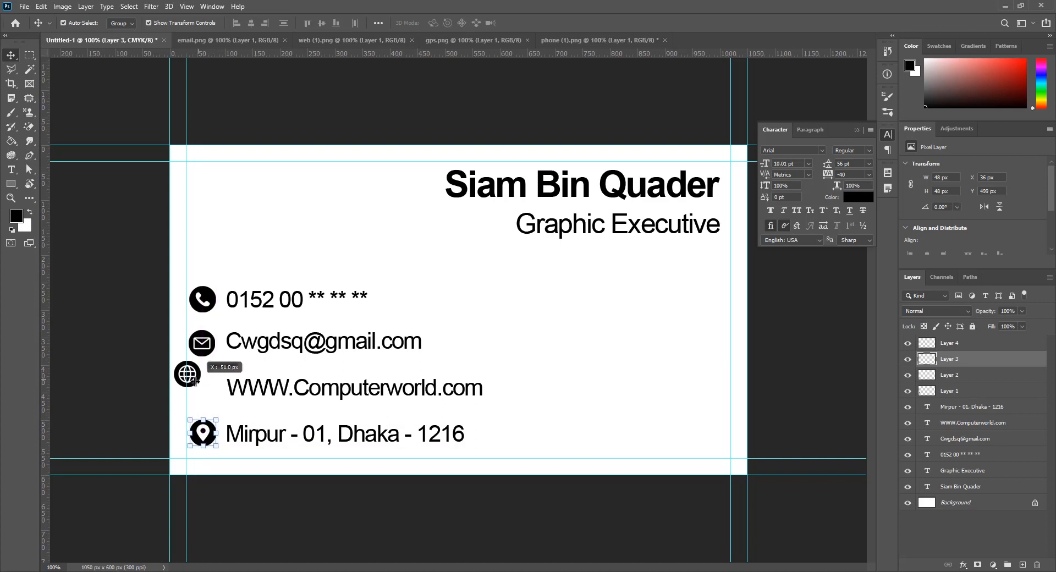
drag(195, 381, 204, 382)
drag(164, 278, 220, 454)
click(252, 22)
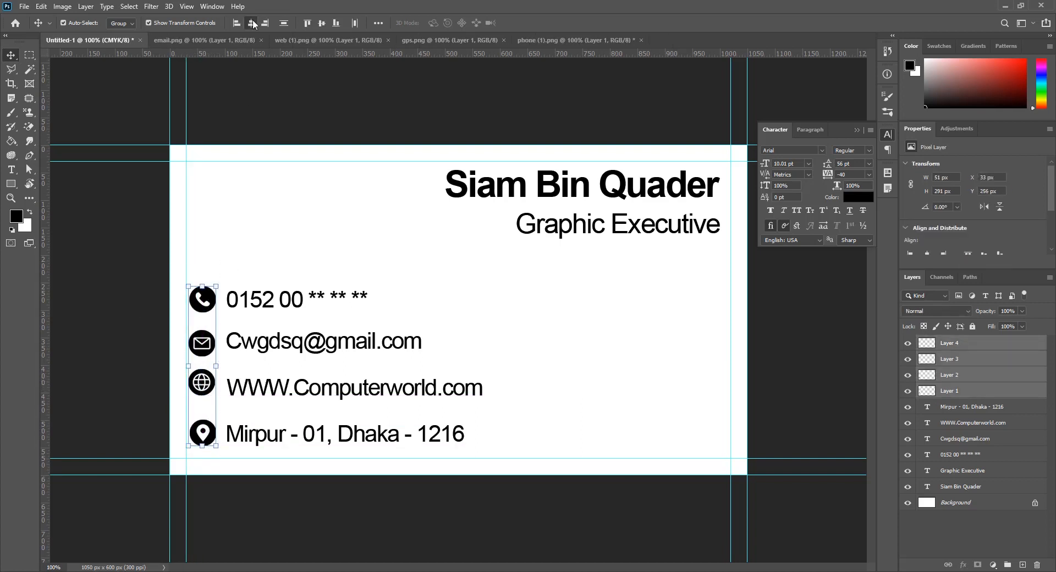
click(262, 284)
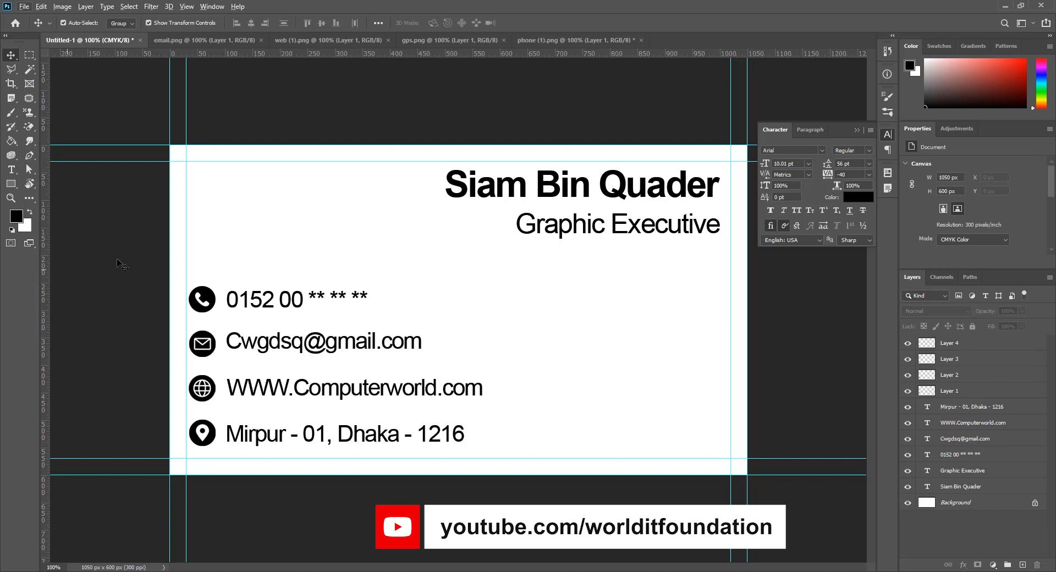
Group the four icons, the four contact text lines, and the name with title separately
drag(175, 276, 219, 435)
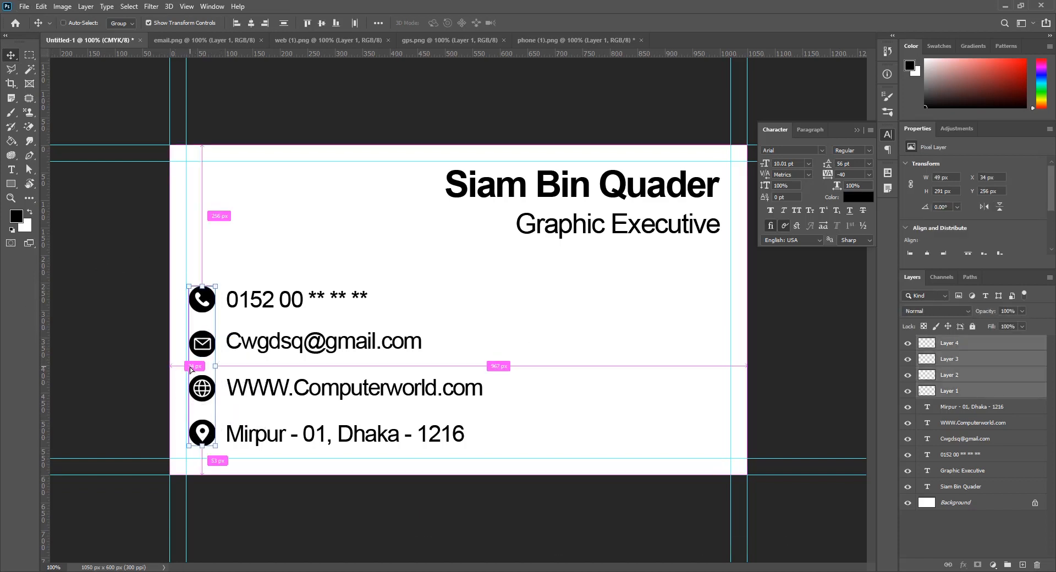
key(ctrl+g)
drag(264, 252, 283, 459)
key(ctrl+g)
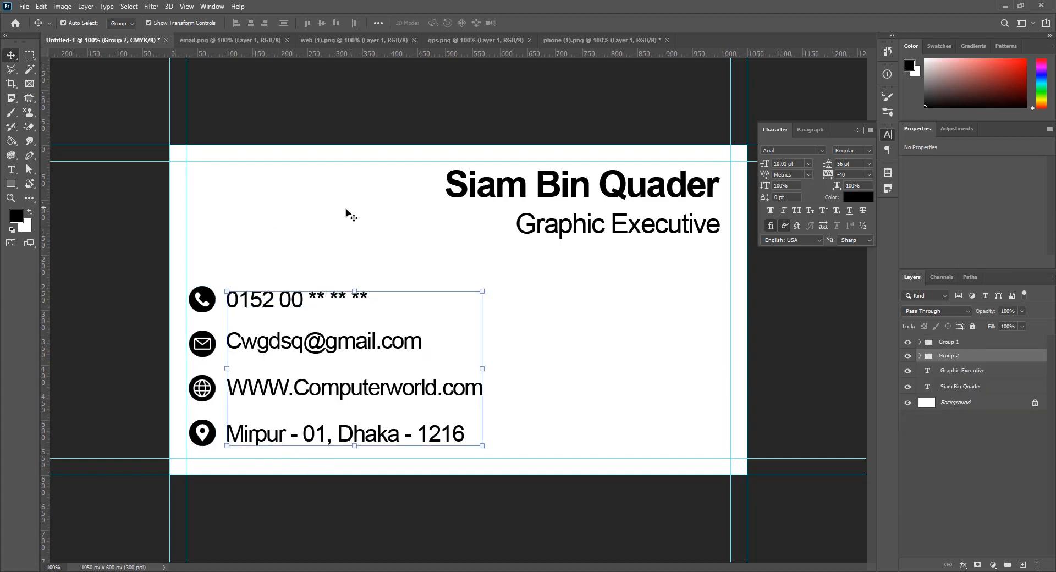
click(397, 203)
drag(396, 180, 653, 271)
key(ctrl+g)
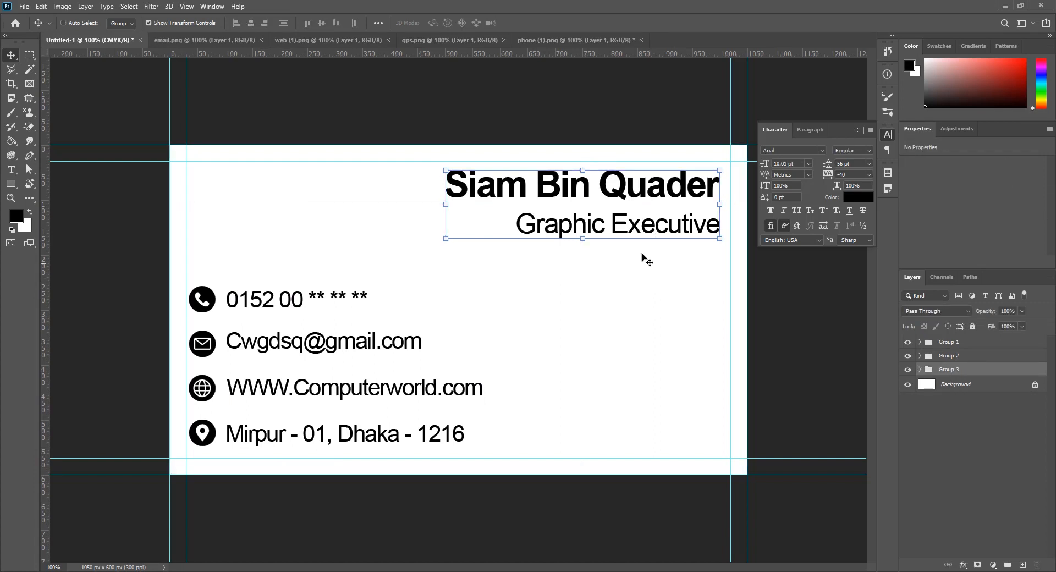
Nest the three groups together into a single Group 4
key(ctrl)
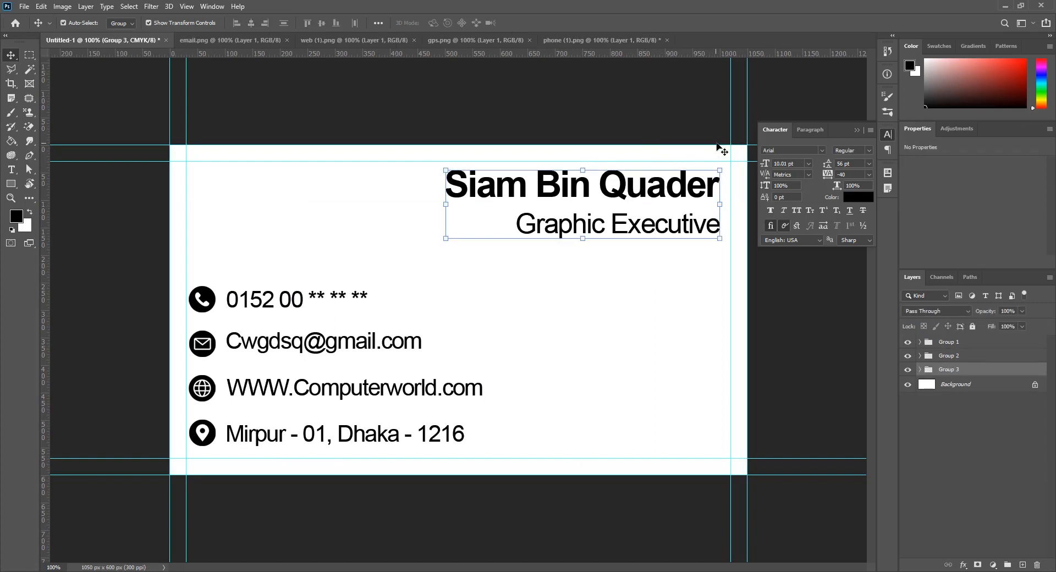
drag(712, 156, 171, 474)
key(ctrl+g)
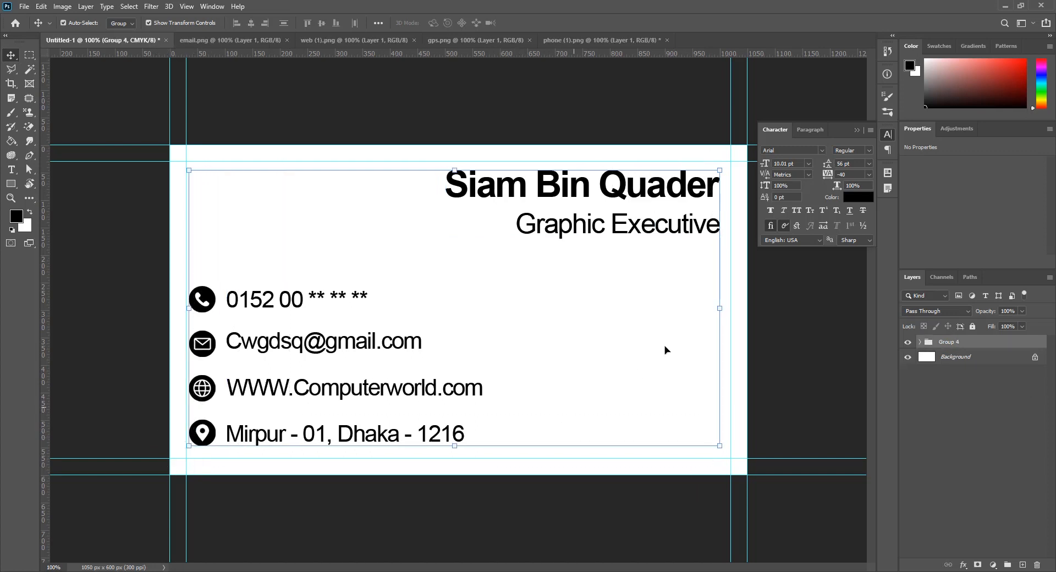
click(665, 350)
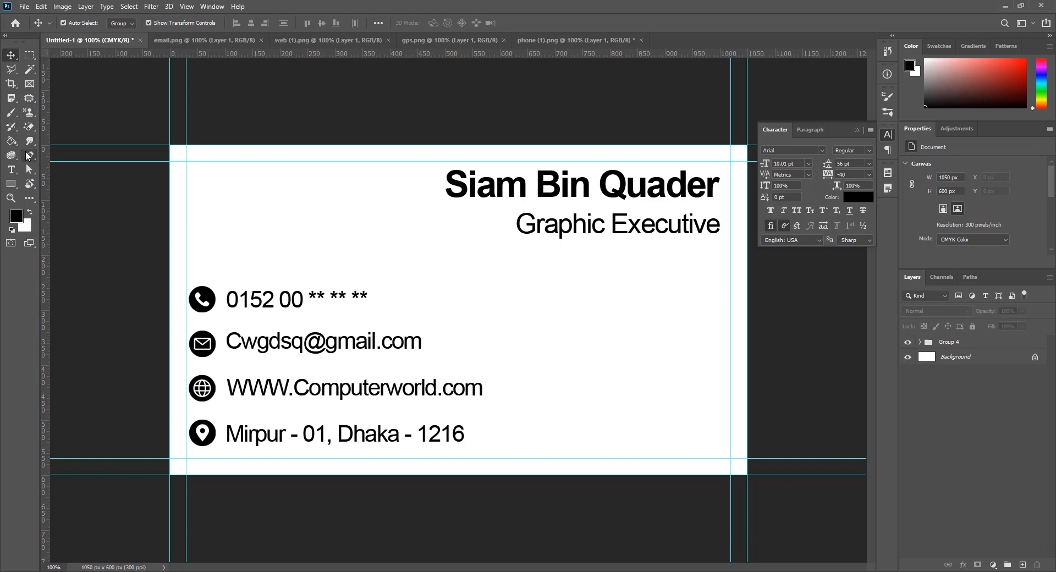
key(p)
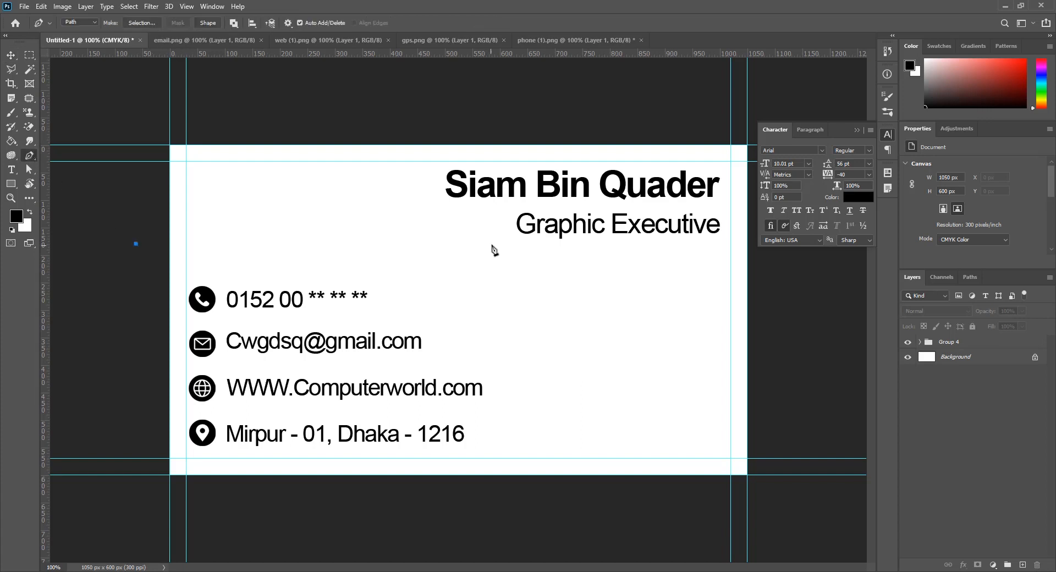
Draw a closed wave path across the card's middle, closing below its bottom edge
drag(407, 251, 526, 315)
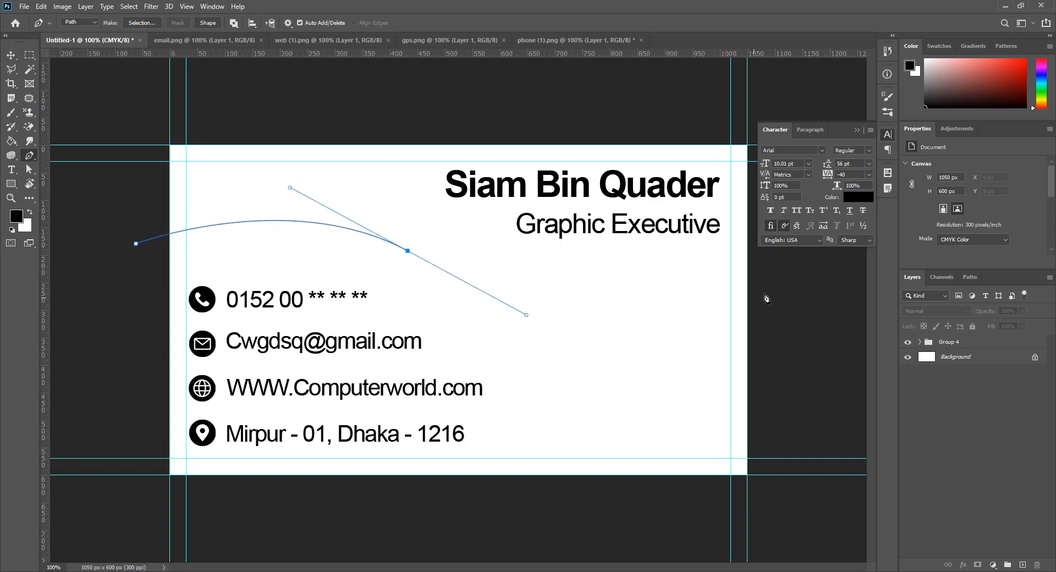
drag(765, 273, 893, 169)
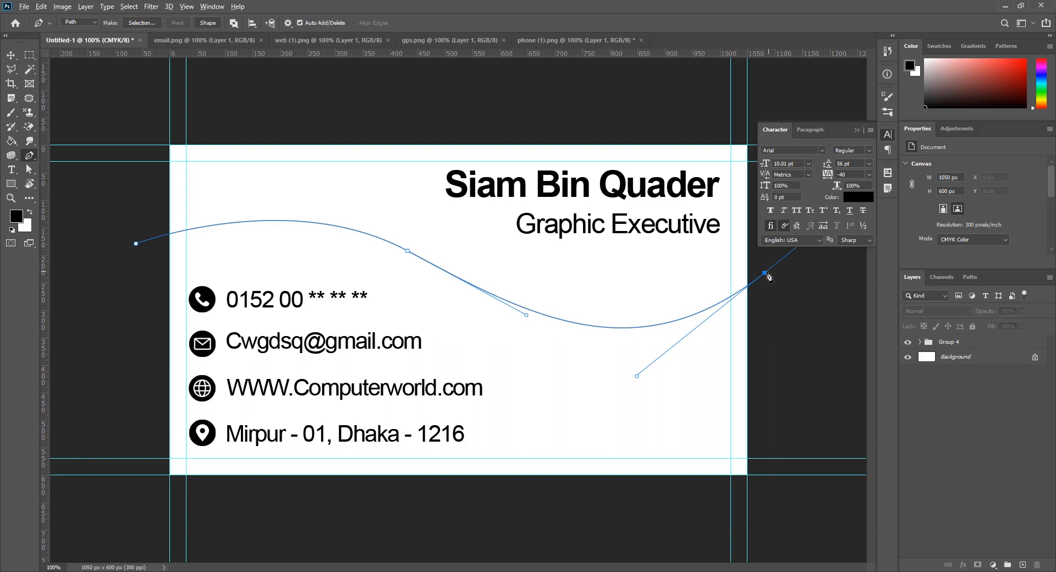
click(758, 503)
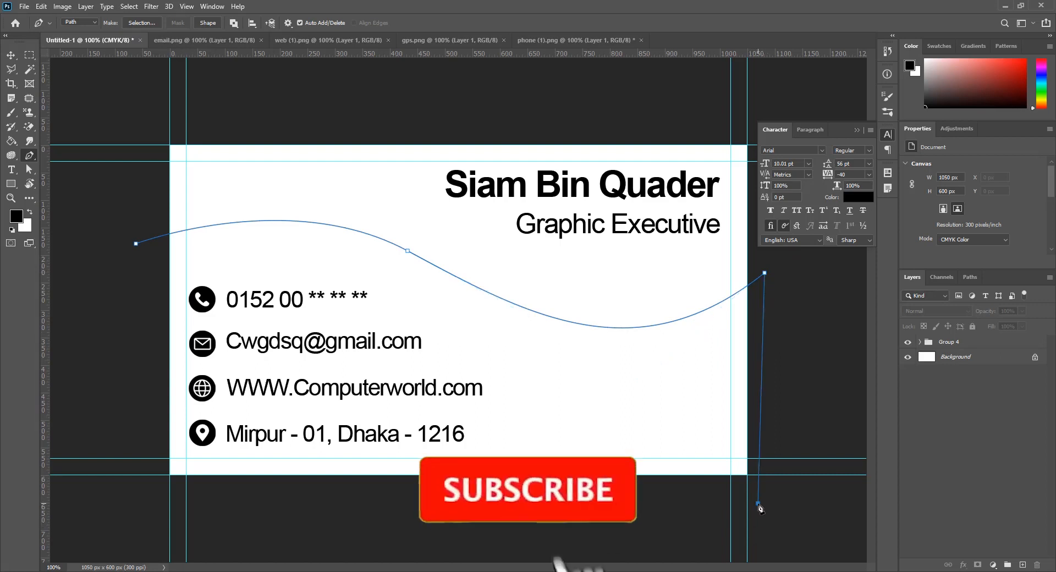
click(141, 497)
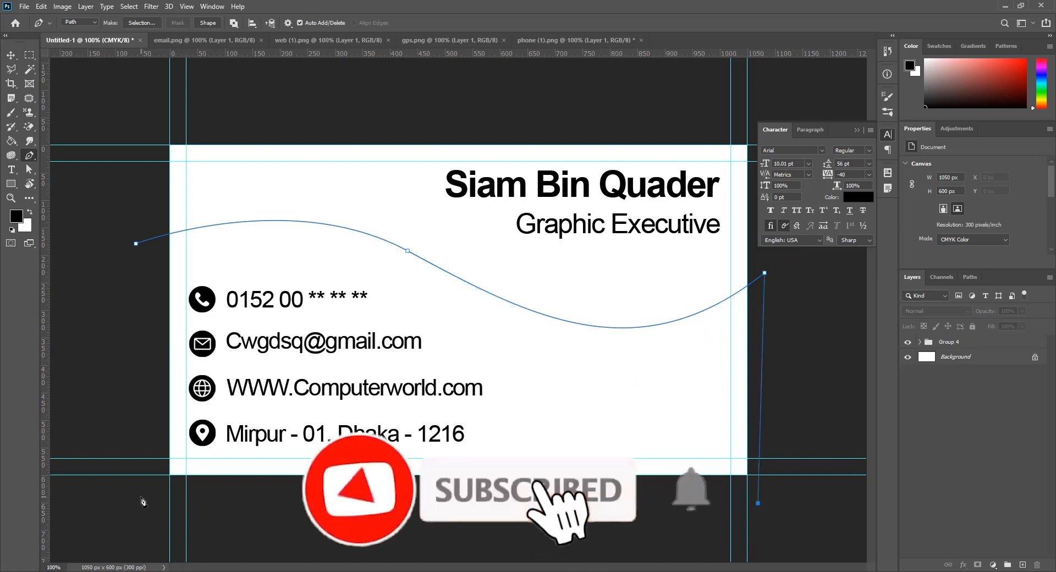
click(136, 243)
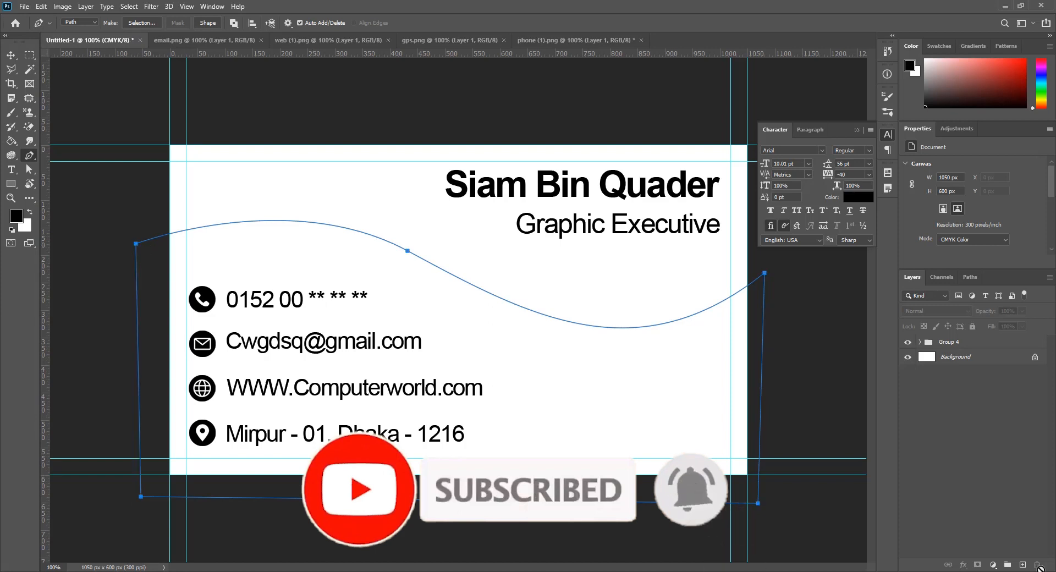
Add a new Layer 5 and load the wave path as a selection
click(1024, 565)
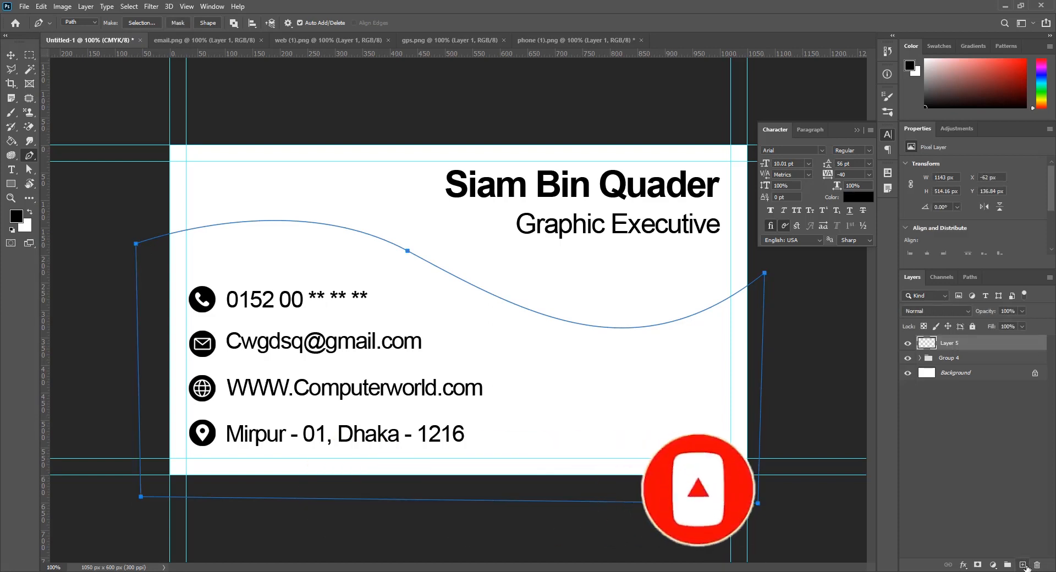
key(Return)
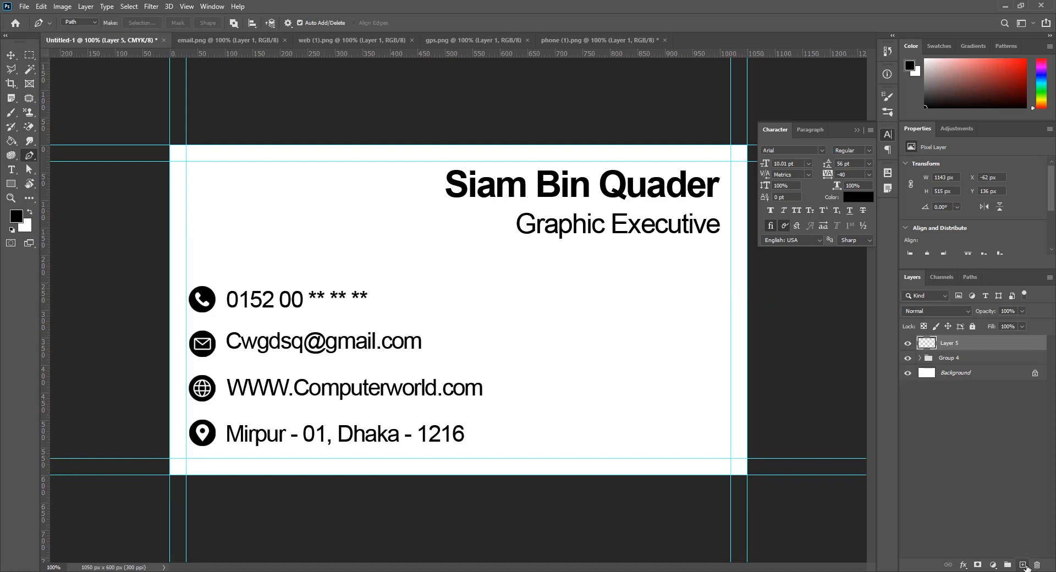
key(ctrl+Return)
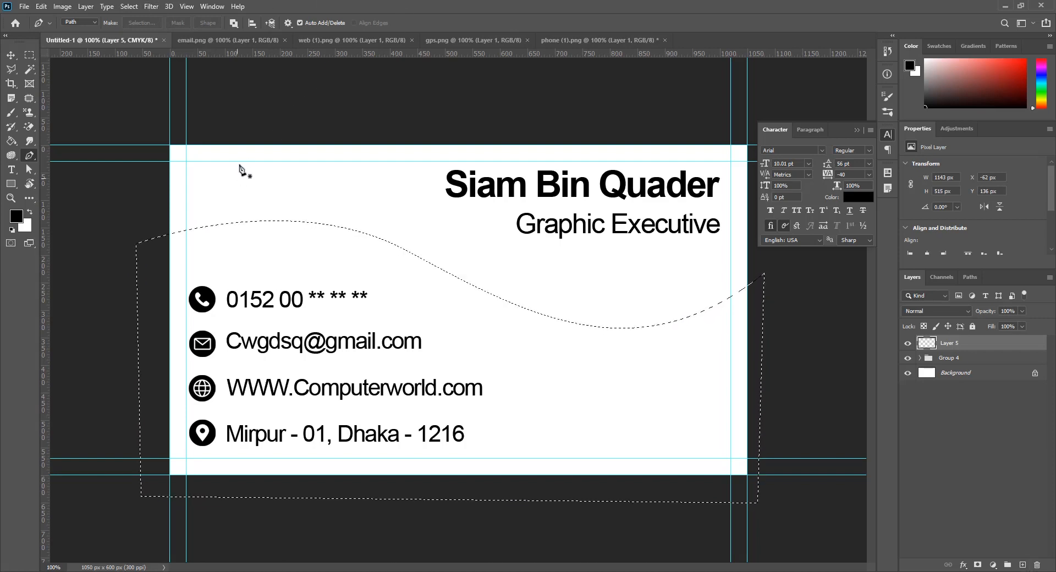
Fill the wave selection with light blue #8edbf7 and deselect it
click(16, 220)
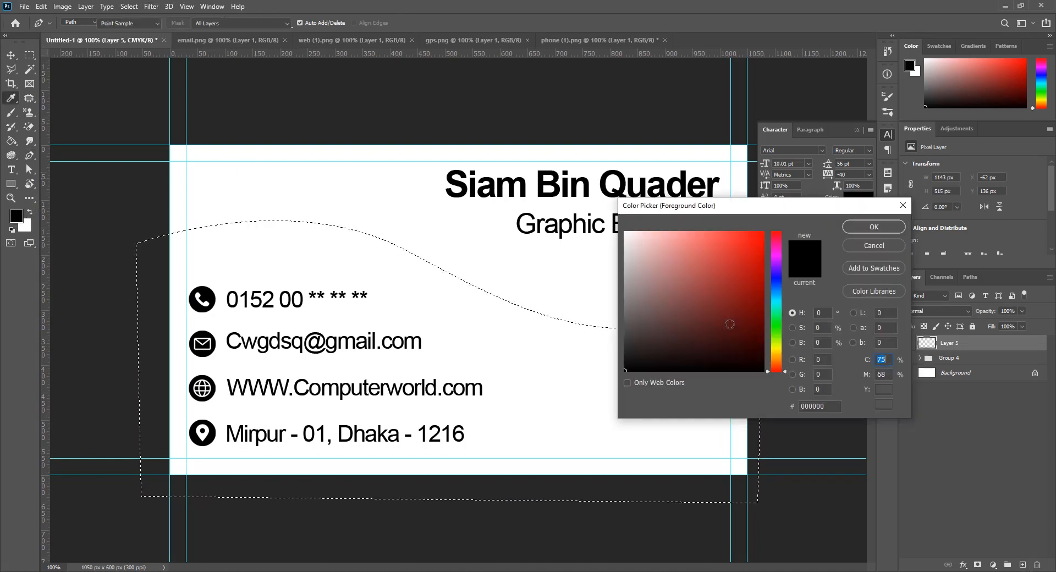
drag(781, 340, 776, 295)
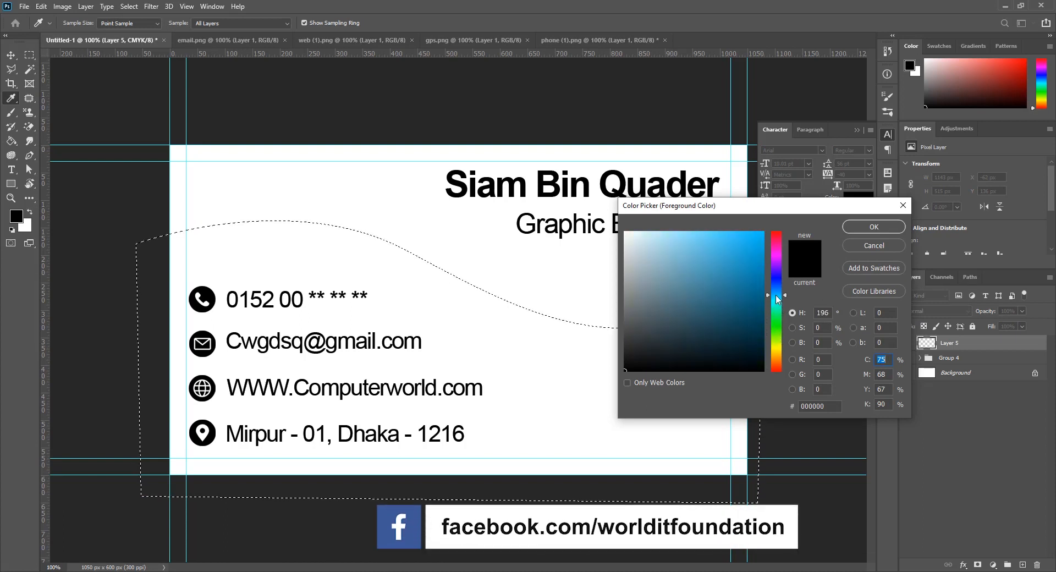
drag(697, 254, 683, 236)
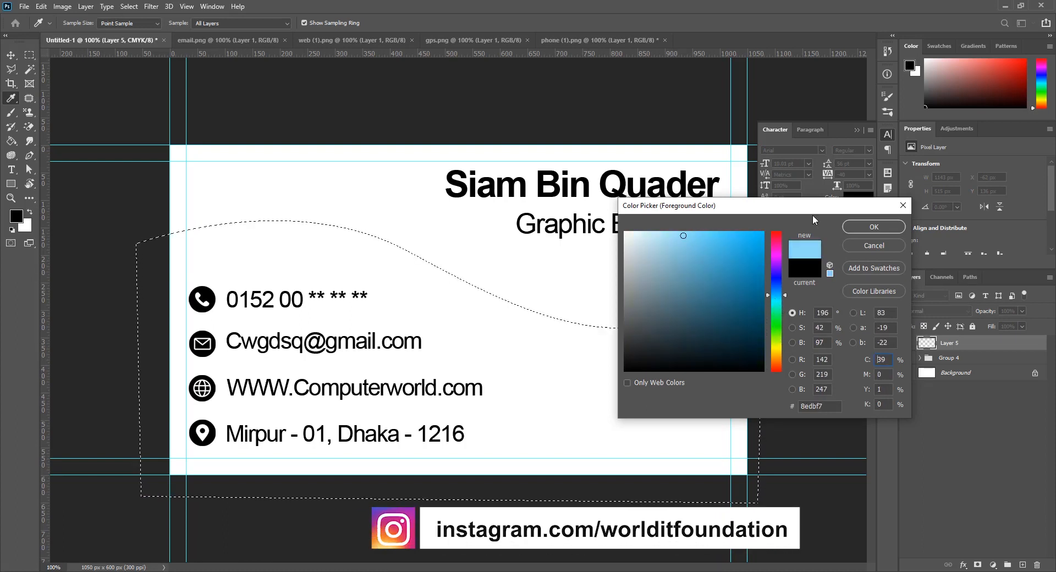
click(874, 227)
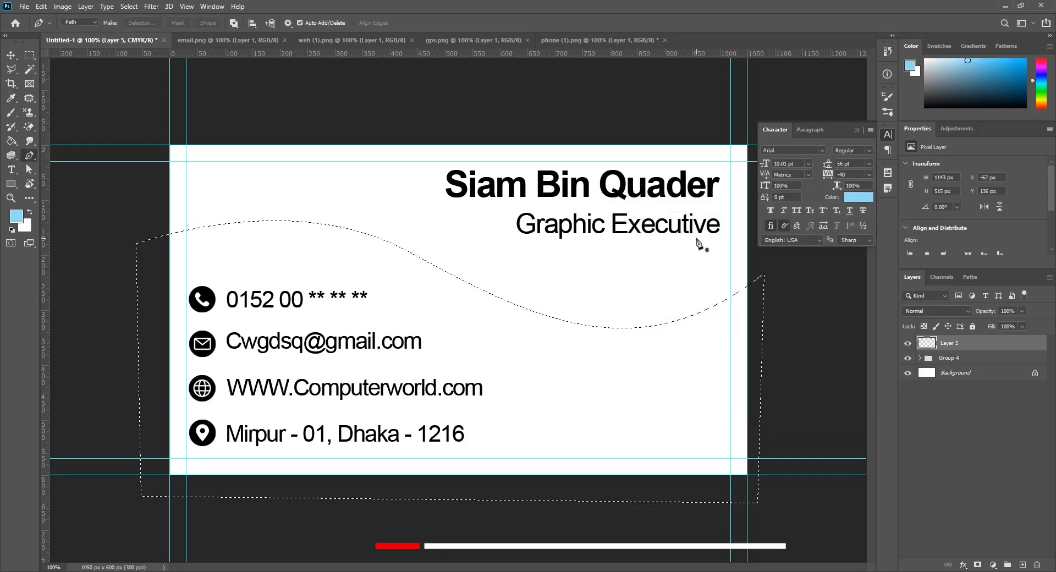
key(alt+BackSpace)
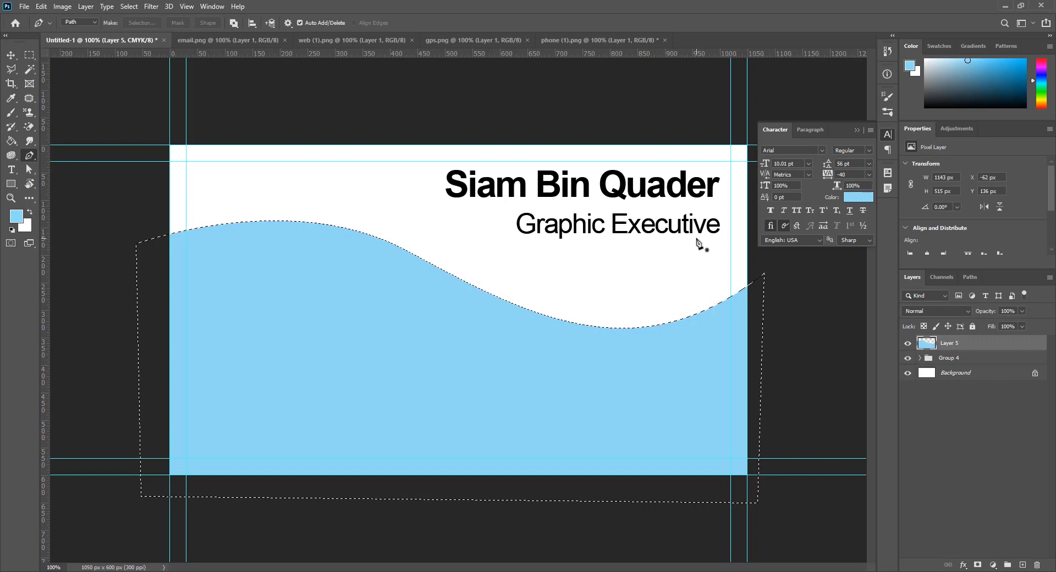
key(ctrl+d)
Move Layer 5 beneath Group 4 so the card text sits on top
click(11, 56)
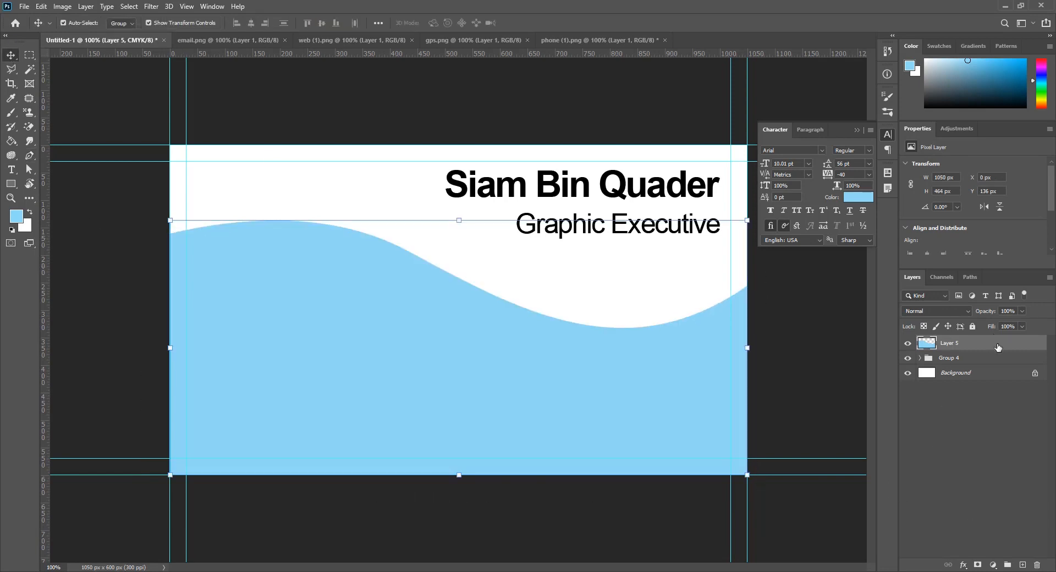
mouse_move(998, 347)
mouse_down()
mouse_move(998, 375)
mouse_move(1000, 366)
mouse_up()
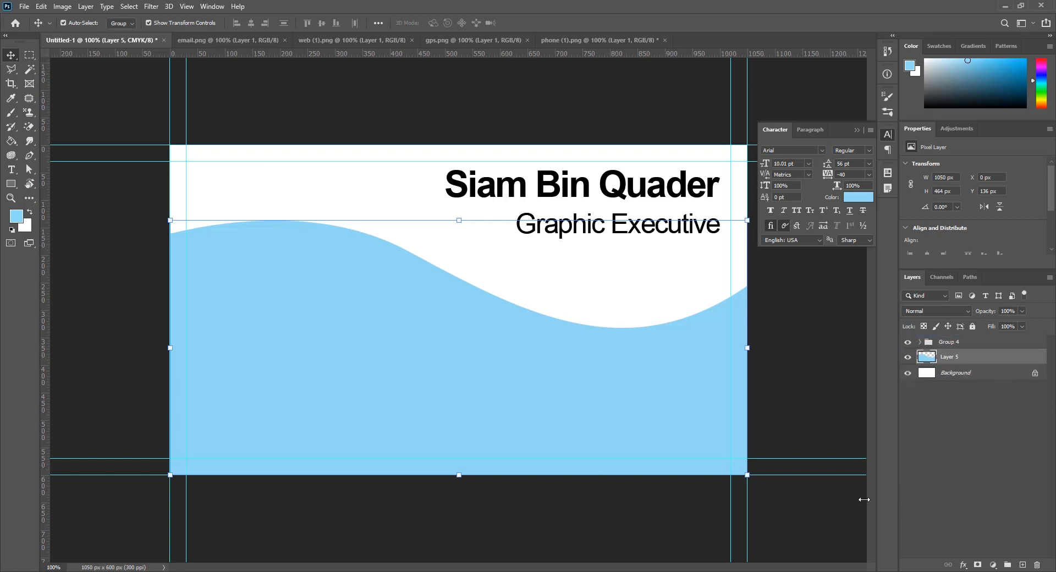
click(784, 379)
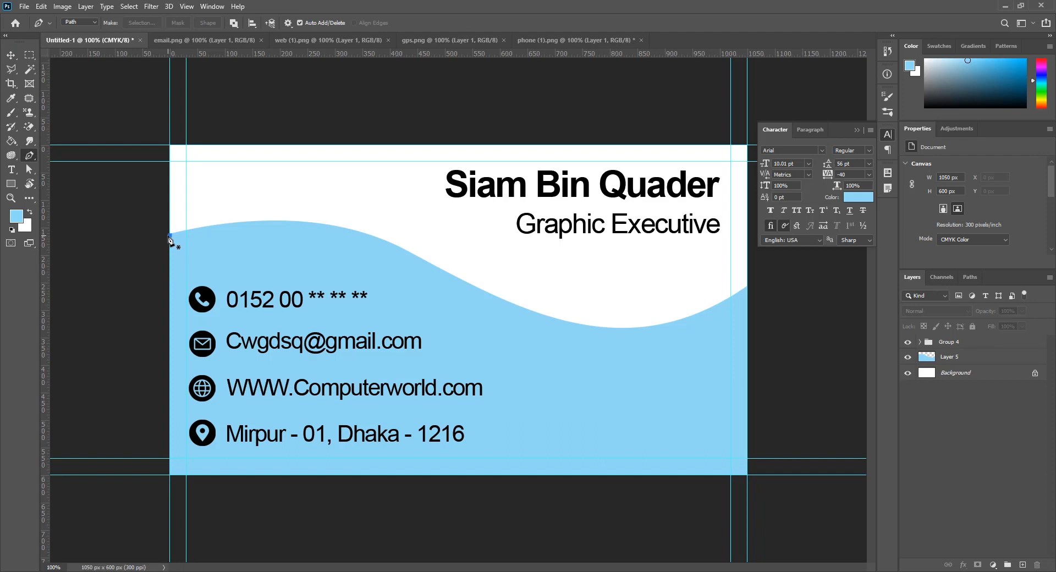
Draw a closed Pen path for a second wave just above the light-blue one
drag(470, 262, 632, 358)
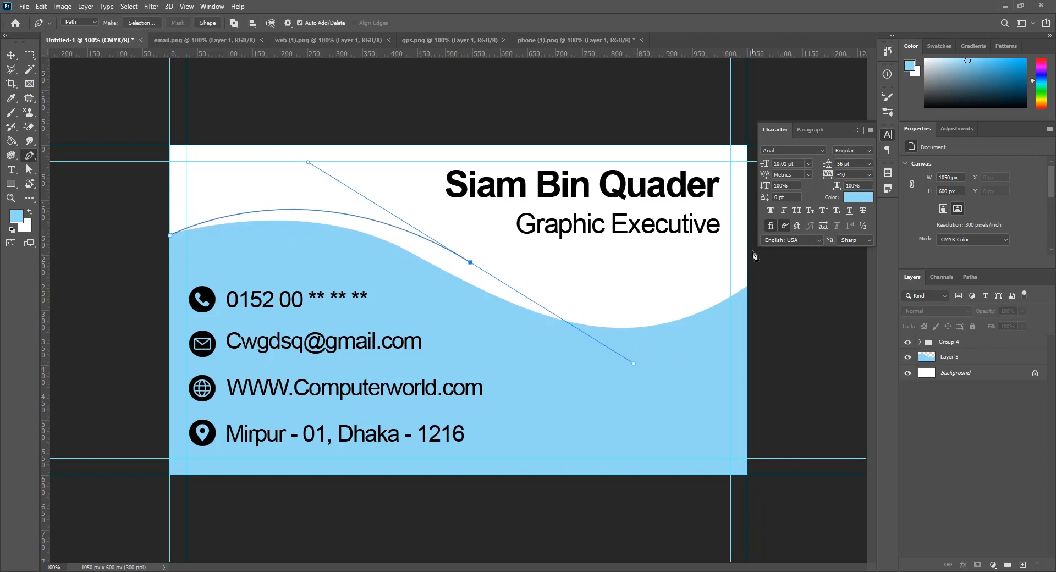
click(753, 251)
click(767, 487)
click(140, 505)
click(170, 237)
Fill the wave path on a new layer with steel blue #6190a1, then deselect
click(1023, 565)
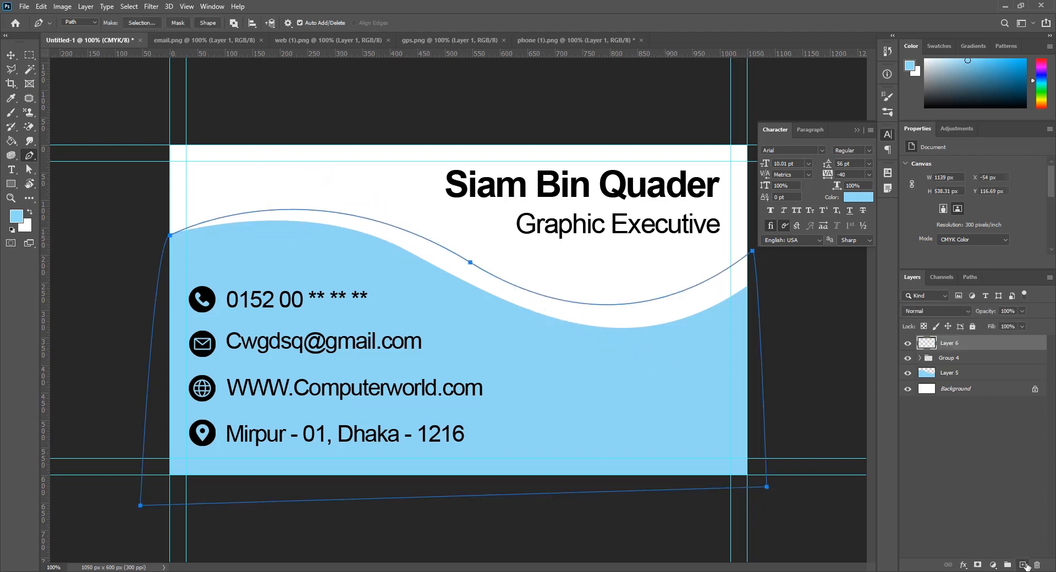
key(ctrl+Return)
click(16, 216)
click(681, 278)
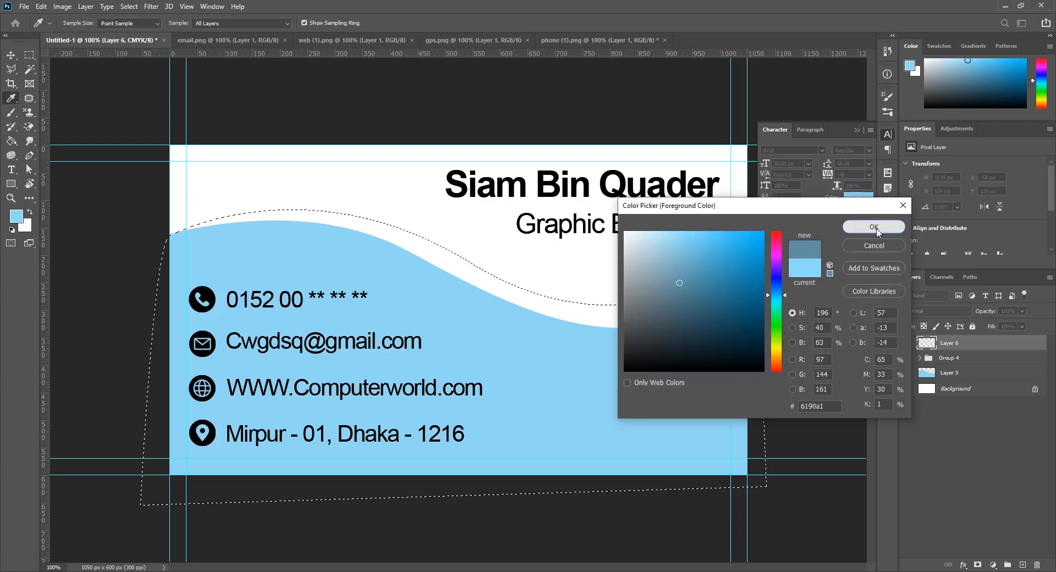
click(876, 228)
key(alt+BackSpace)
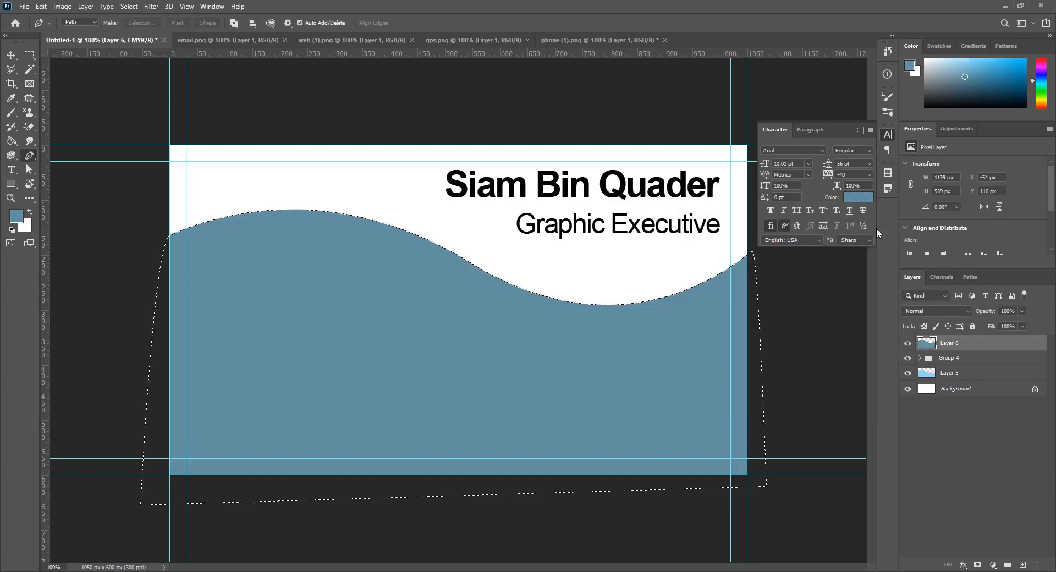
key(ctrl+d)
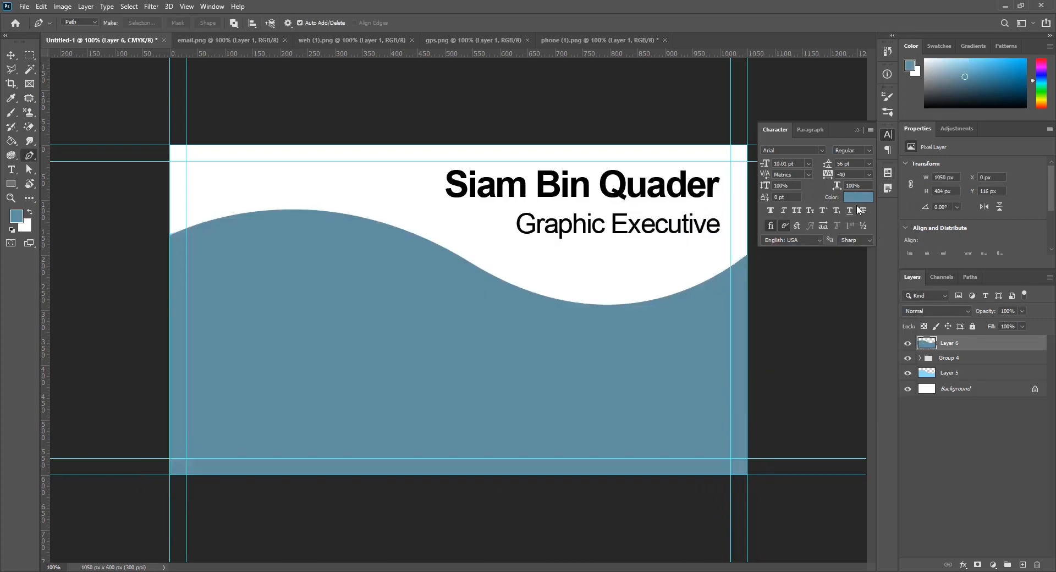
Move Layer 6 with the dark wave below the light-blue Layer 5
drag(979, 349, 980, 380)
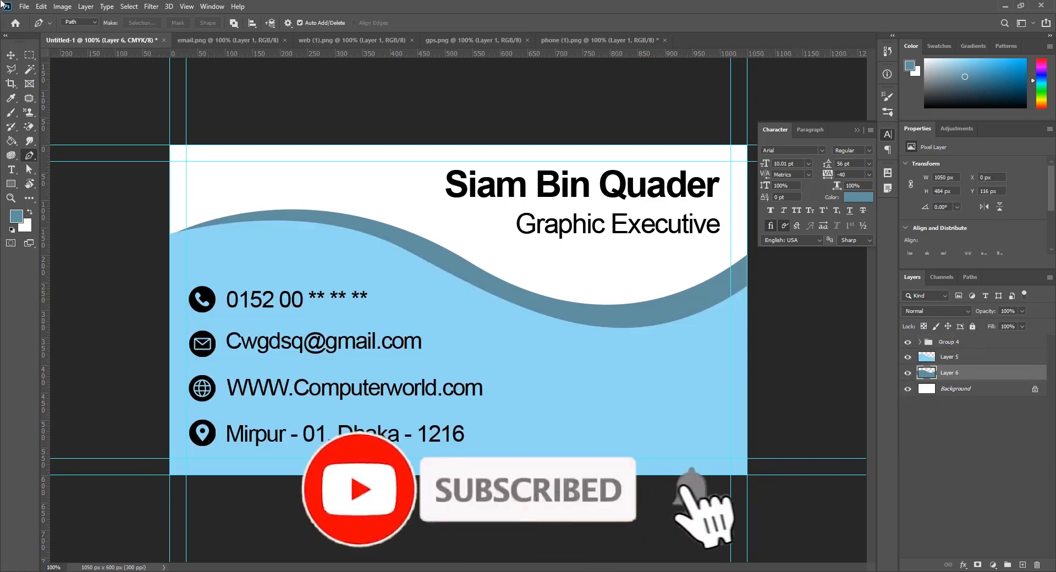
key(v)
click(263, 99)
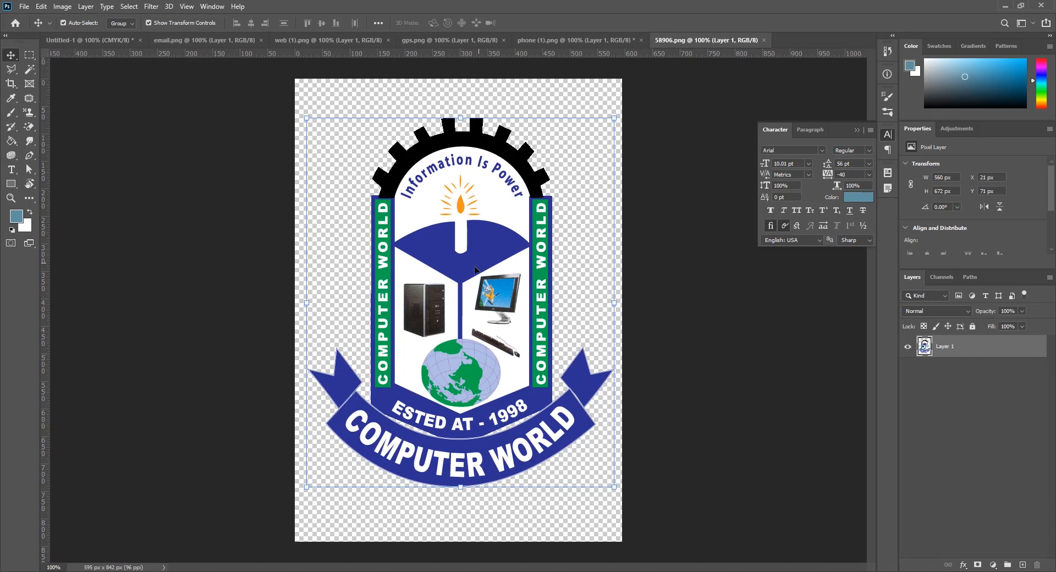
Copy the Computer World logo onto the card as Layer 7, scaled to about 245 × 296 px on the right
drag(476, 270, 630, 357)
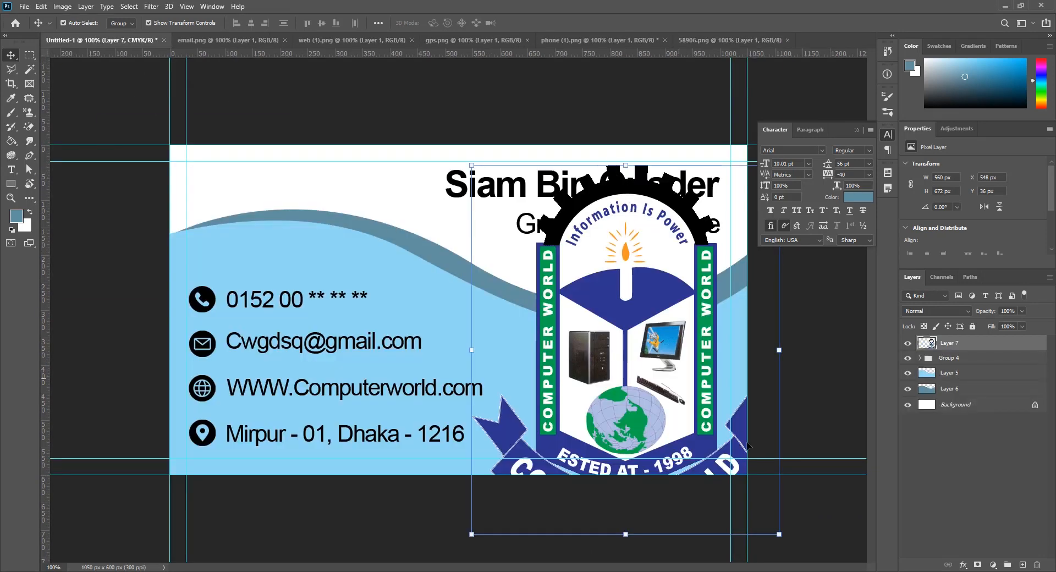
drag(780, 537, 680, 446)
drag(618, 379, 601, 379)
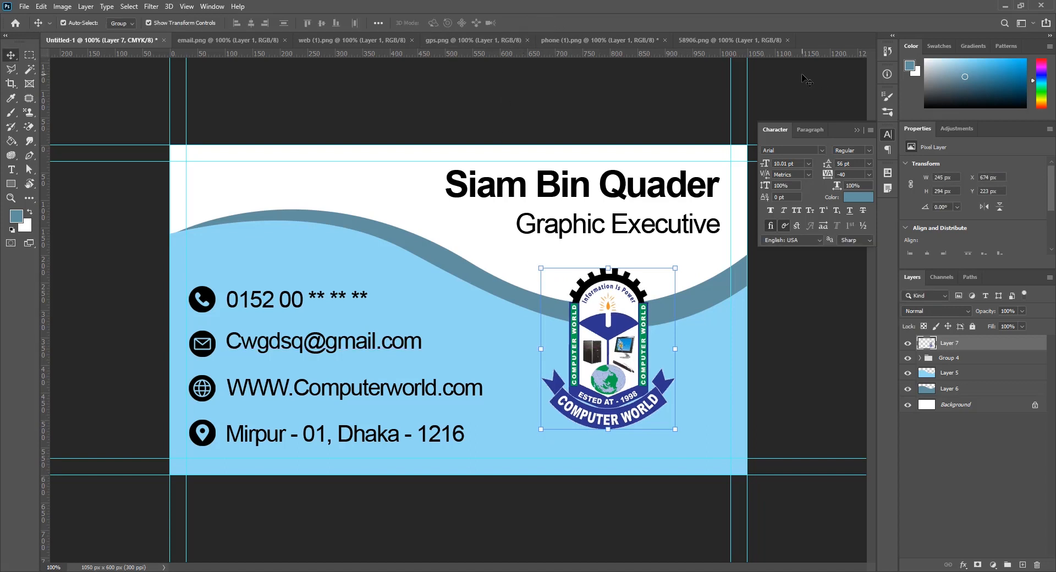
click(823, 81)
drag(632, 368, 630, 365)
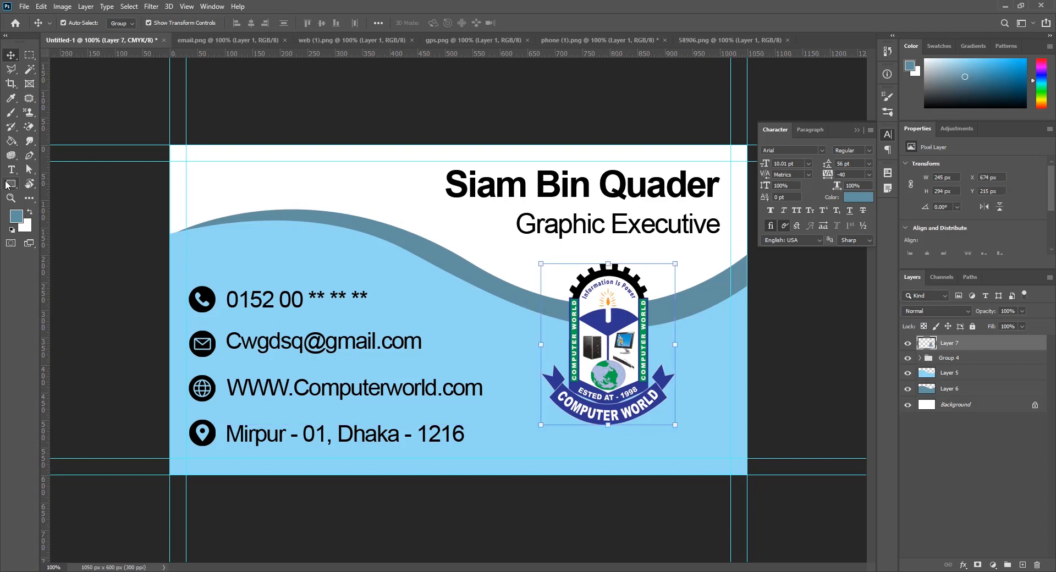
drag(11, 185, 55, 194)
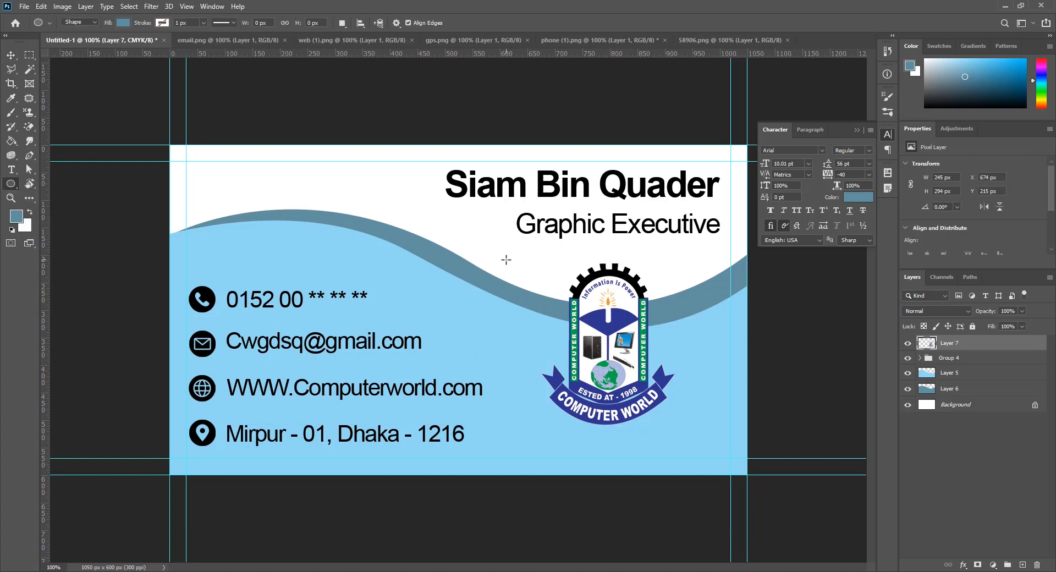
Draw a 357 px circle over the logo with a white fill
drag(506, 246, 703, 442)
click(120, 25)
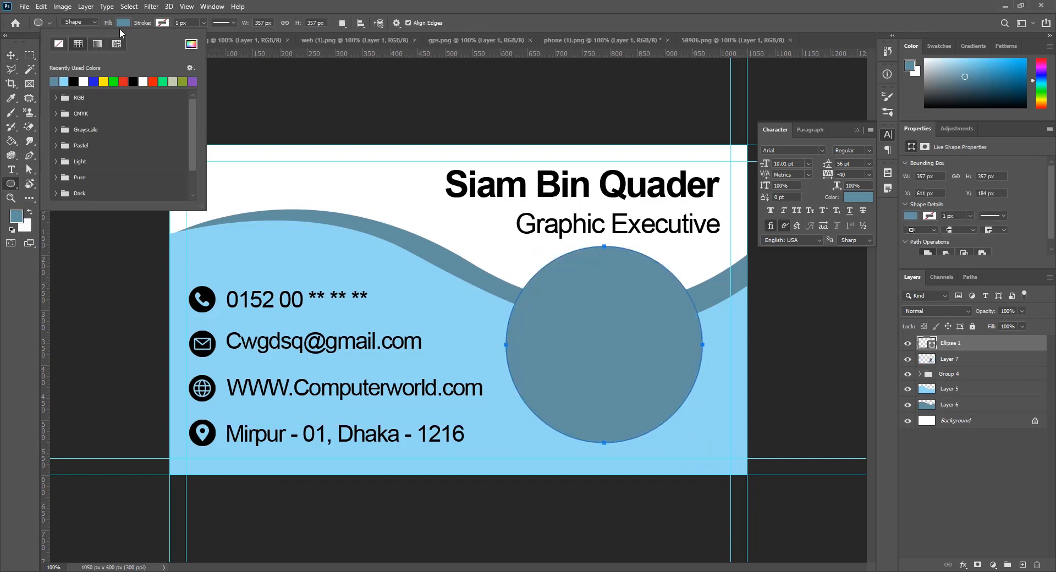
click(84, 81)
Lower Ellipse 1 to 83% opacity and place it beneath the logo layer
click(9, 53)
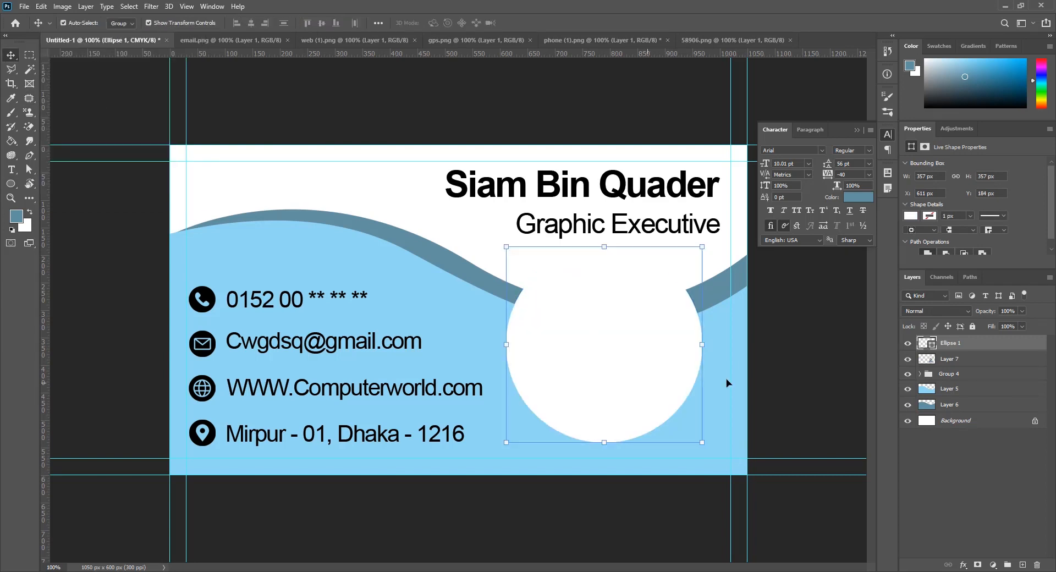
mouse_move(990, 315)
mouse_down()
mouse_move(977, 318)
mouse_move(989, 313)
mouse_up()
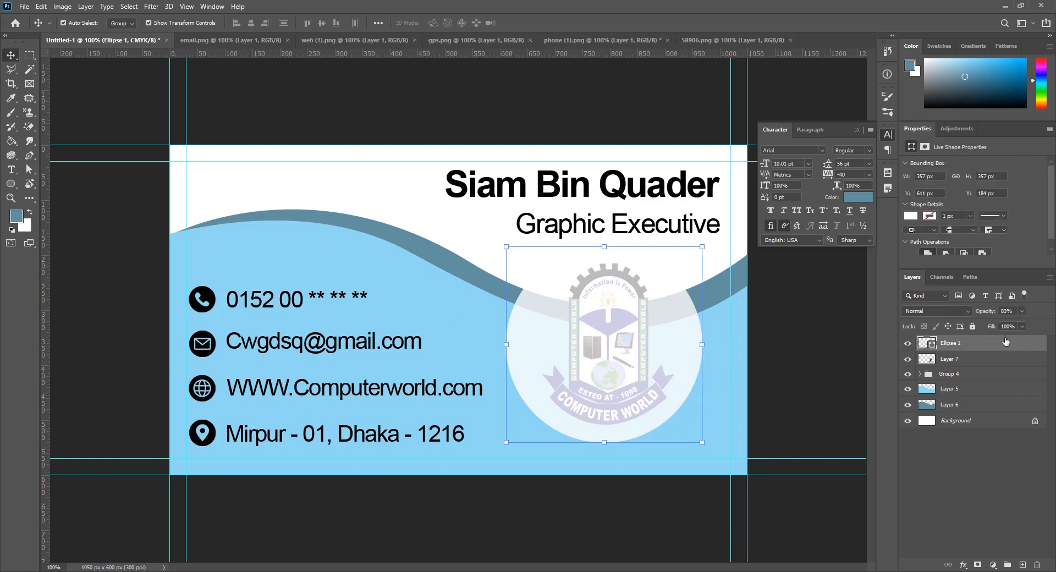
drag(1006, 342, 908, 363)
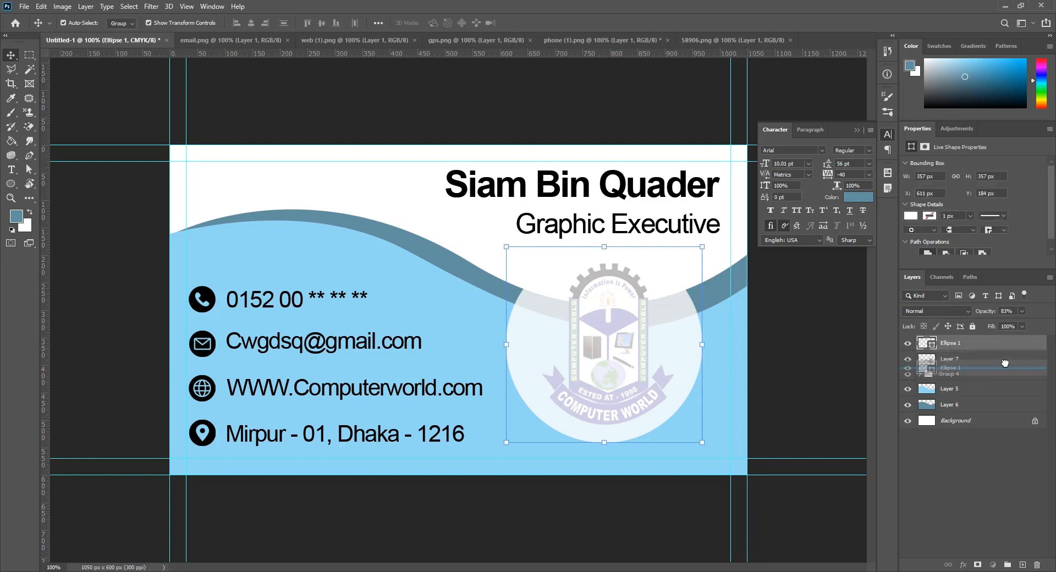
click(807, 385)
drag(676, 361, 676, 357)
click(622, 384)
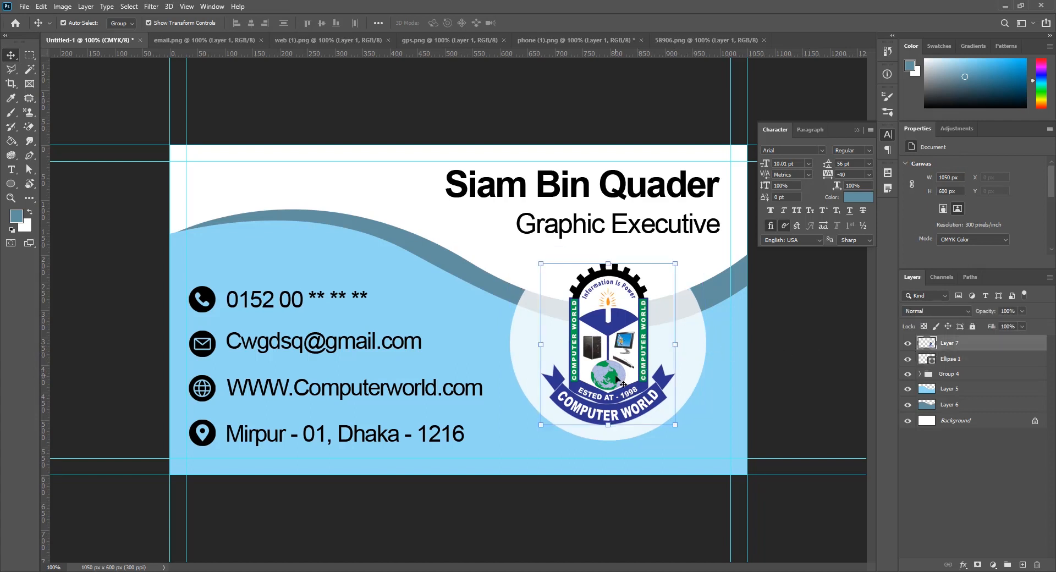
Scale the logo and its white circle down together and shift them down-right
shift+click(995, 362)
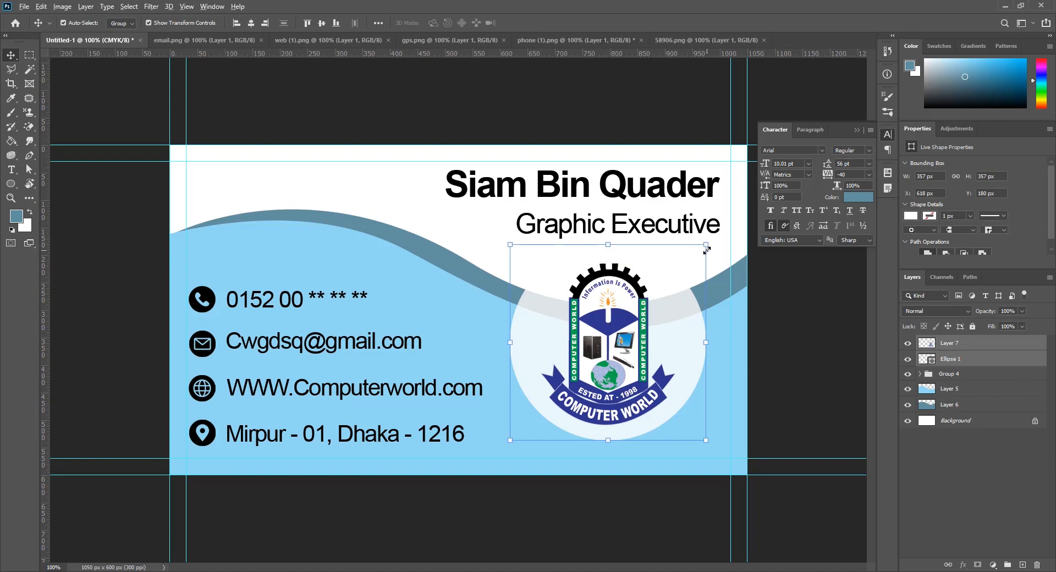
drag(708, 244, 684, 267)
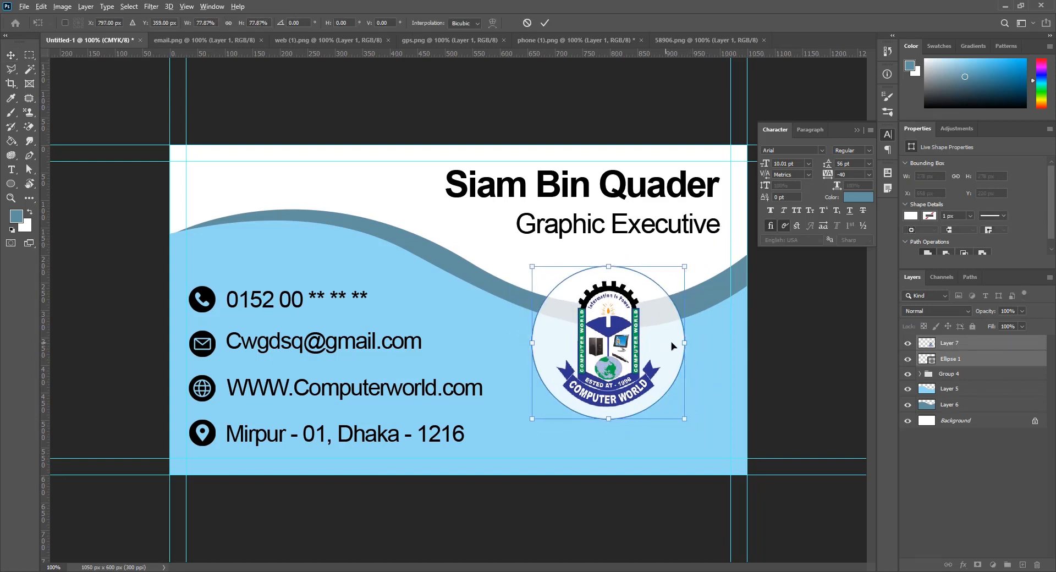
drag(671, 348, 668, 363)
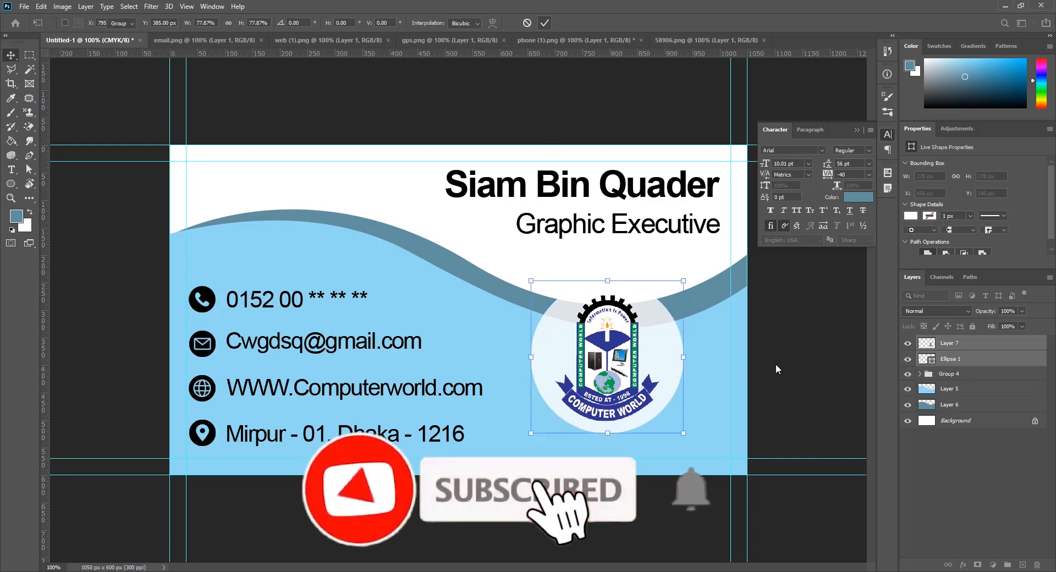
click(727, 371)
scroll(719, 377, down, 1)
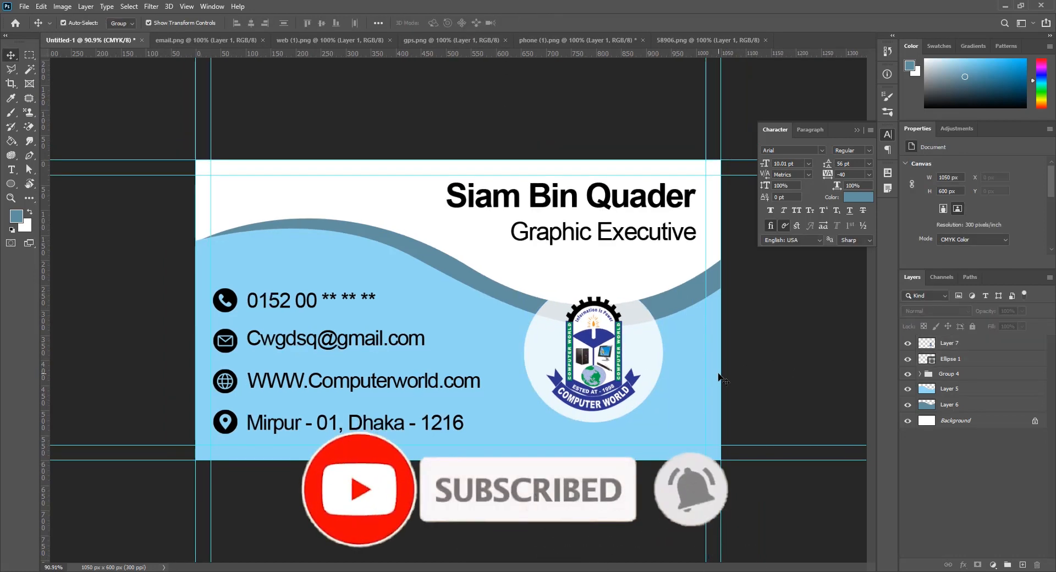
Group the logo and circle as Group 5, shrink it, and place it top-left
click(611, 366)
shift+click(658, 357)
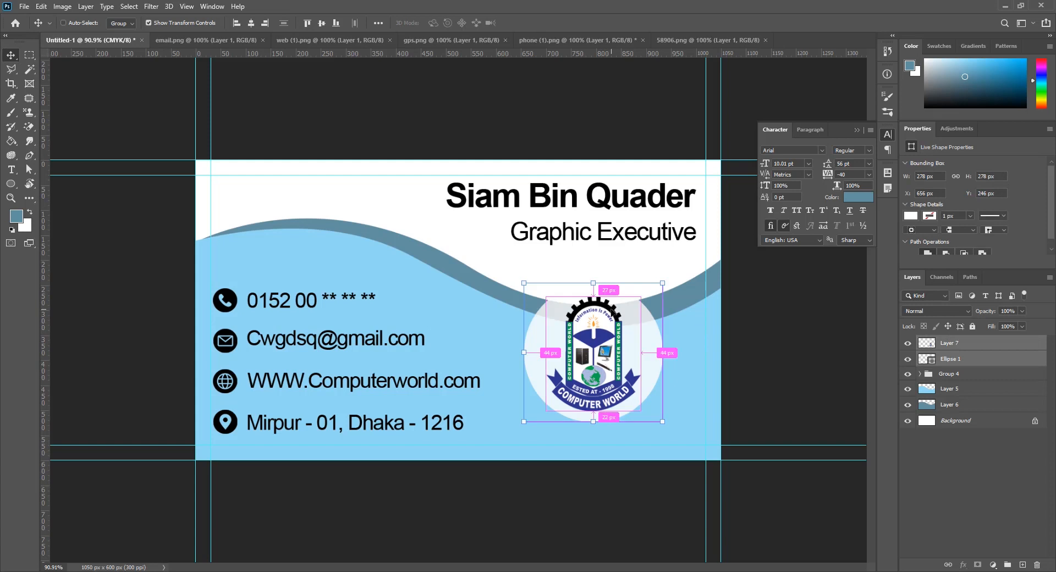
key(ctrl+g)
drag(639, 372, 333, 233)
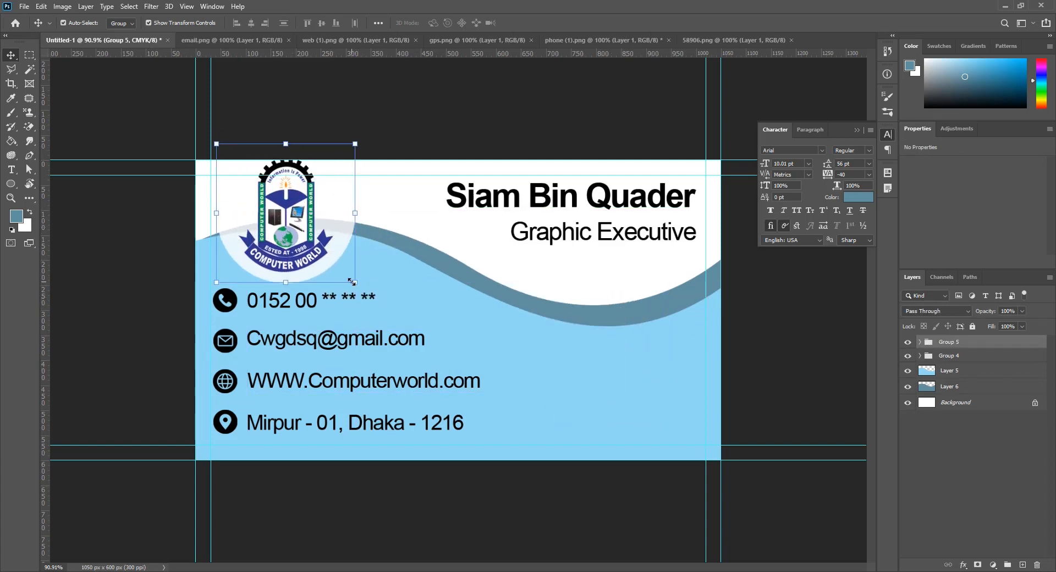
drag(352, 281, 327, 271)
key(Return)
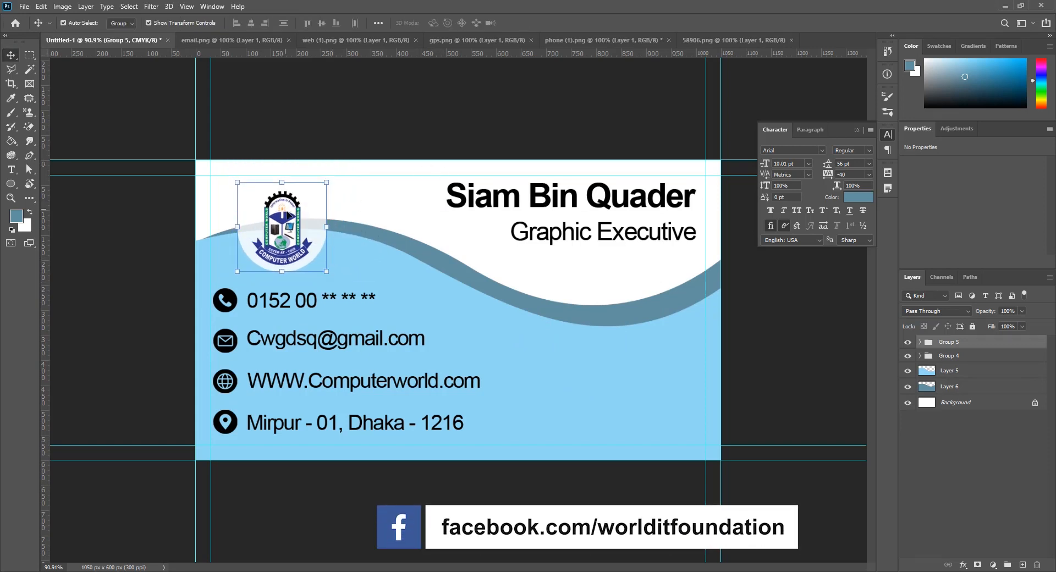
drag(292, 220, 302, 220)
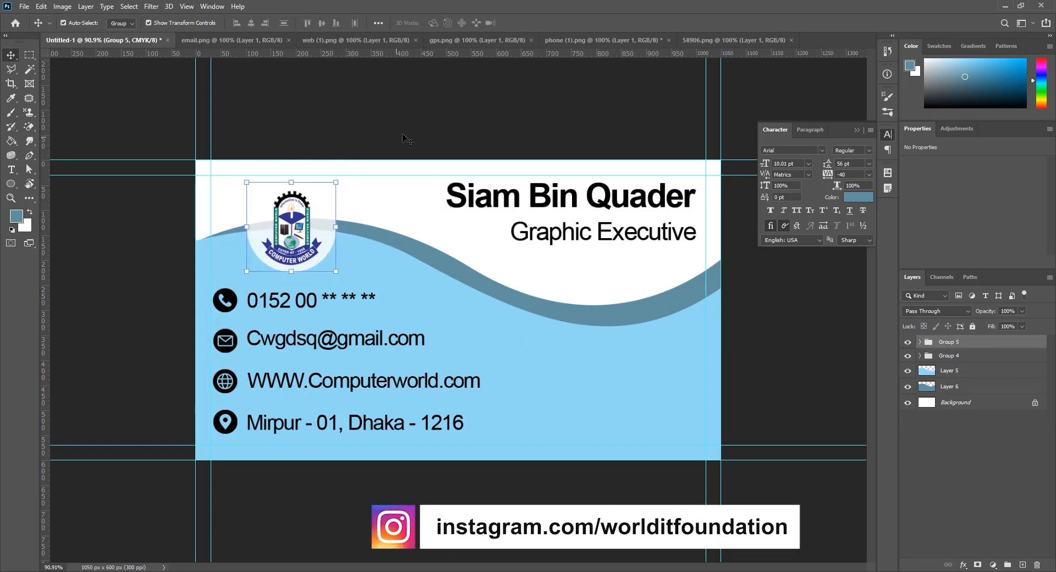
click(550, 412)
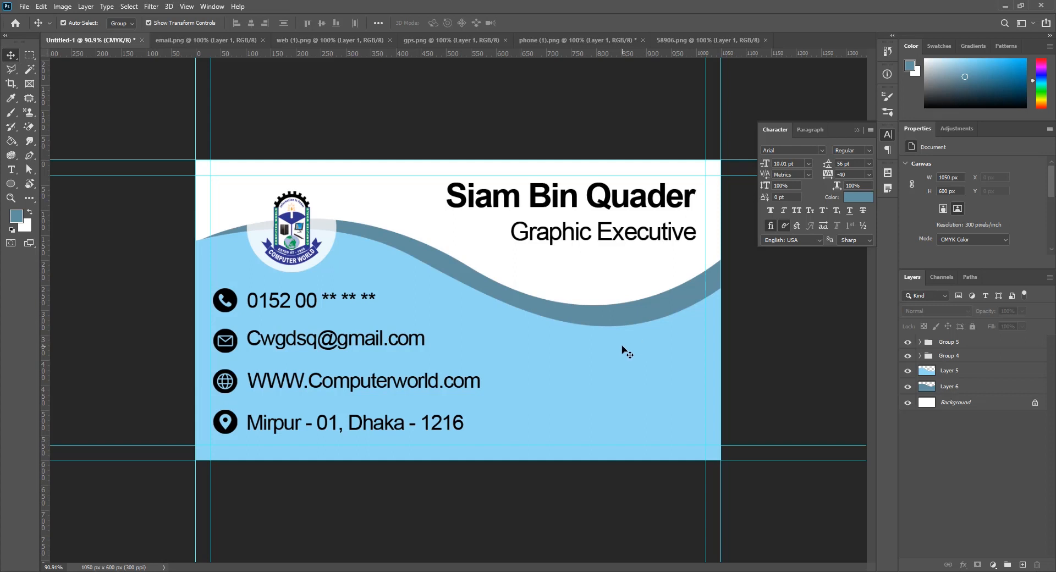
Search 'the qr code generator' in a new Chrome tab and open the QR Code Generator site
key(alt+Tab)
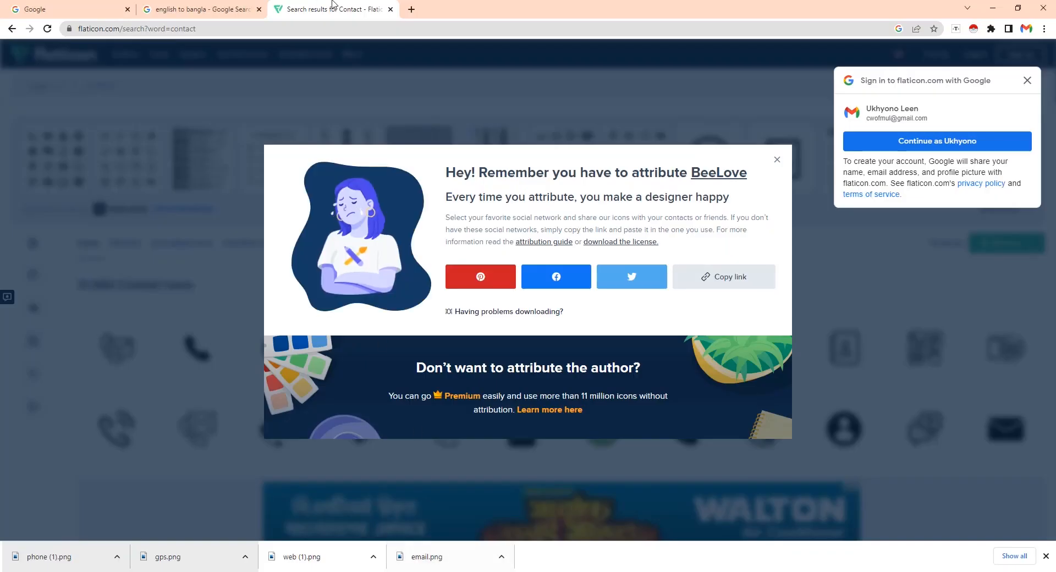
click(412, 10)
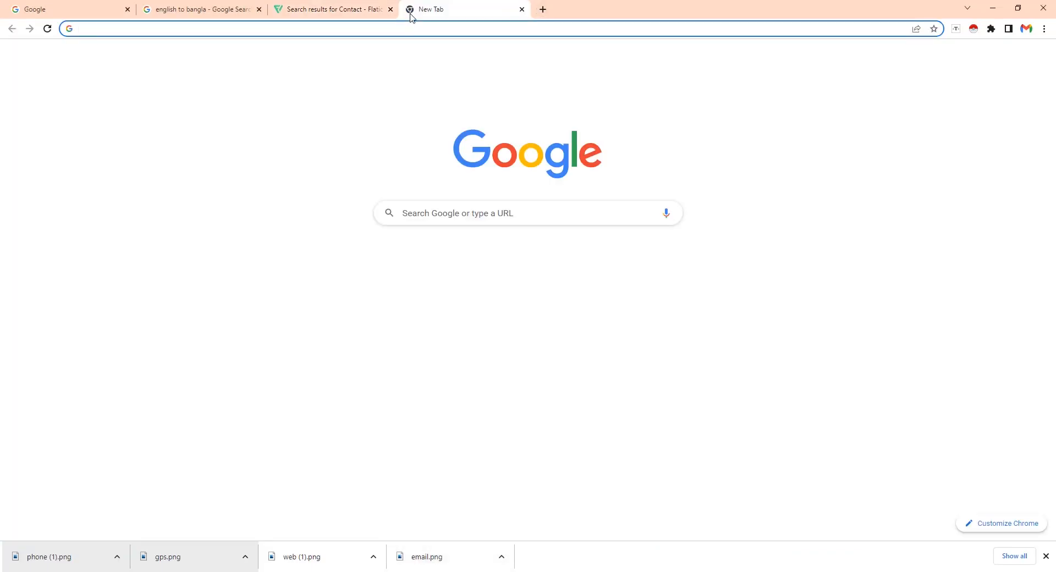
text(the )
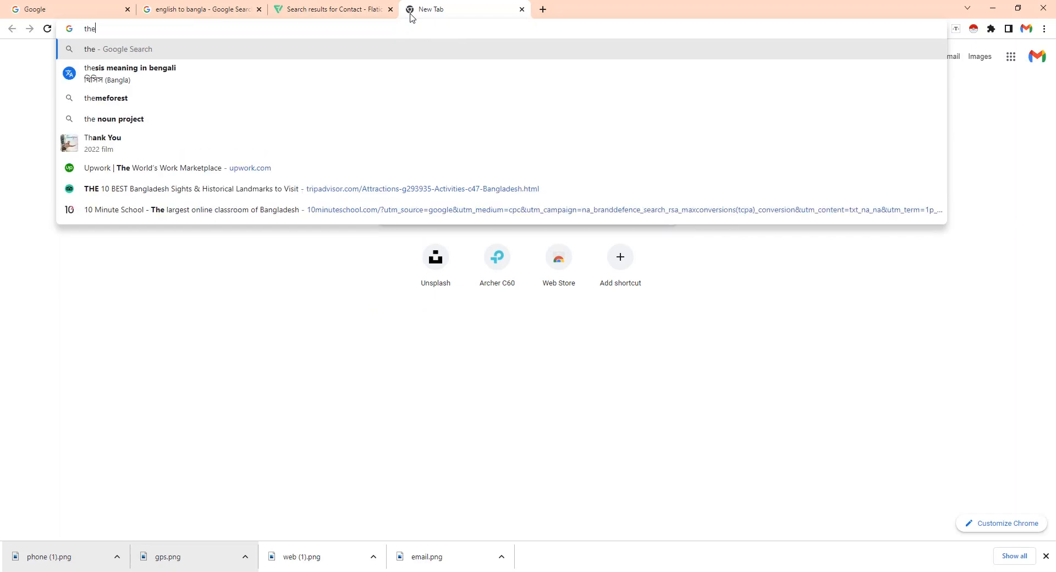
text(qr)
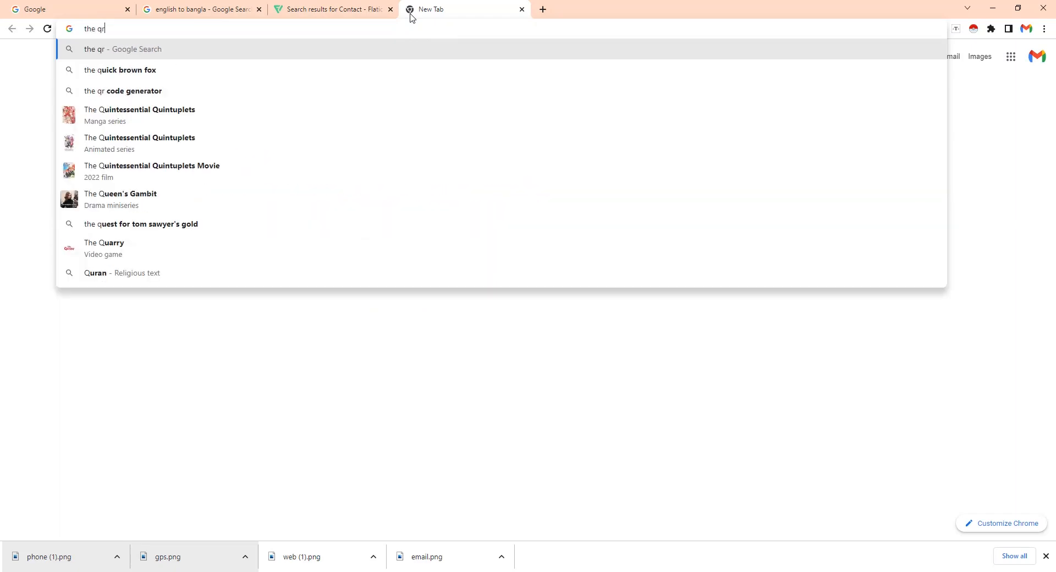
key(Down)
key(Return)
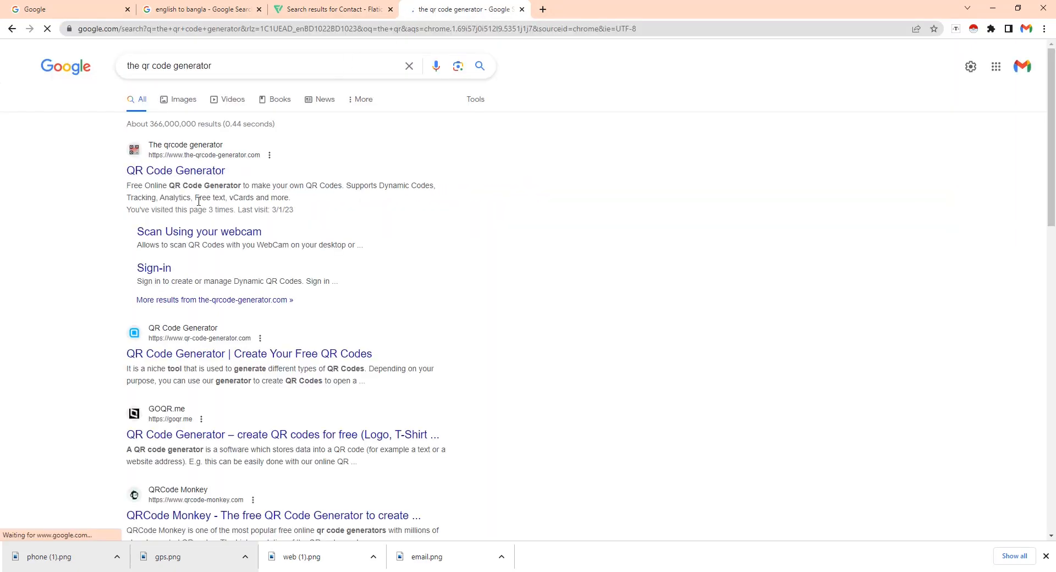
click(216, 188)
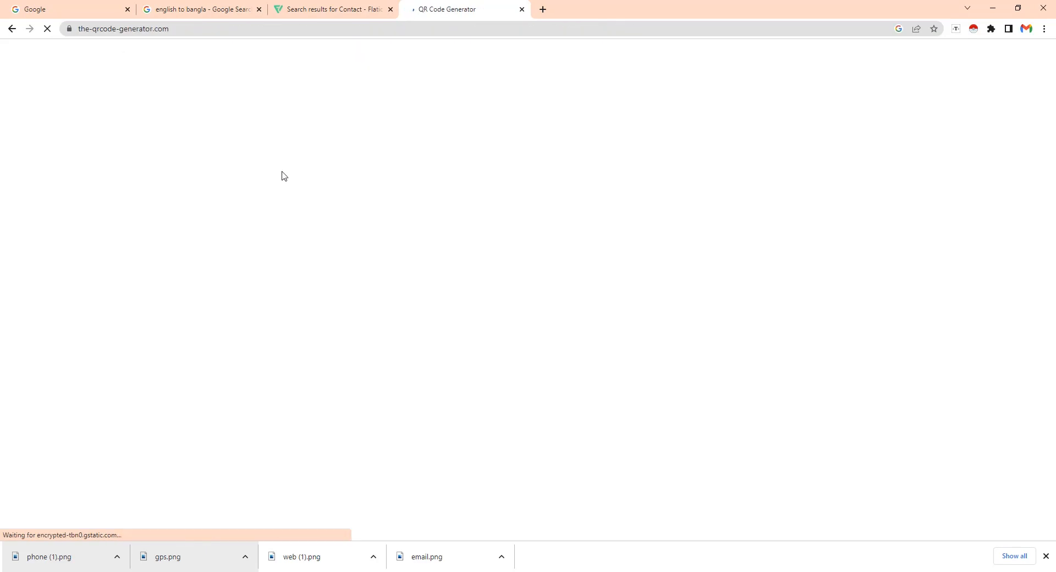
Make a free-text QR code reading 'Computer World' and download it as A.png
click(235, 108)
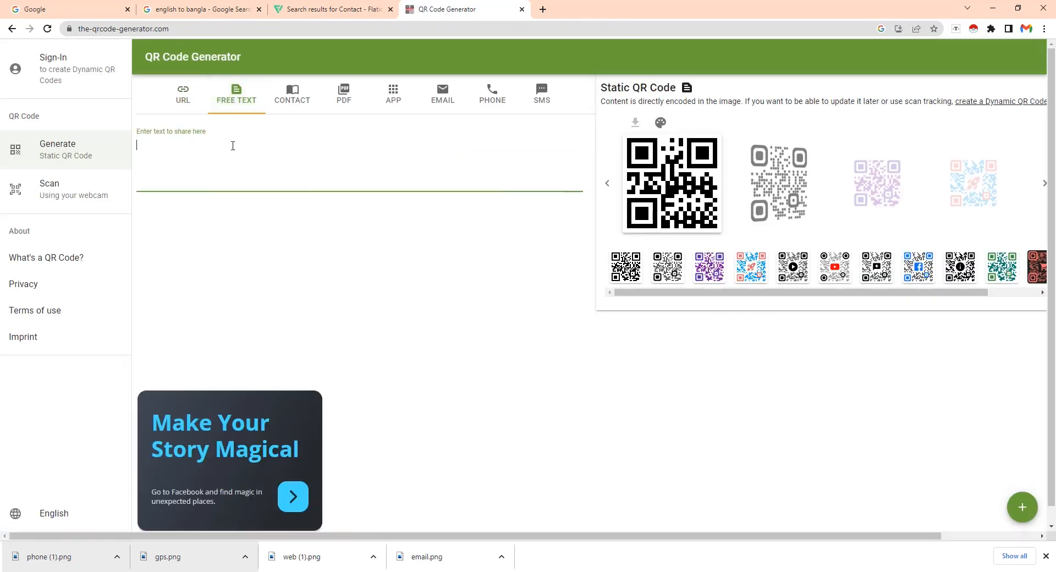
text(T)
key(BackSpace)
text(Com)
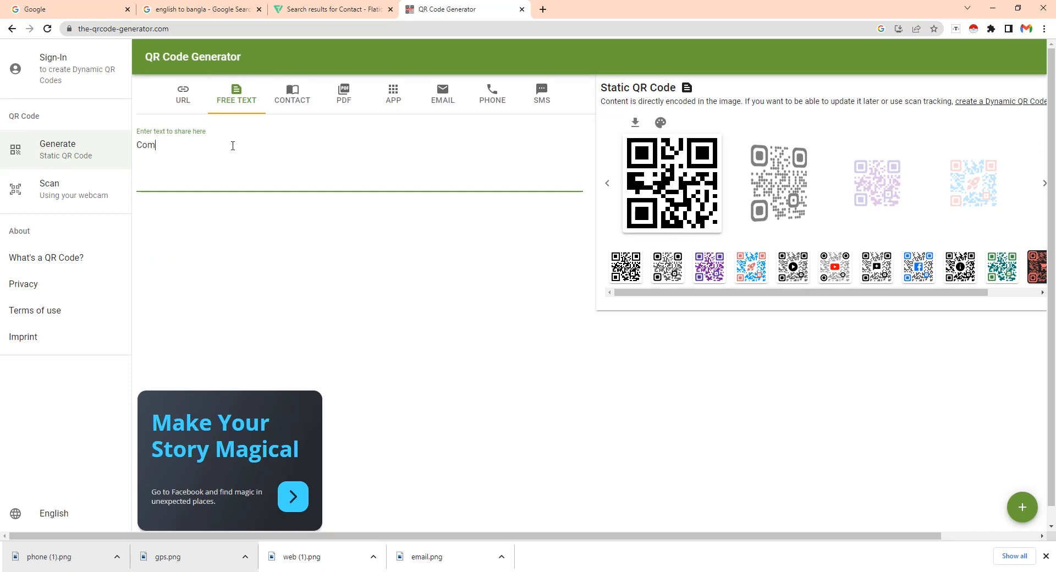
text(puter World)
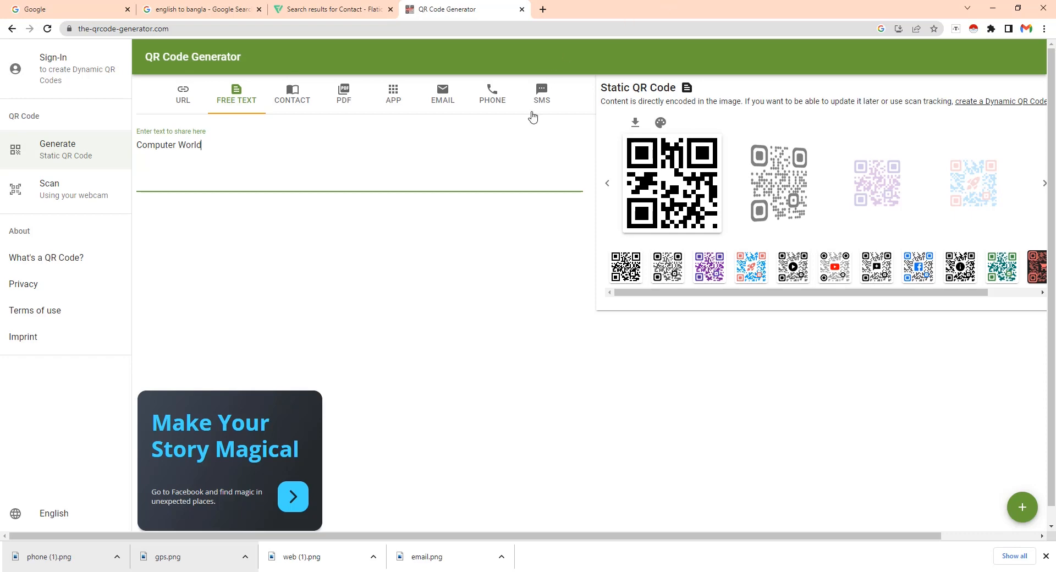
click(634, 123)
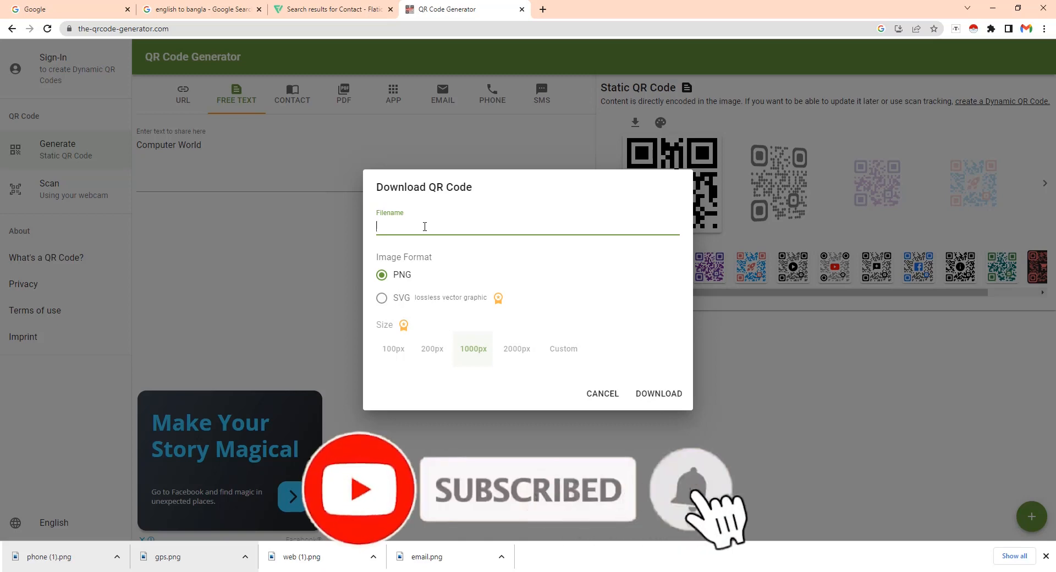
text(A)
click(660, 394)
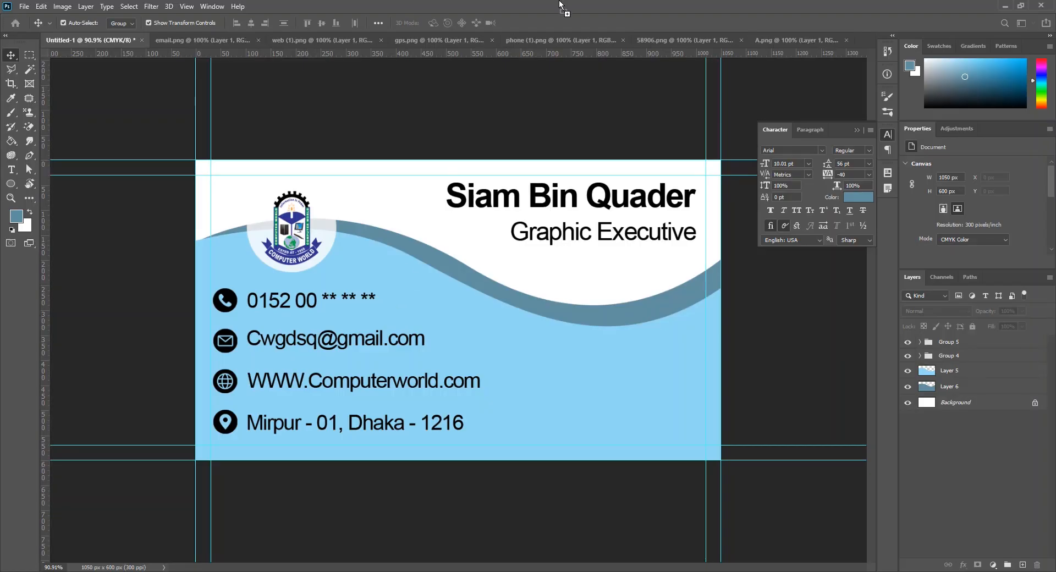
Bring the QR code in as Layer 8, scaled to 190 × 190 px at the card's lower right
drag(445, 268, 583, 369)
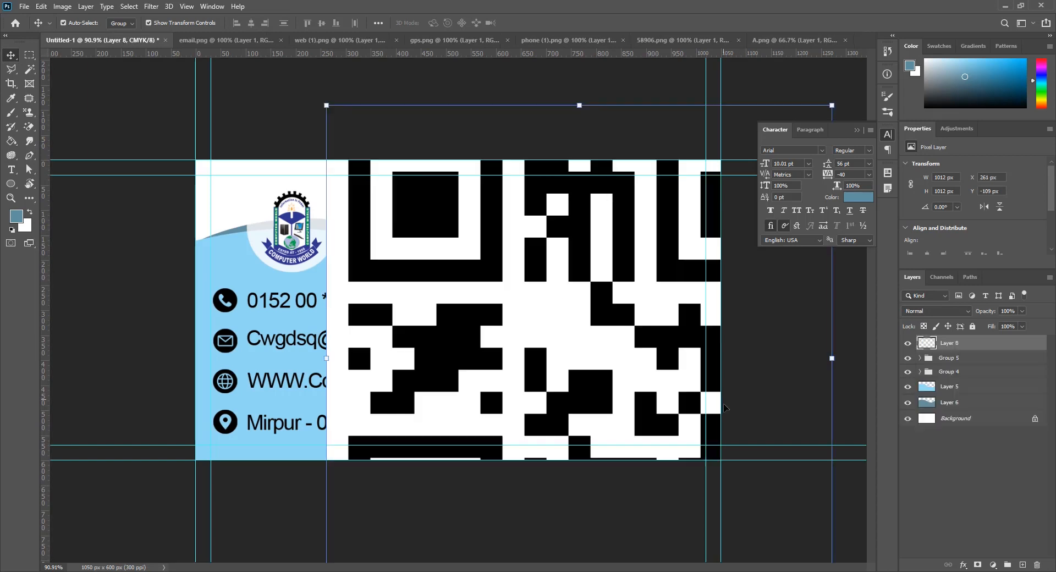
drag(832, 105, 655, 328)
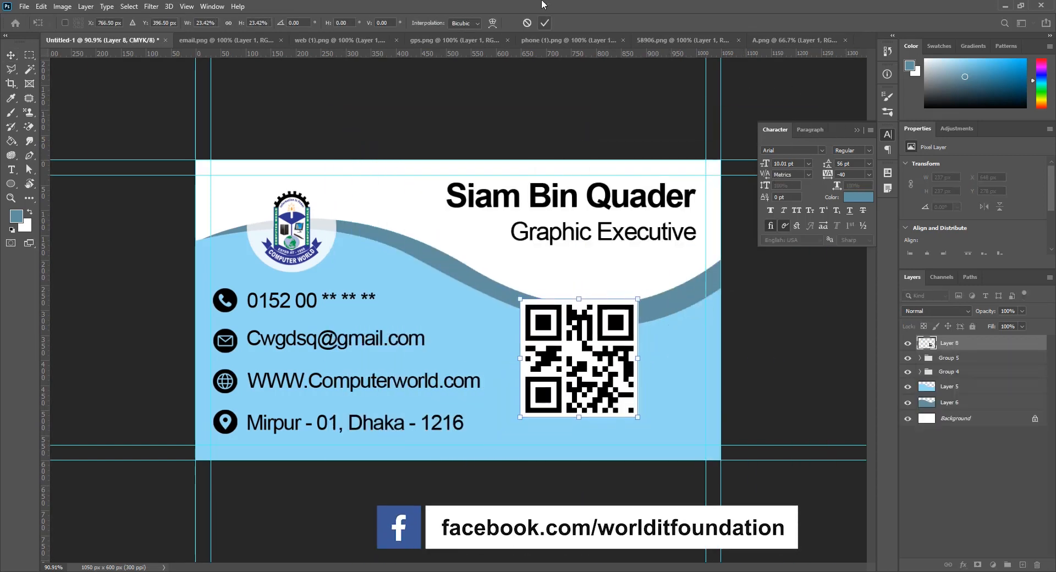
click(545, 23)
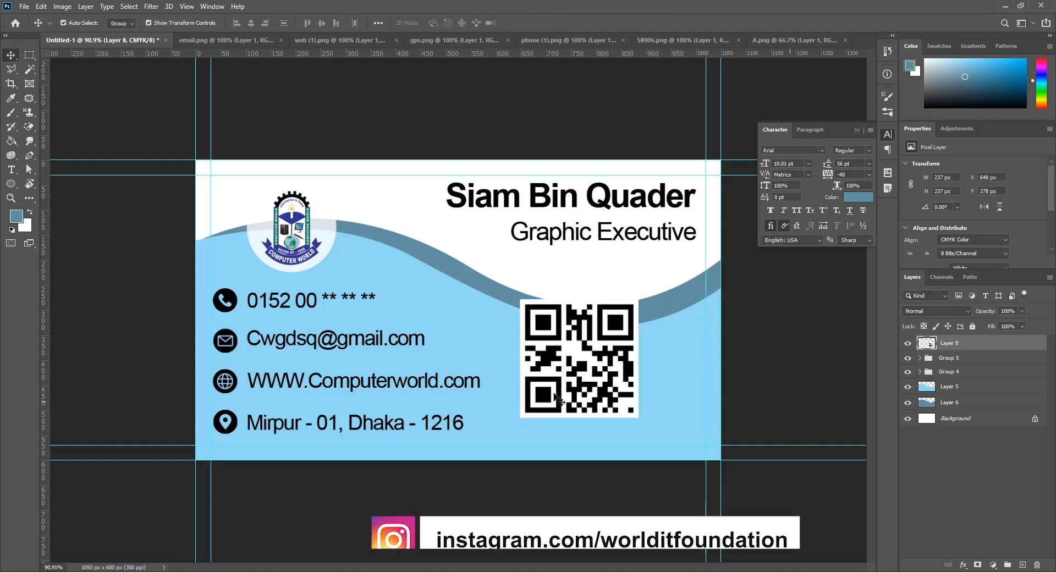
drag(535, 382, 561, 399)
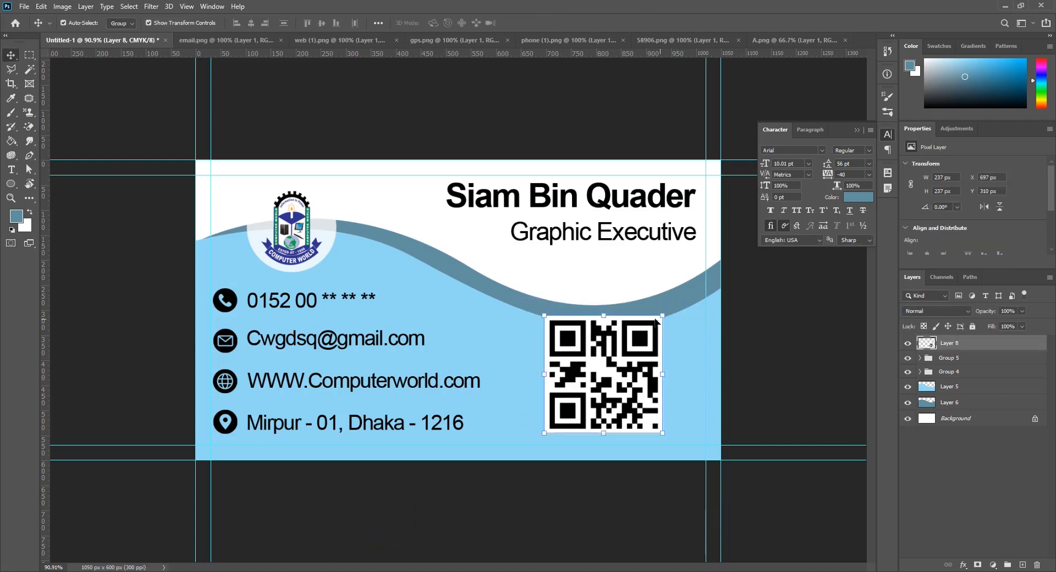
key(ctrl+t)
drag(663, 315, 655, 336)
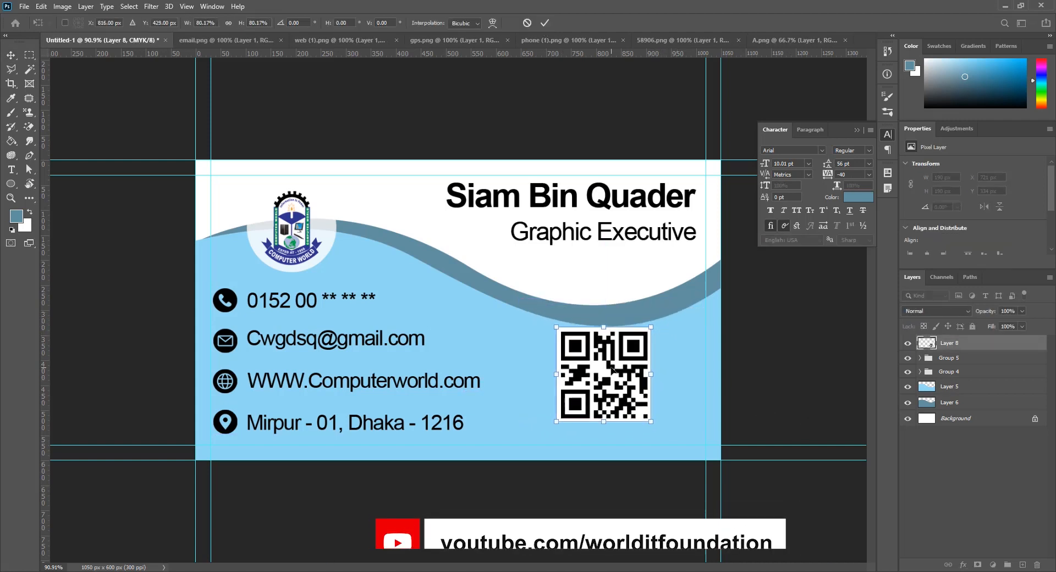
drag(605, 379, 620, 391)
click(544, 22)
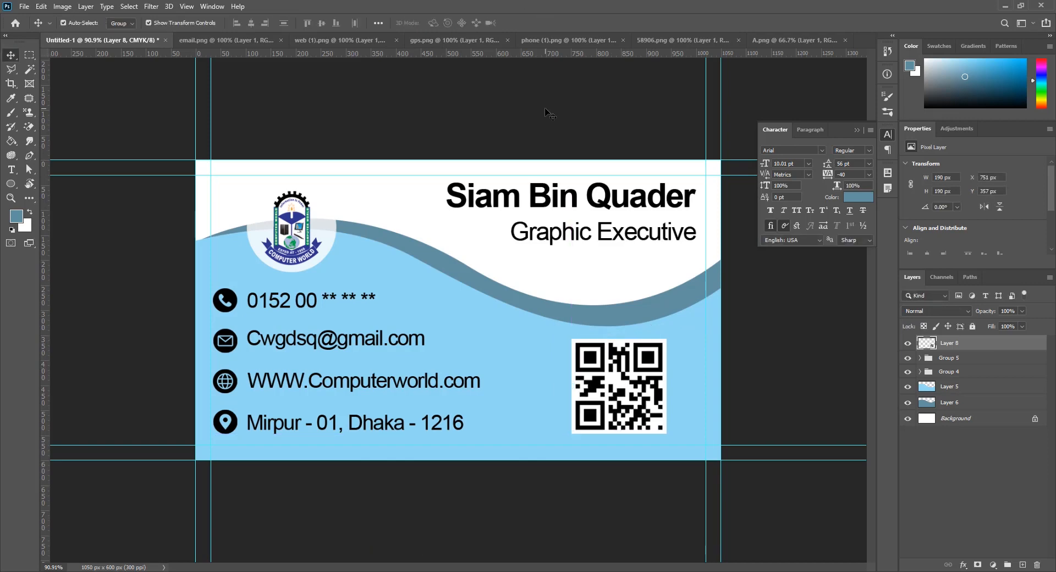
scroll(644, 197, down, 1)
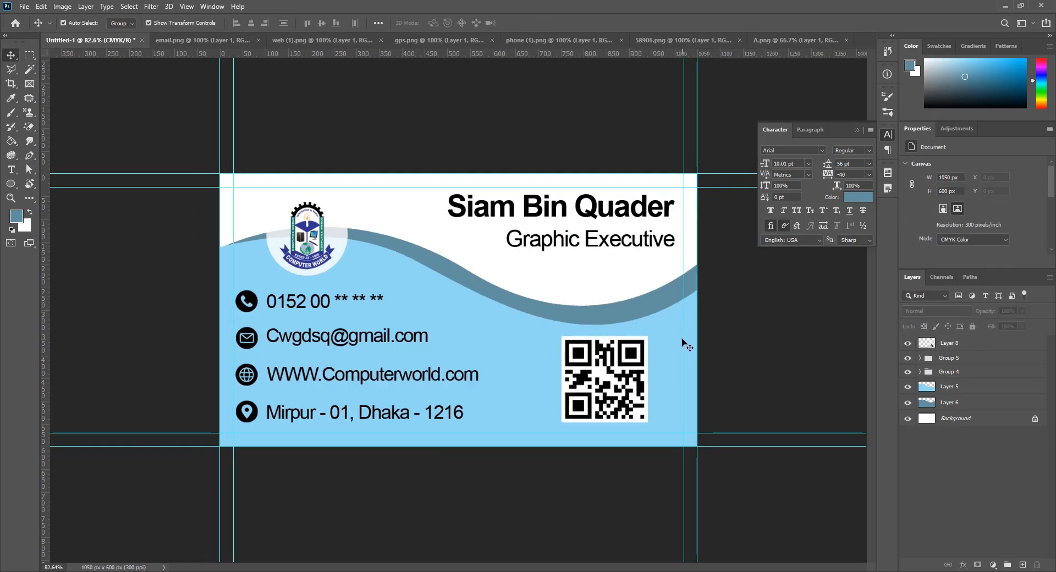